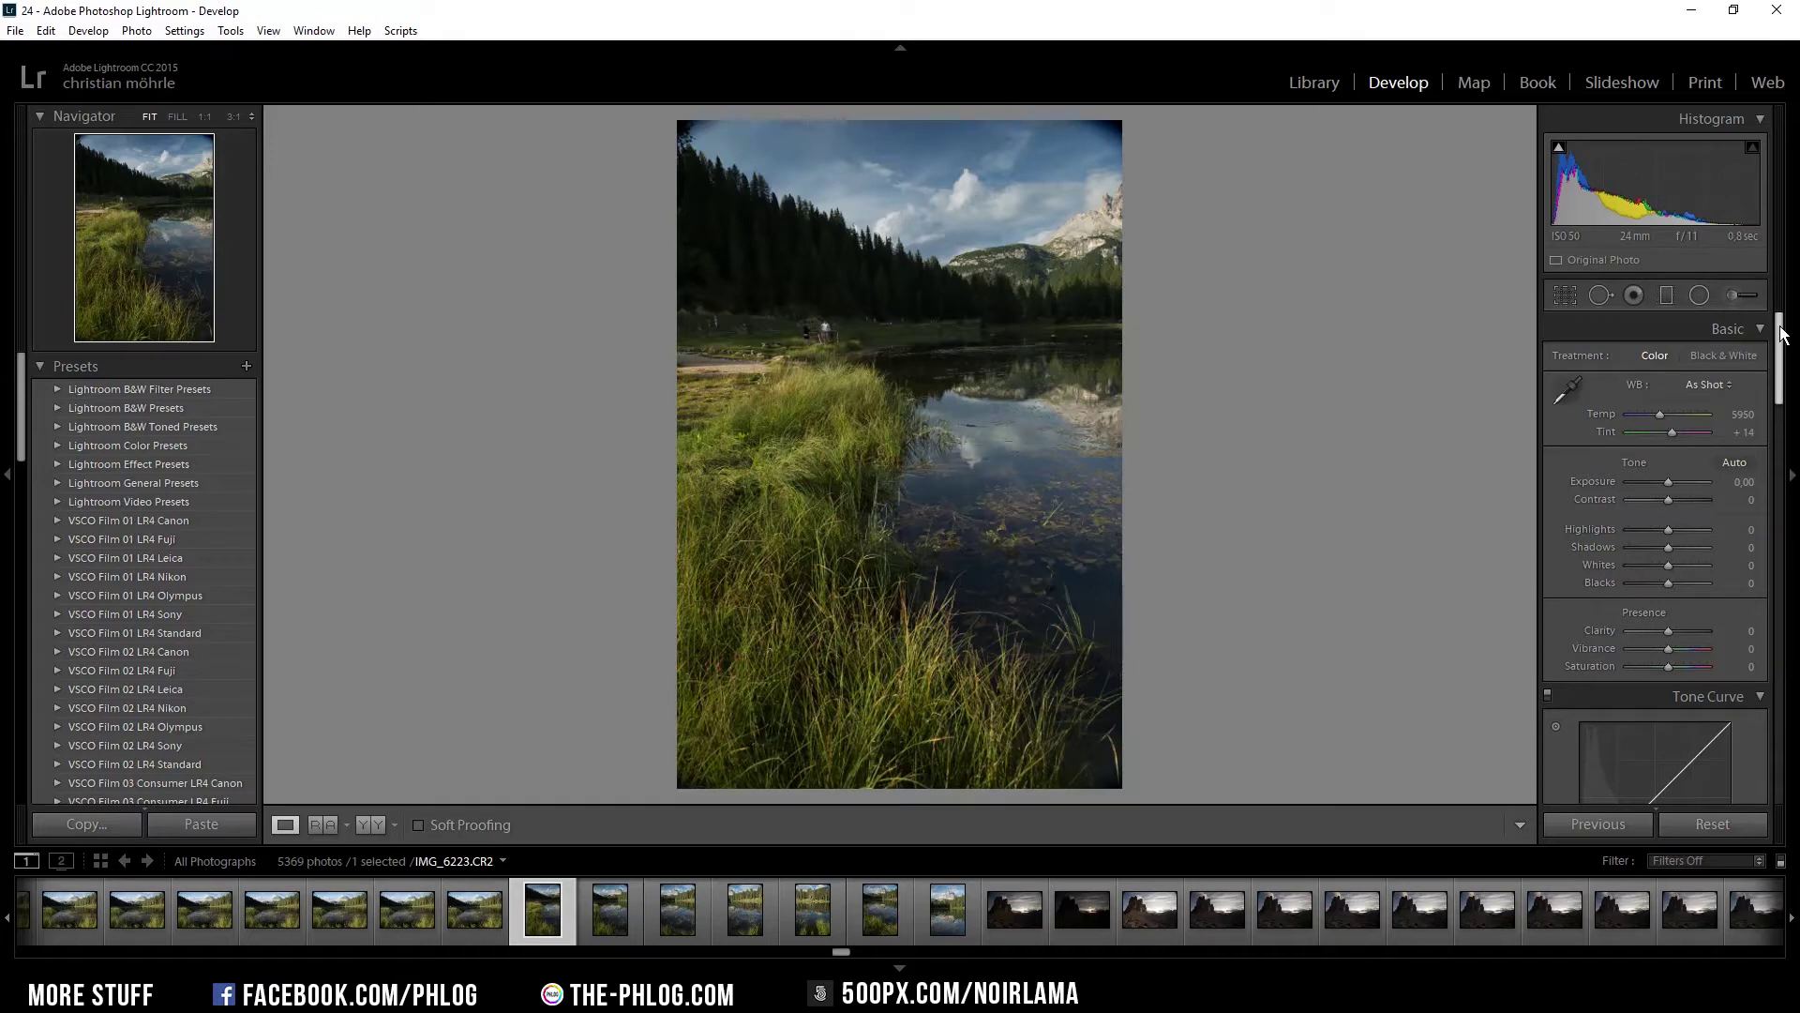
- Enable lens profile corrections on the lake photo
left_click_drag(1781, 333, 1780, 605)
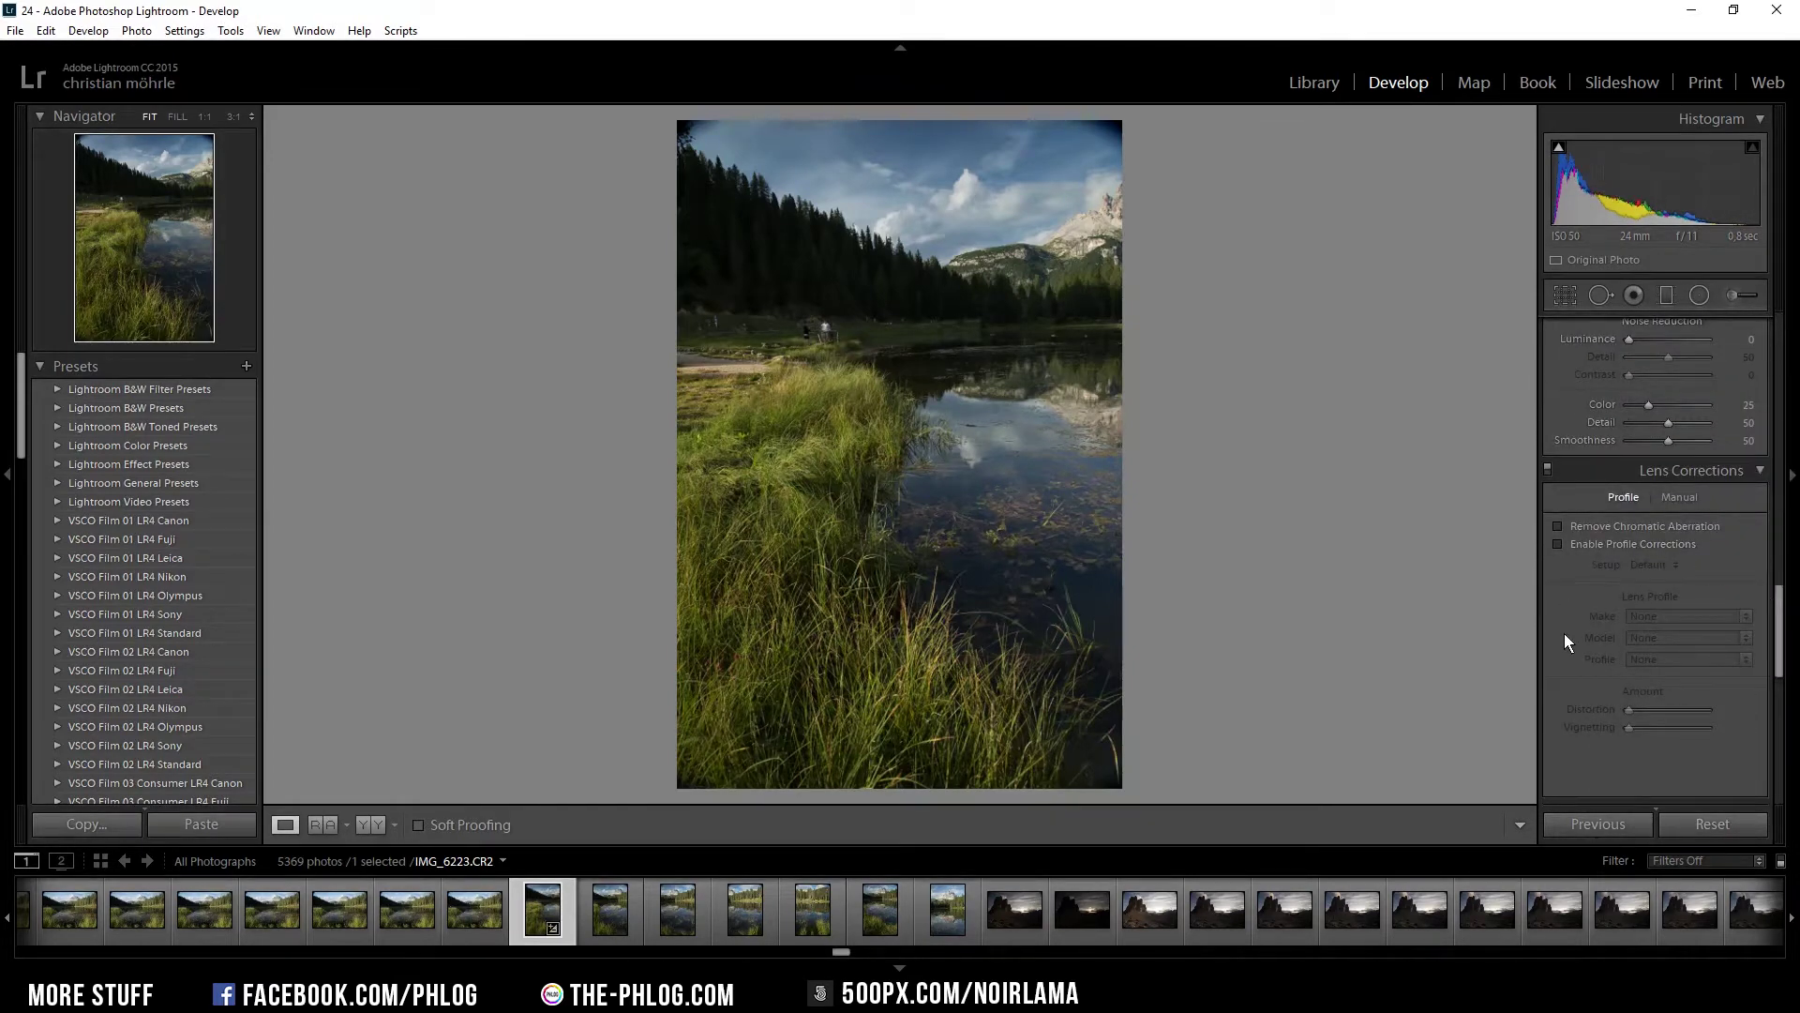
left_click(1575, 544)
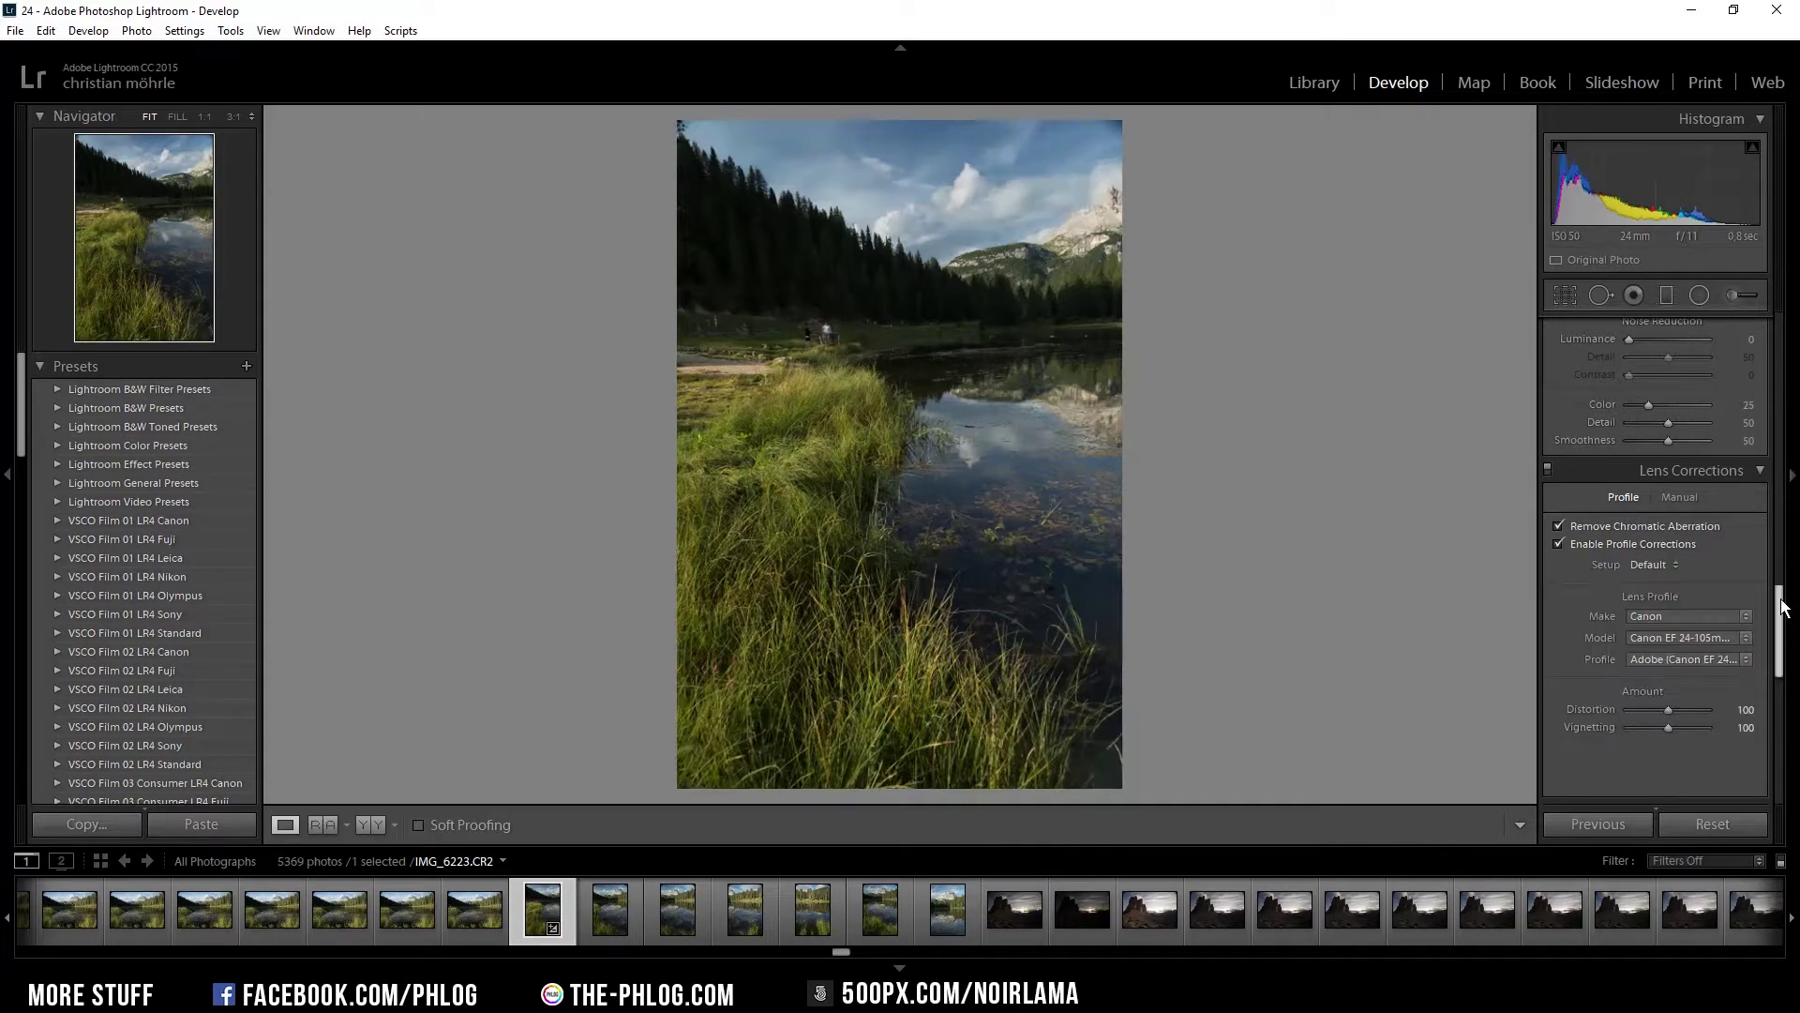
scroll(1763, 582, "down", 5)
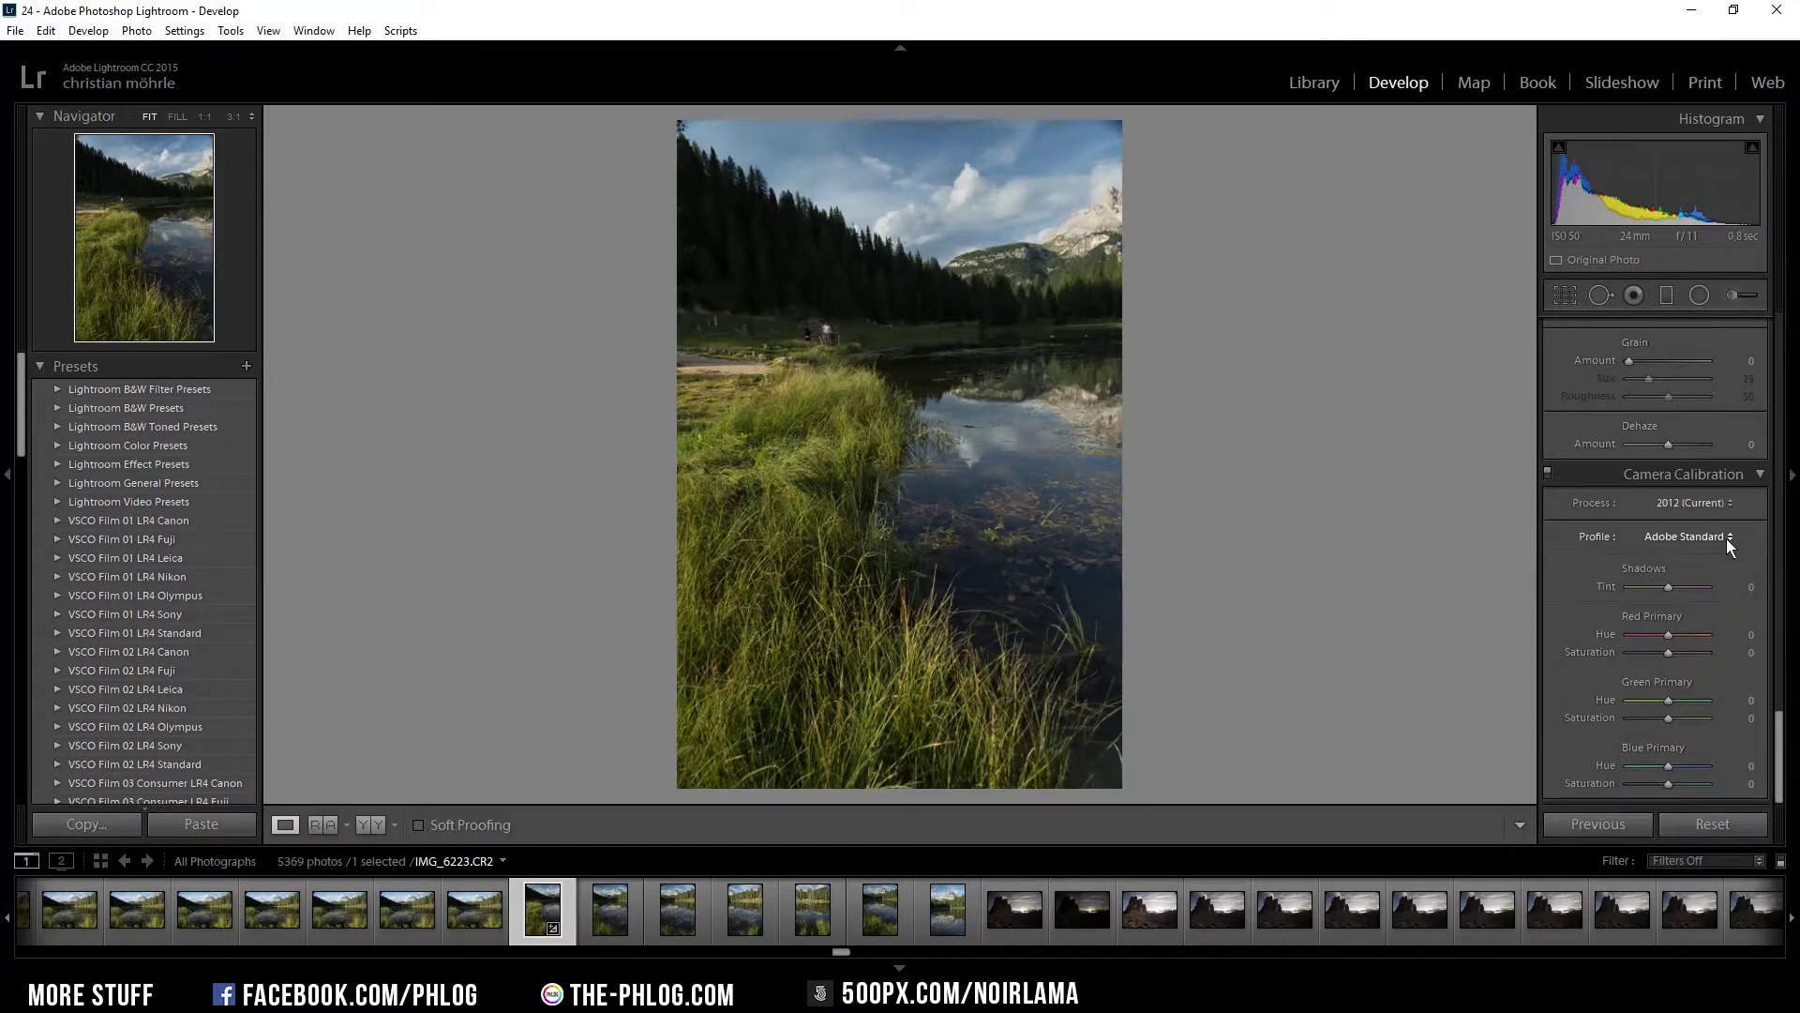
- Set the camera profile to Camera Neutral and add the other lake shots to the selection
left_click(1727, 540)
left_click(1640, 217)
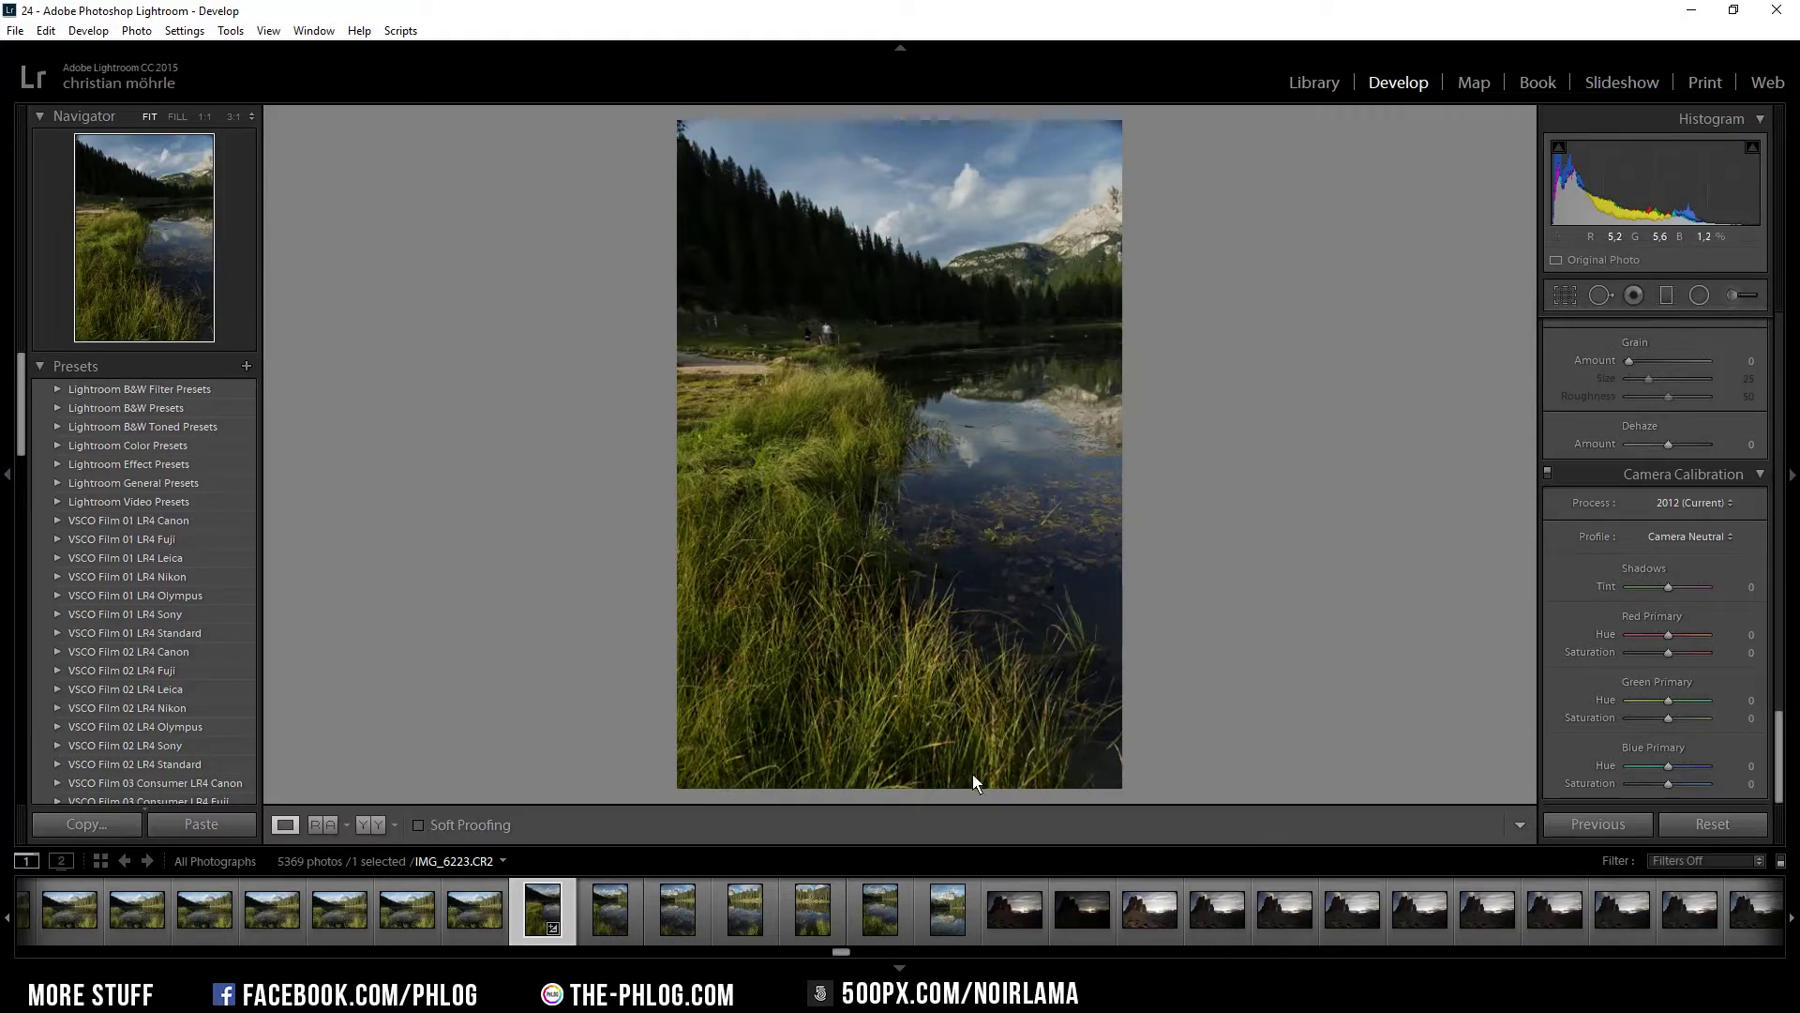
left_click(936, 930, "shift")
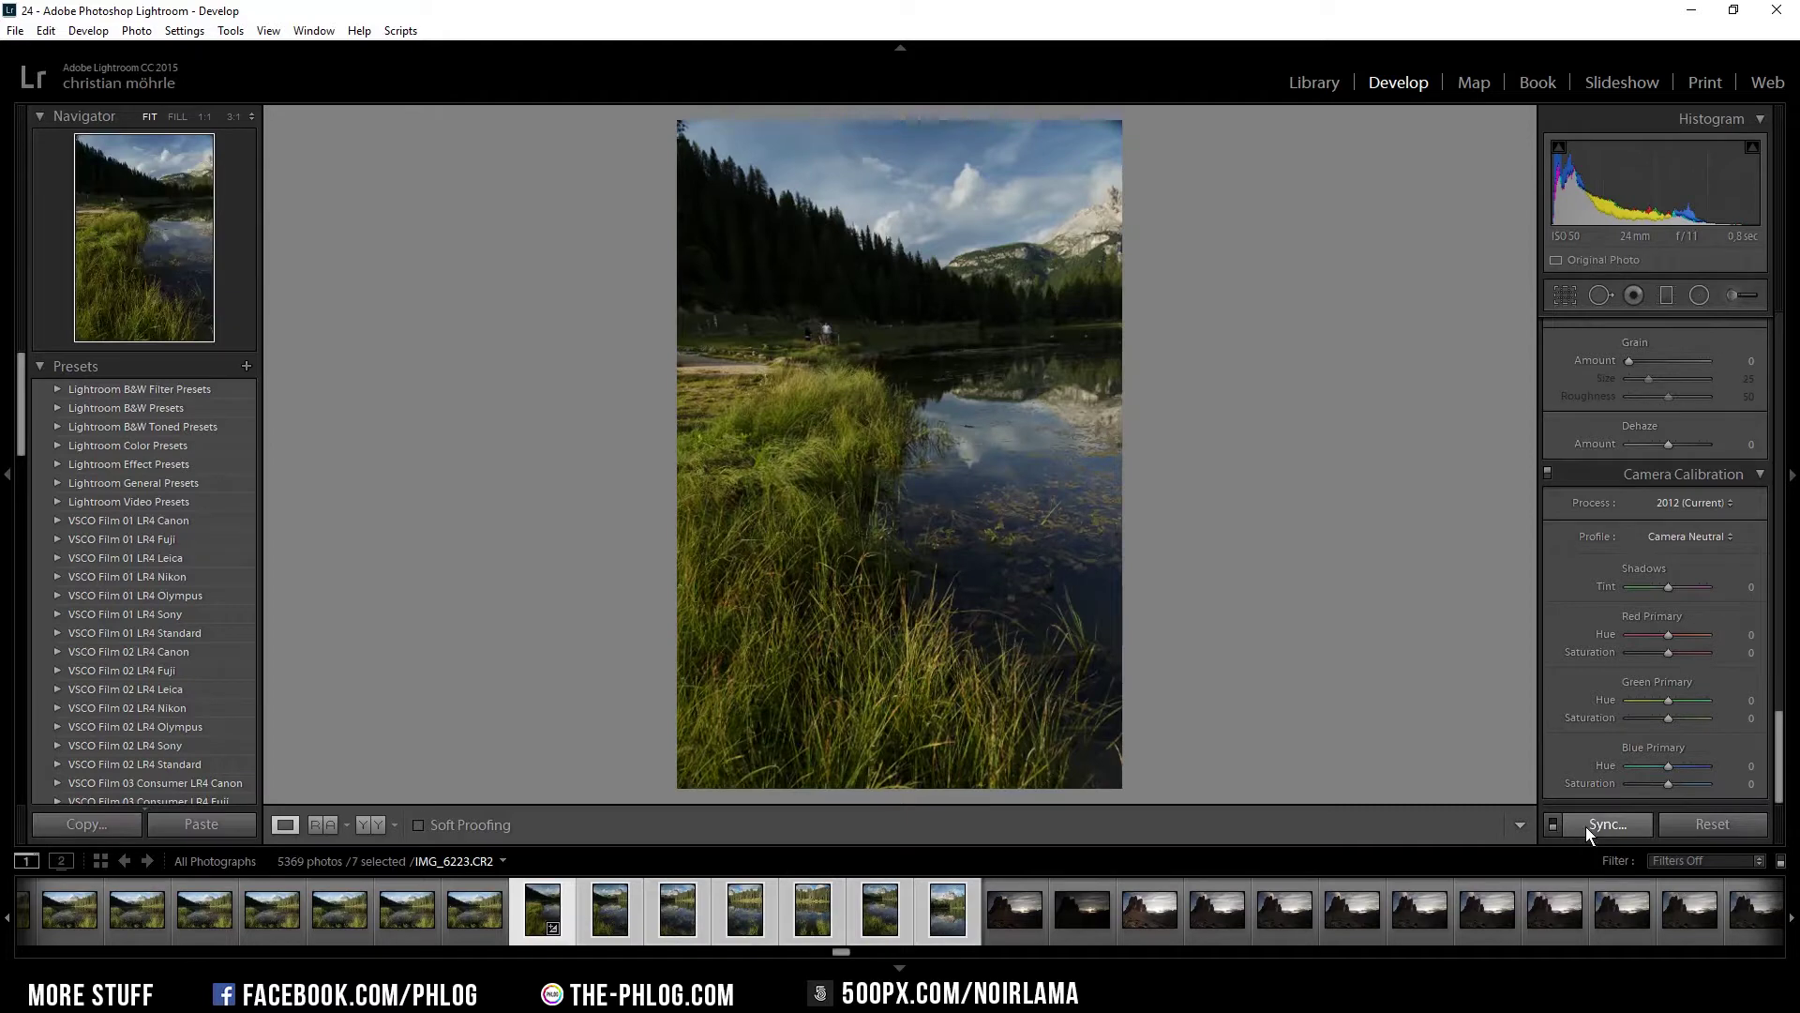
- Synchronize edits to all selected shots, then merge them into a panorama with Boundary Warp 100
left_click(1585, 825)
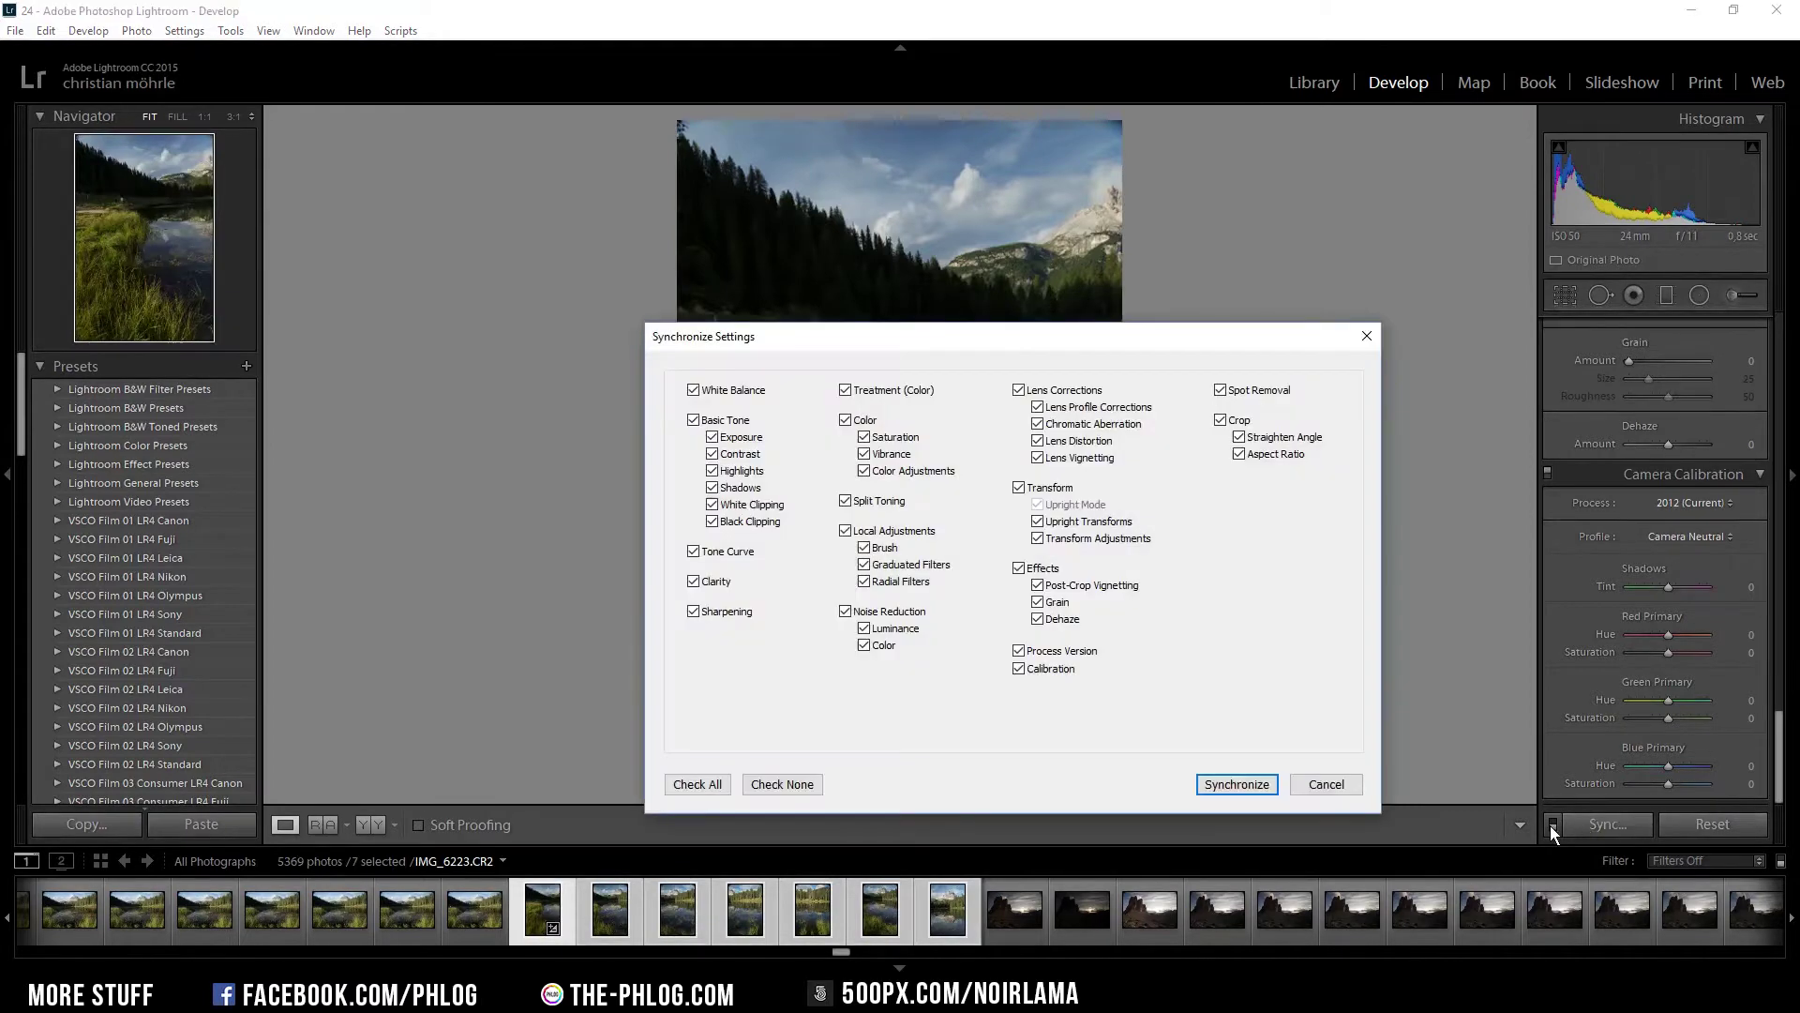
left_click(1241, 779)
right_click(528, 917)
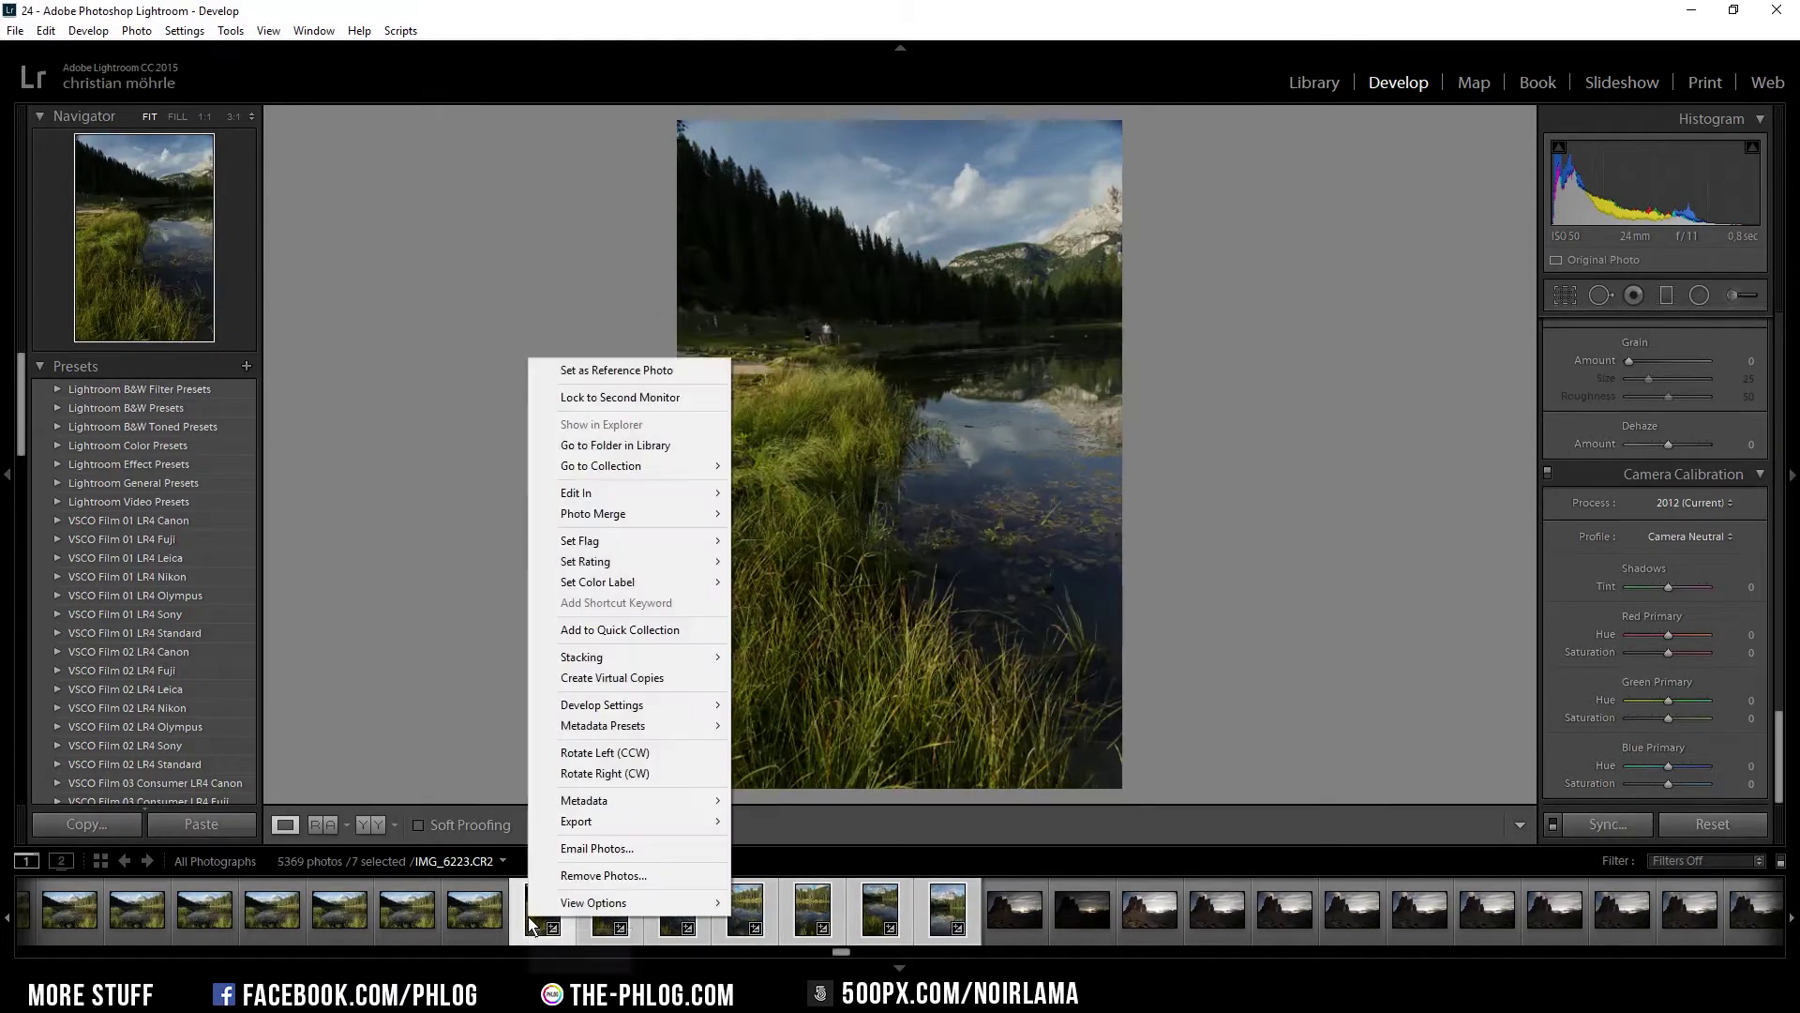
mouse_move(643, 518)
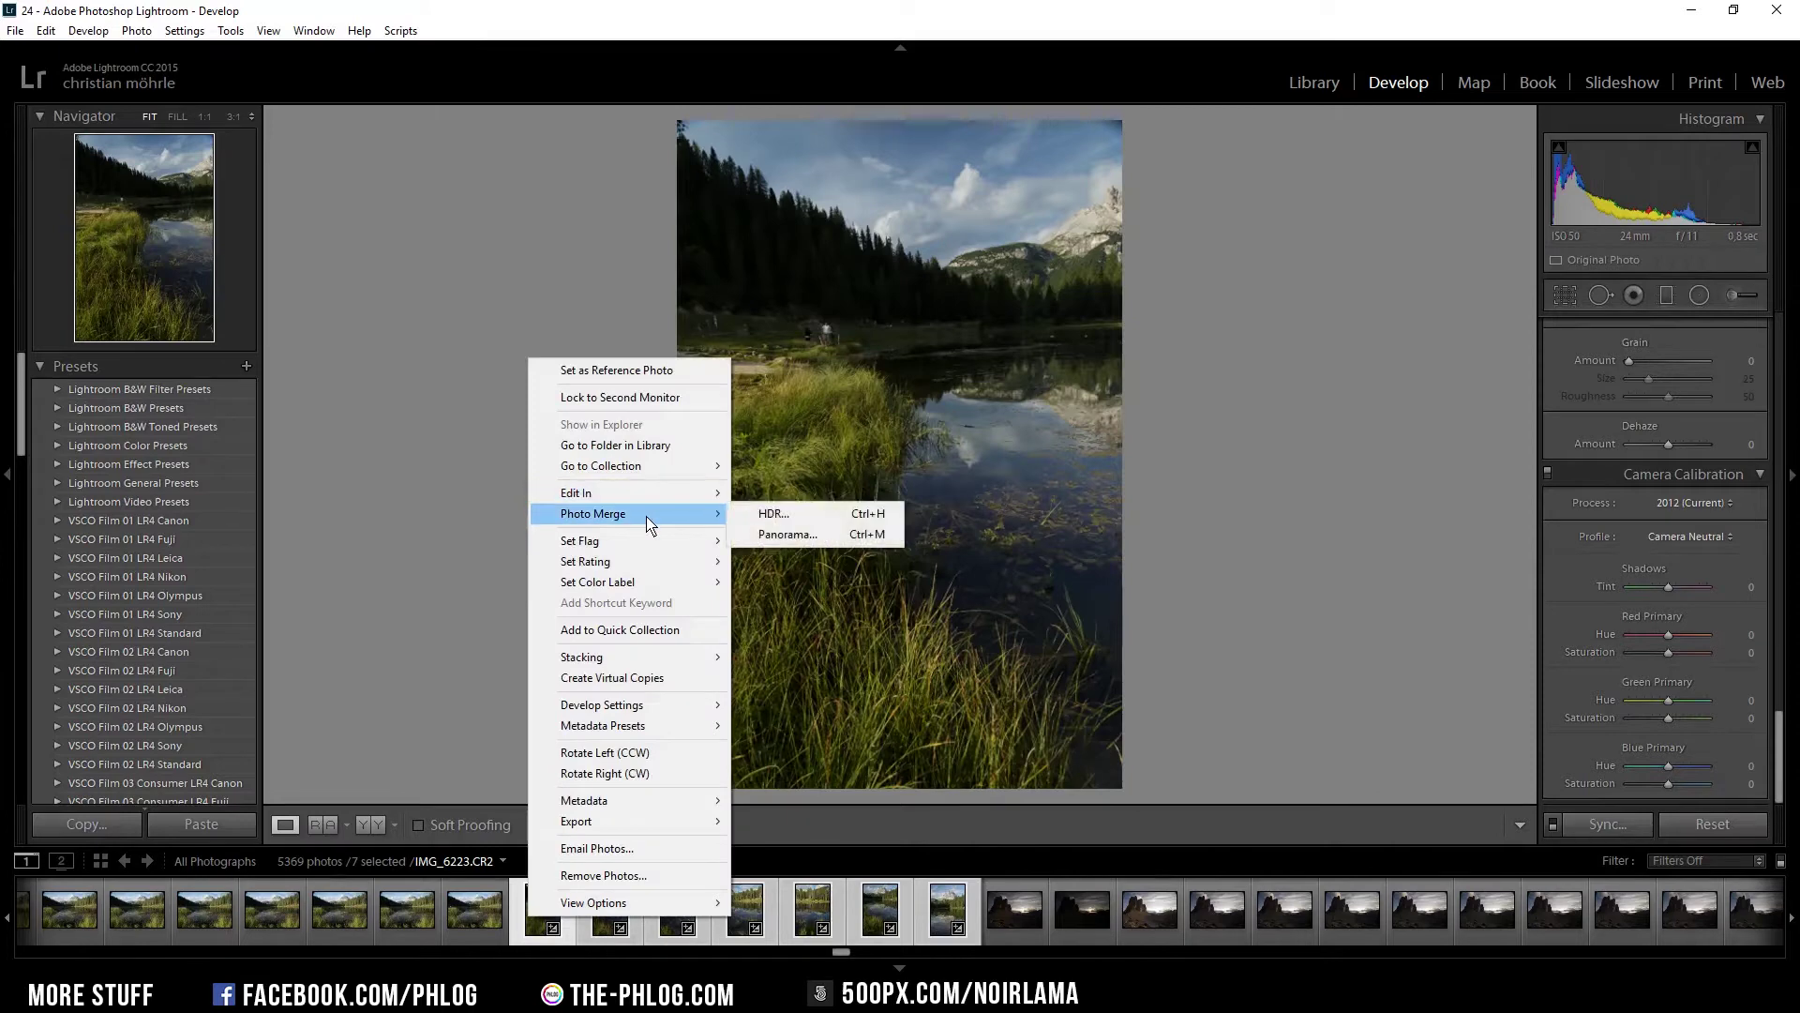
left_click(800, 538)
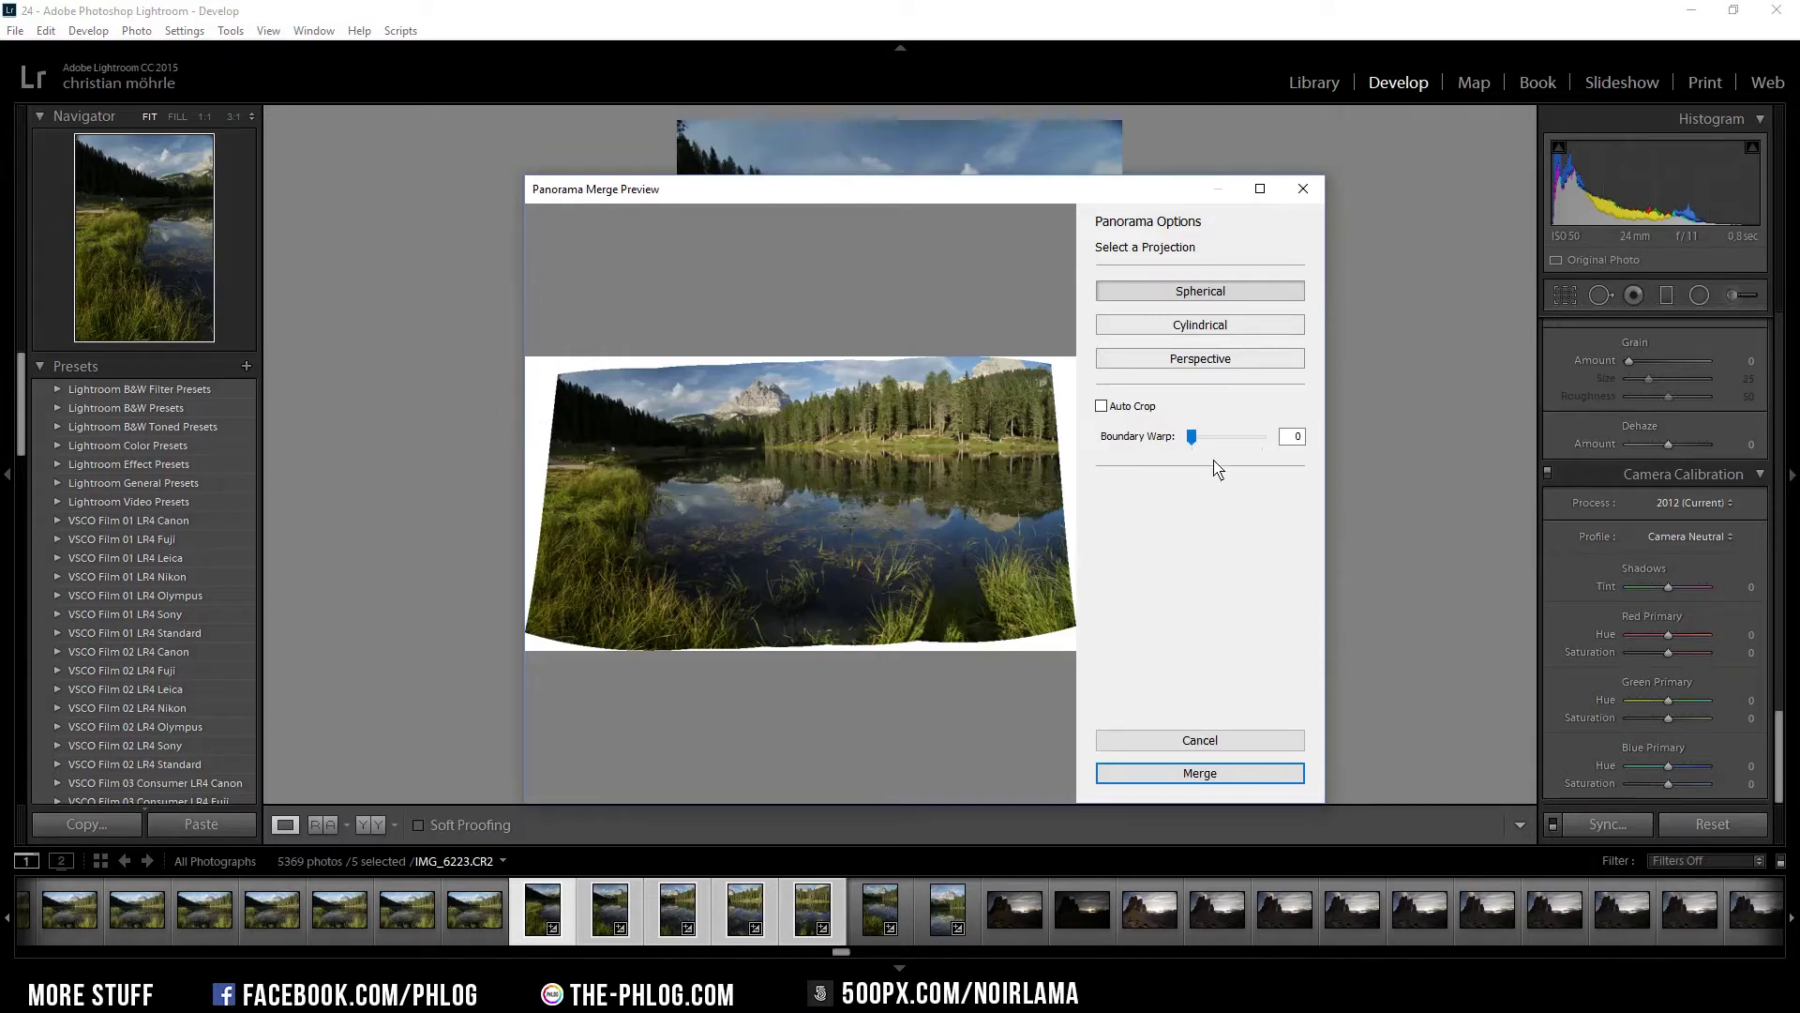
left_click_drag(1193, 438, 1262, 437)
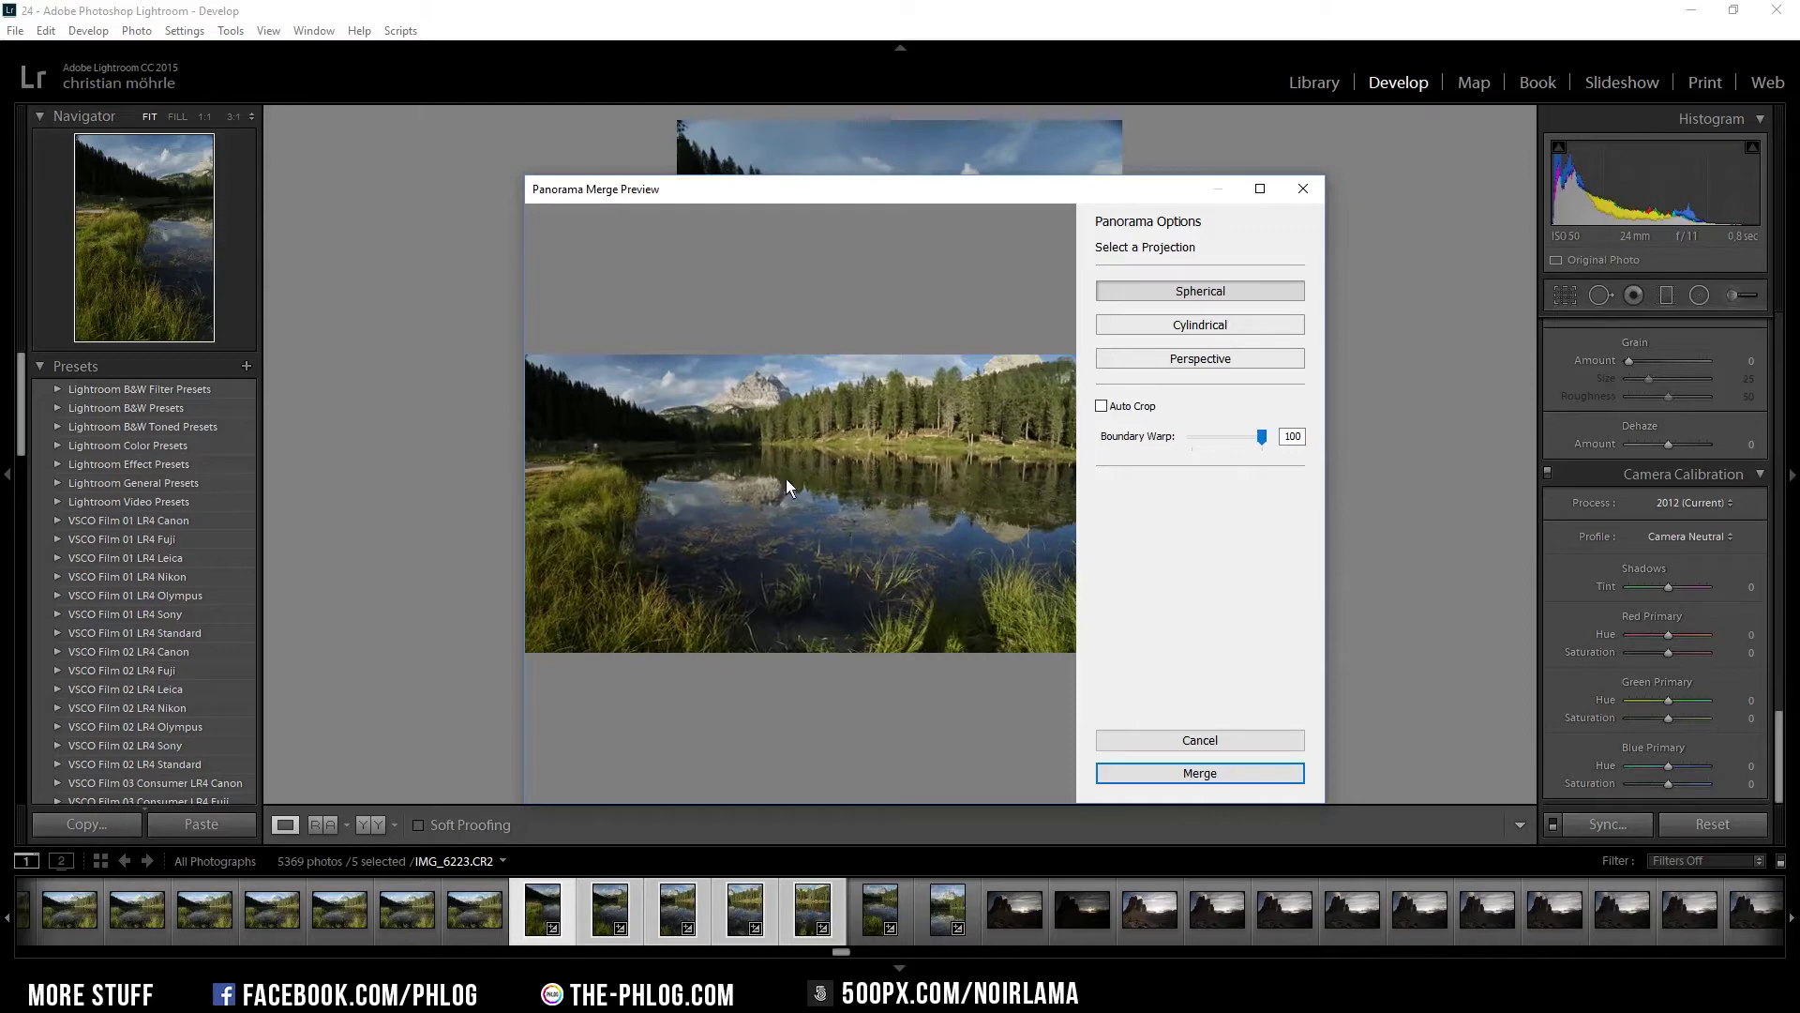
left_click(1228, 772)
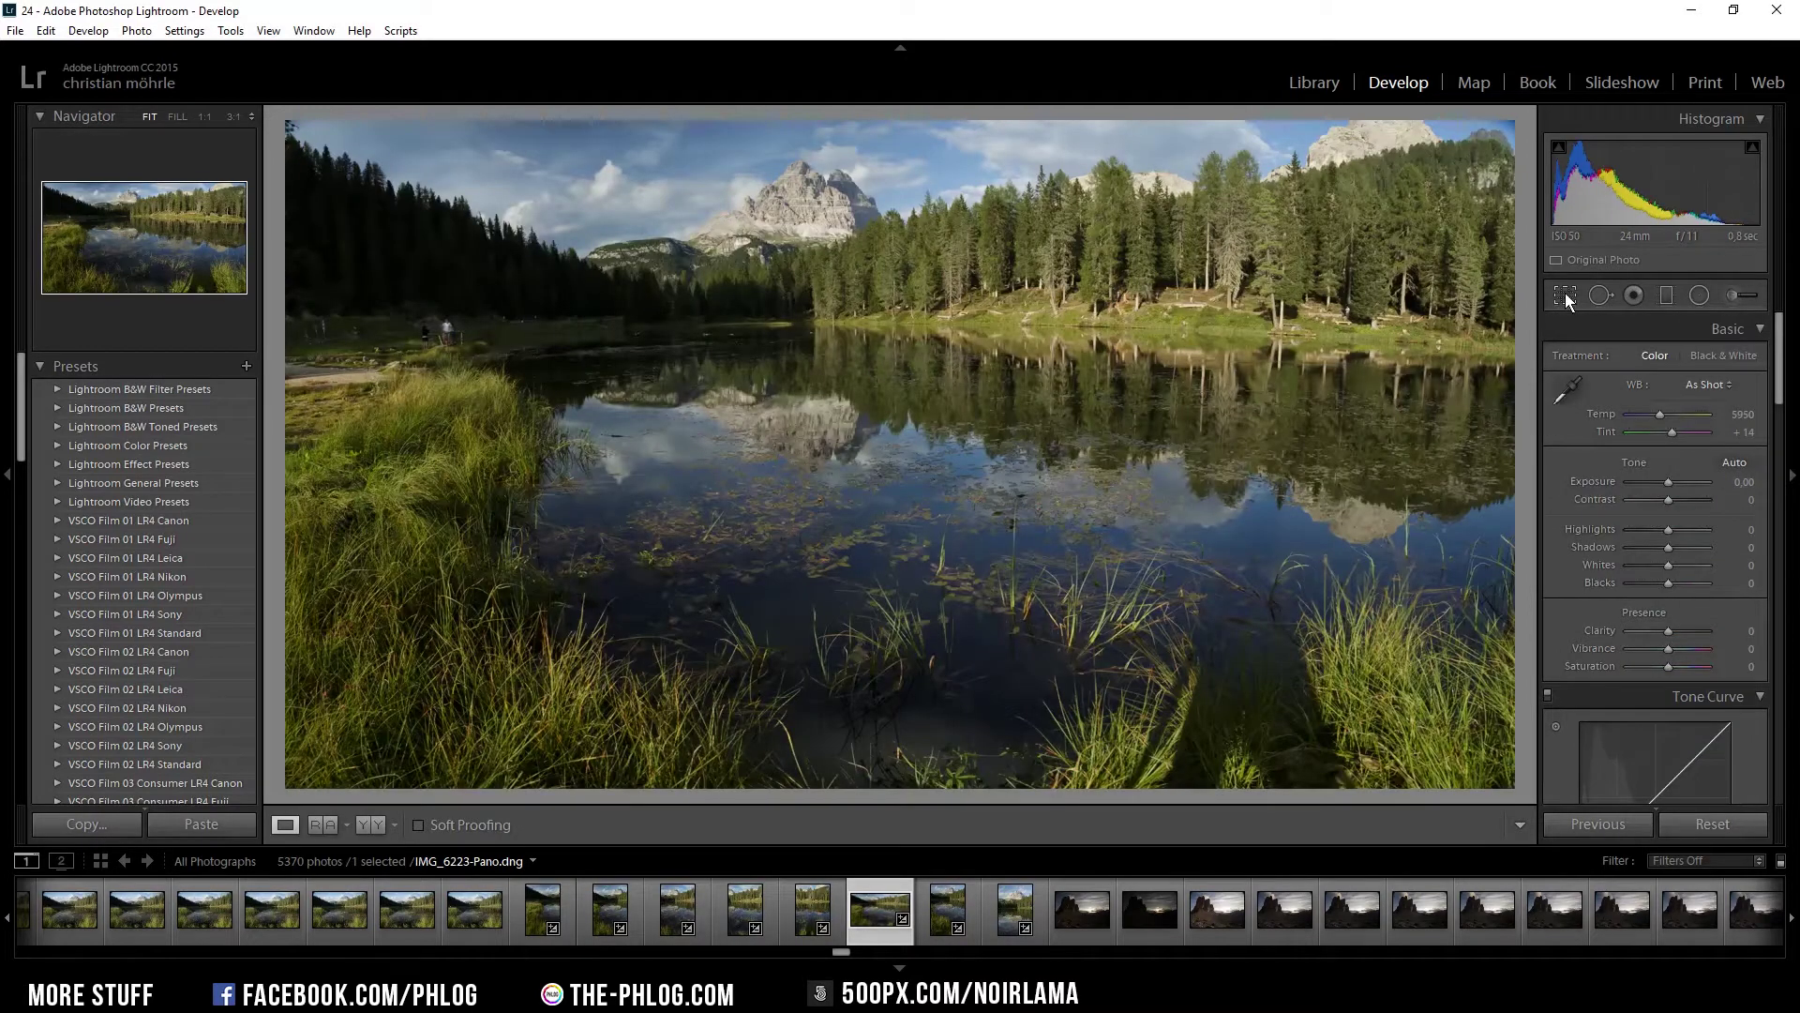
- Trim the panorama's left edge and rotate it 0.60° to level it
left_click(1566, 295)
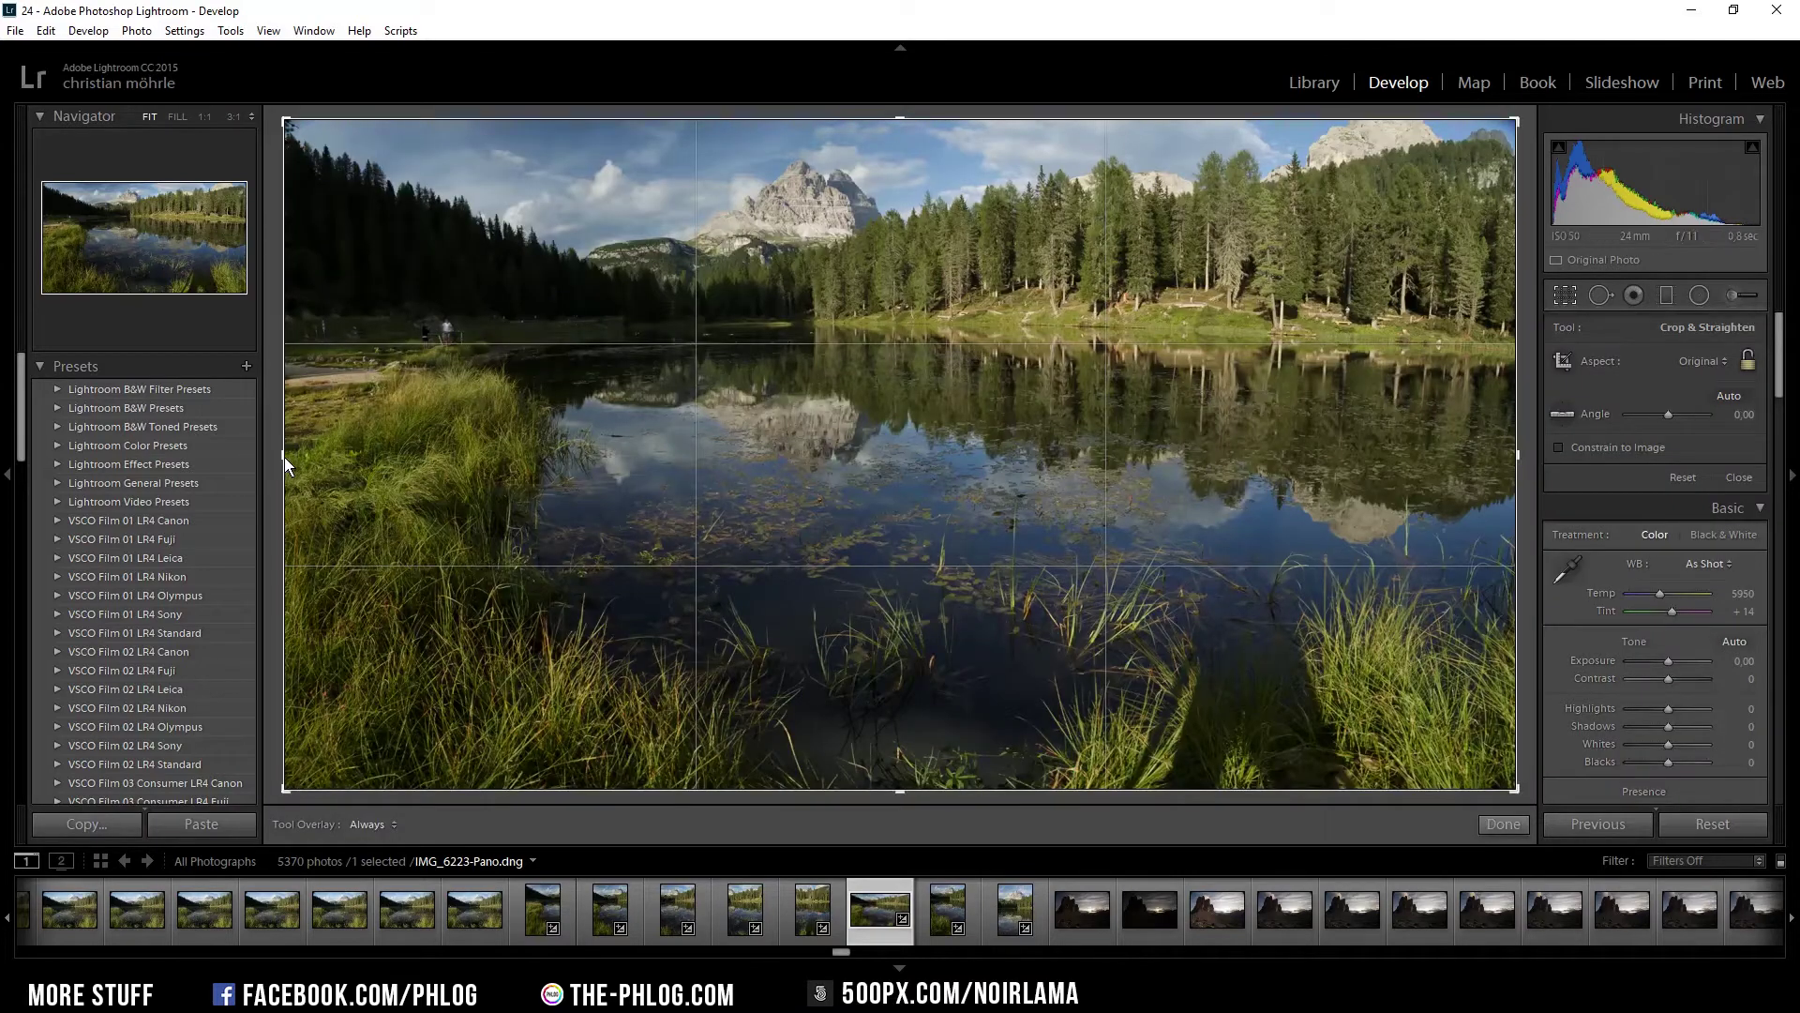
left_click_drag(286, 464, 306, 457)
left_click(1570, 301)
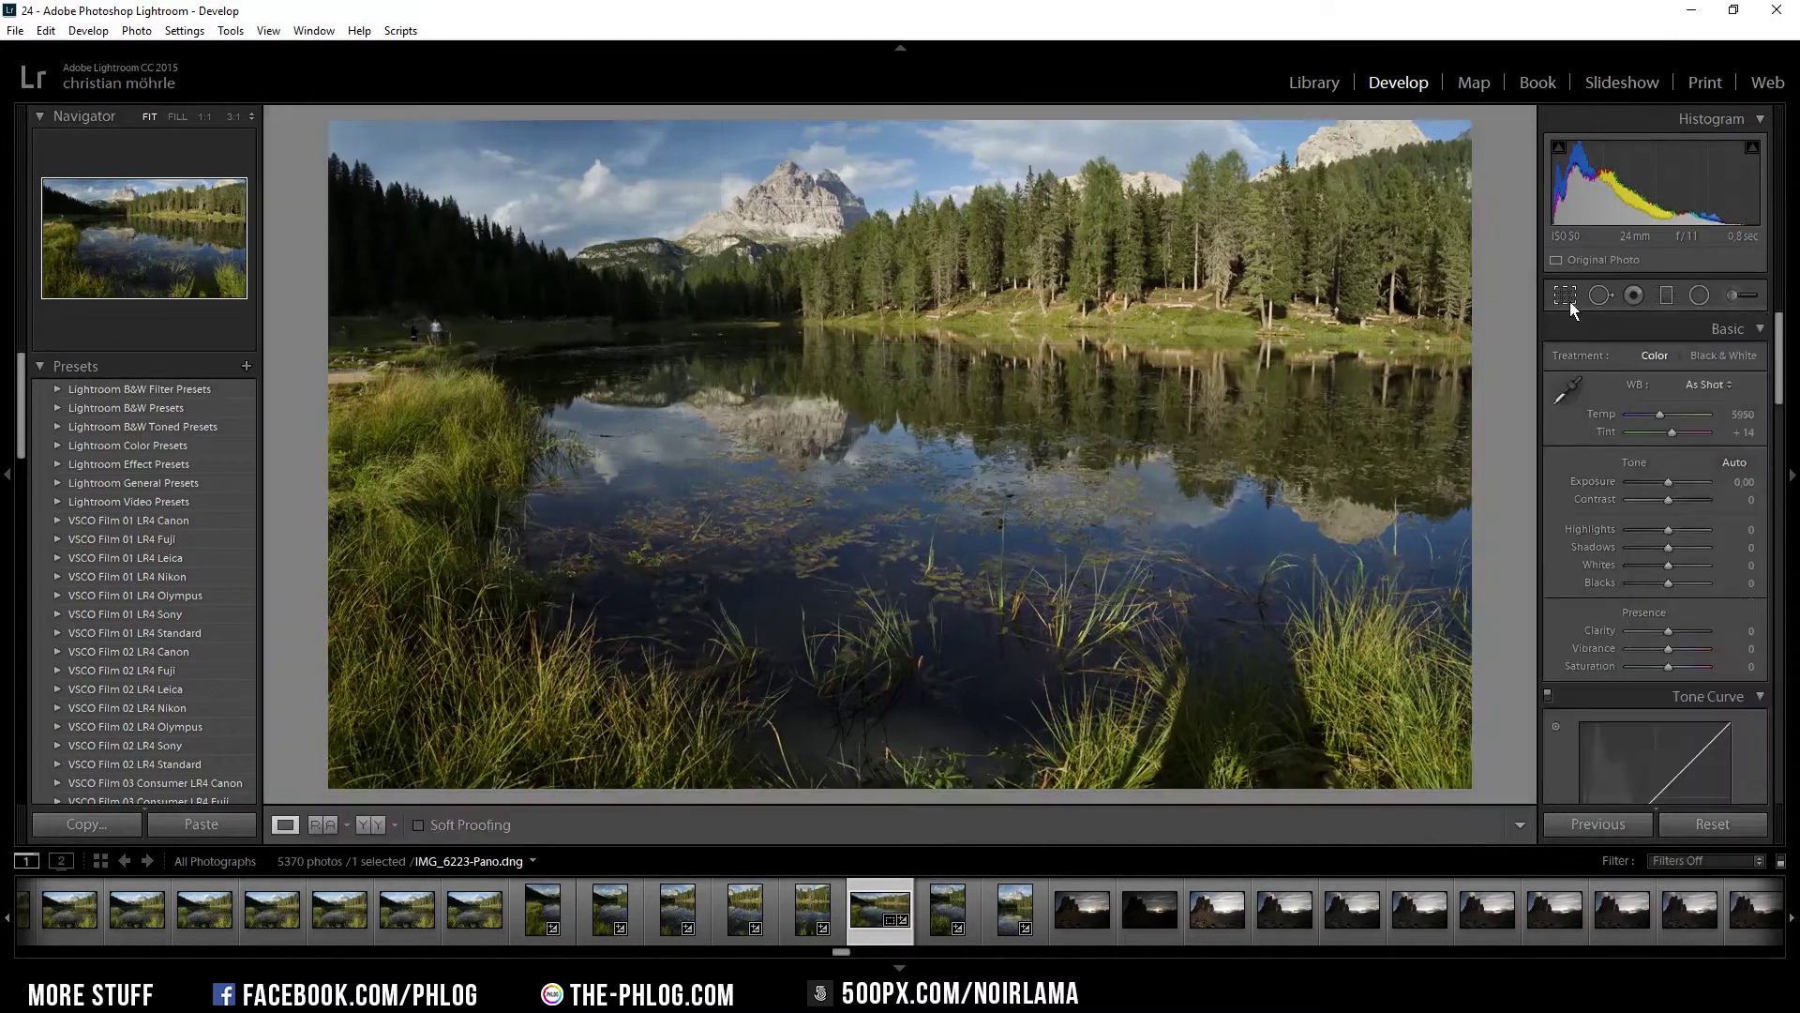
left_click(1570, 301)
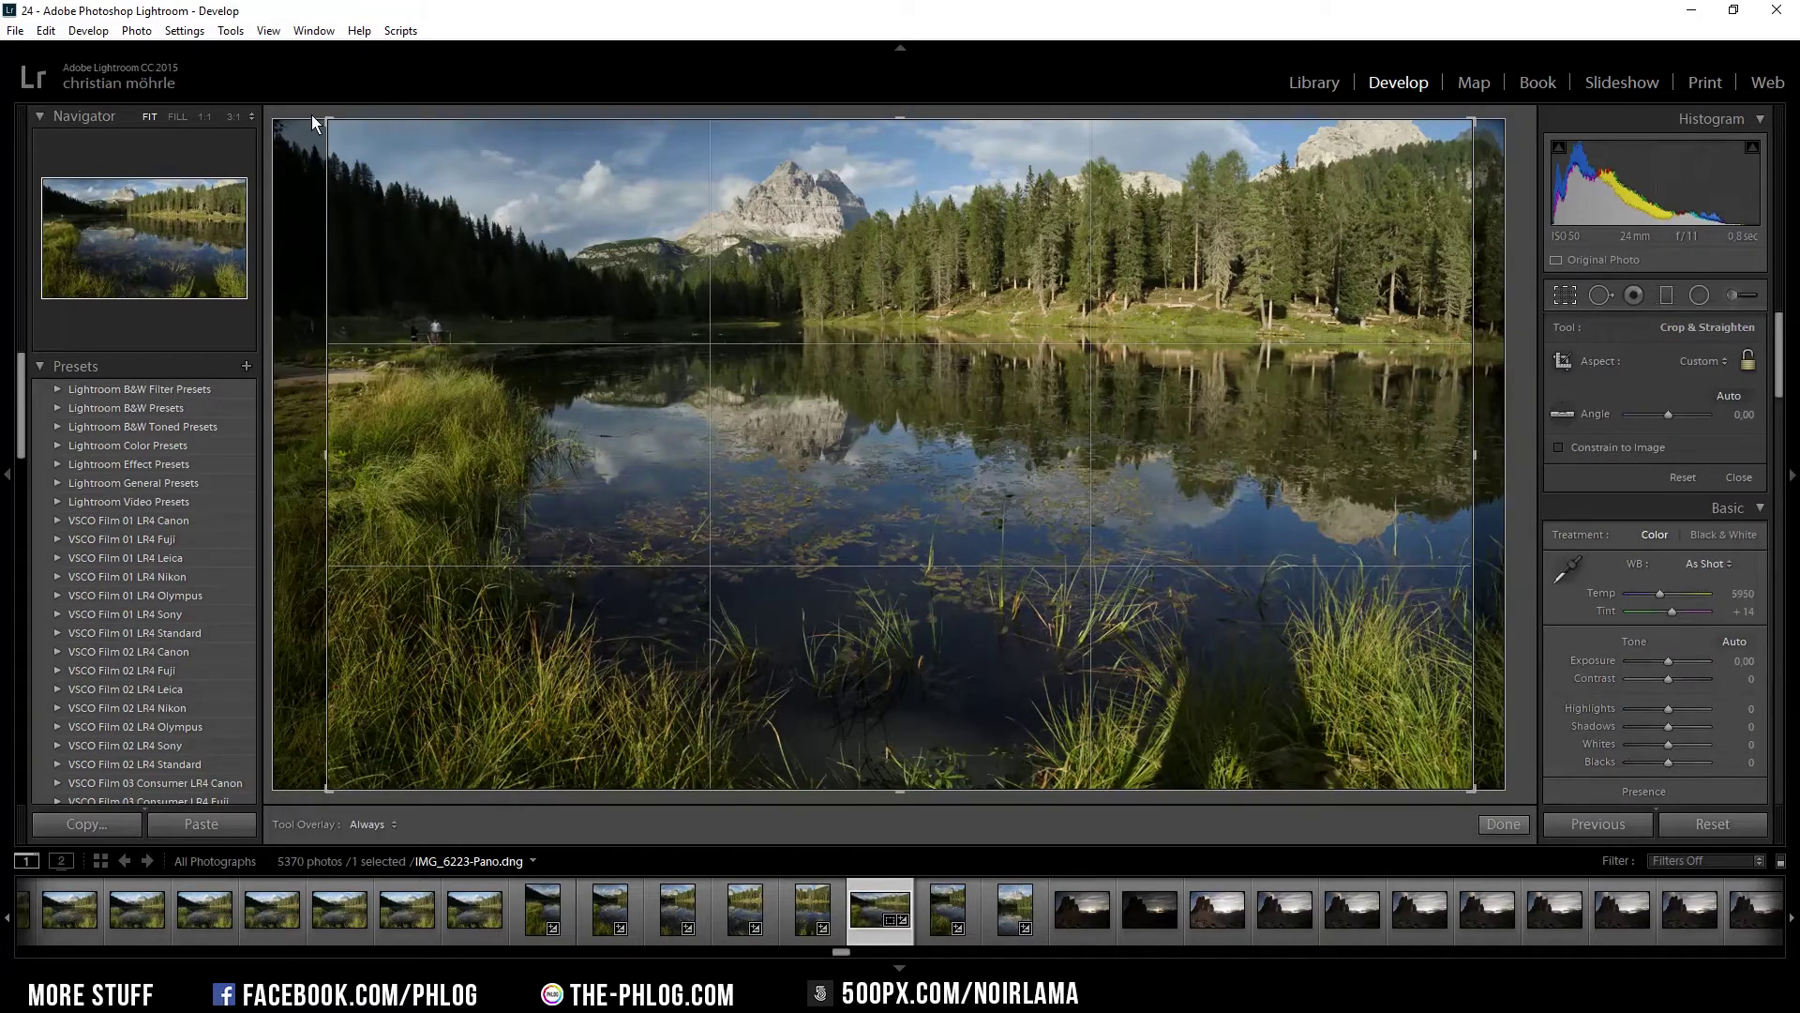
left_click_drag(312, 114, 315, 109)
key("Return")
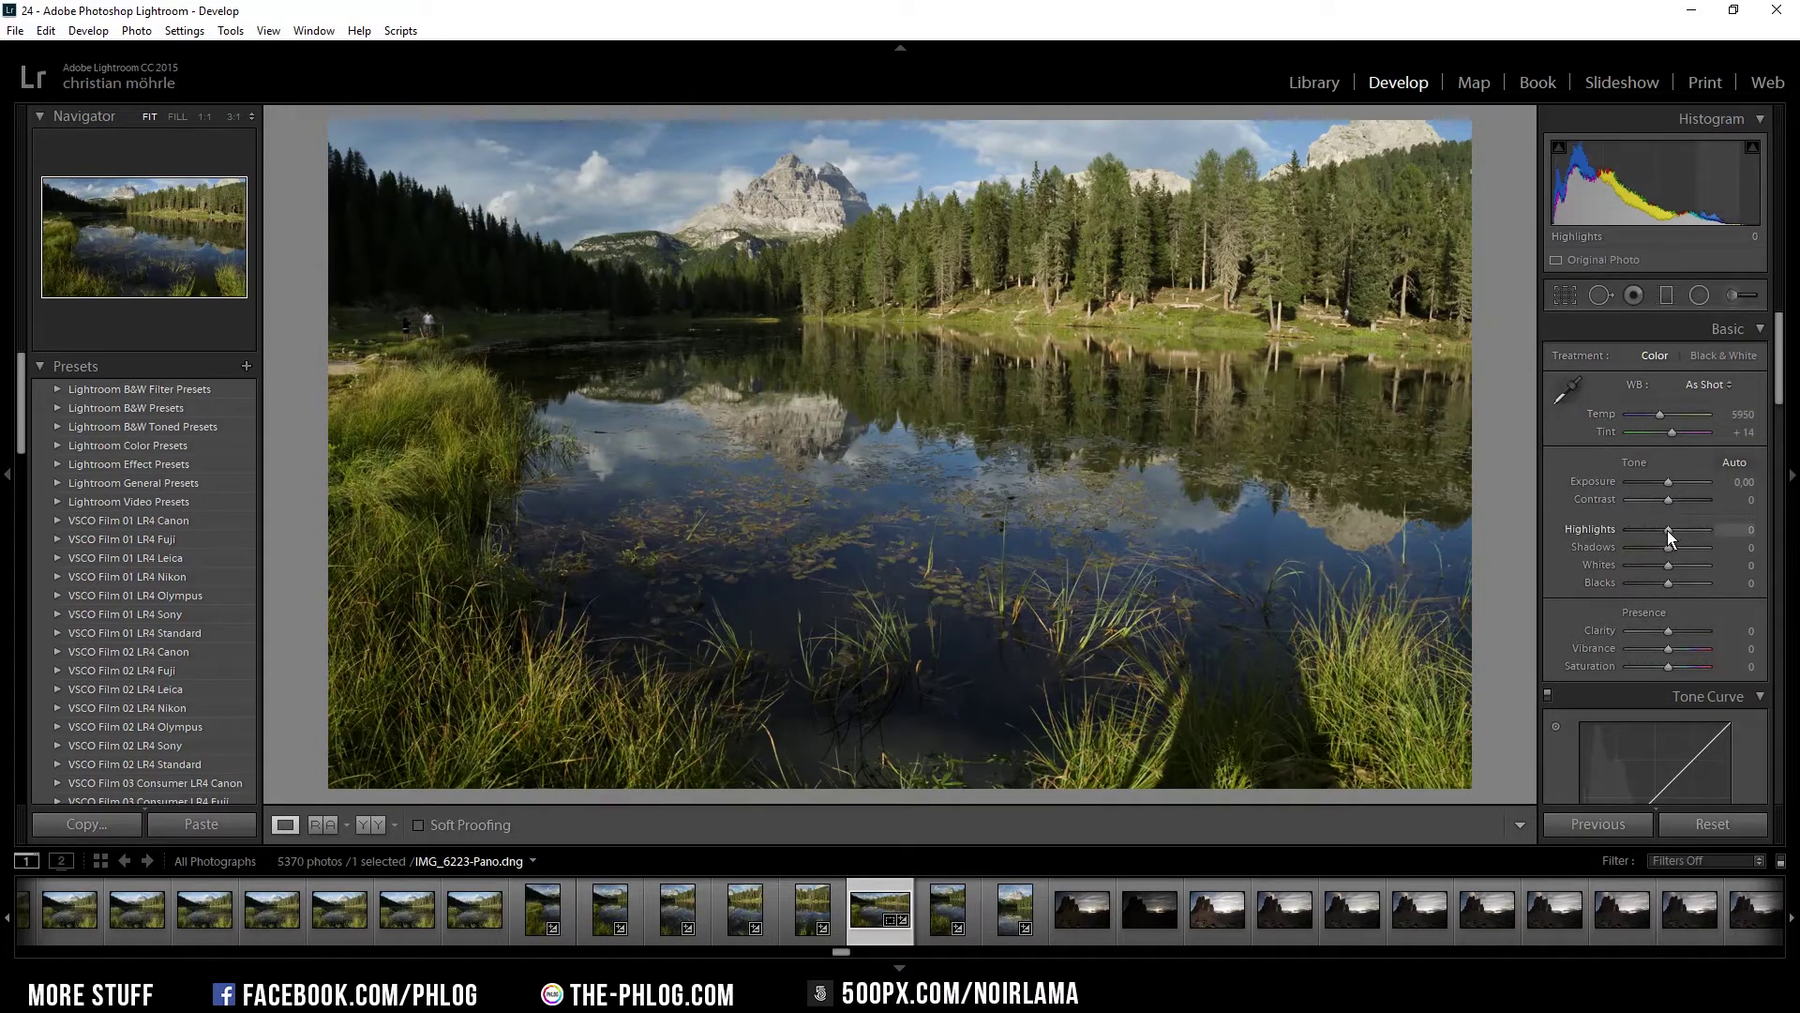
- Lower the panorama's Highlights to -36 and raise Shadows to +55
left_click_drag(1666, 530, 1655, 533)
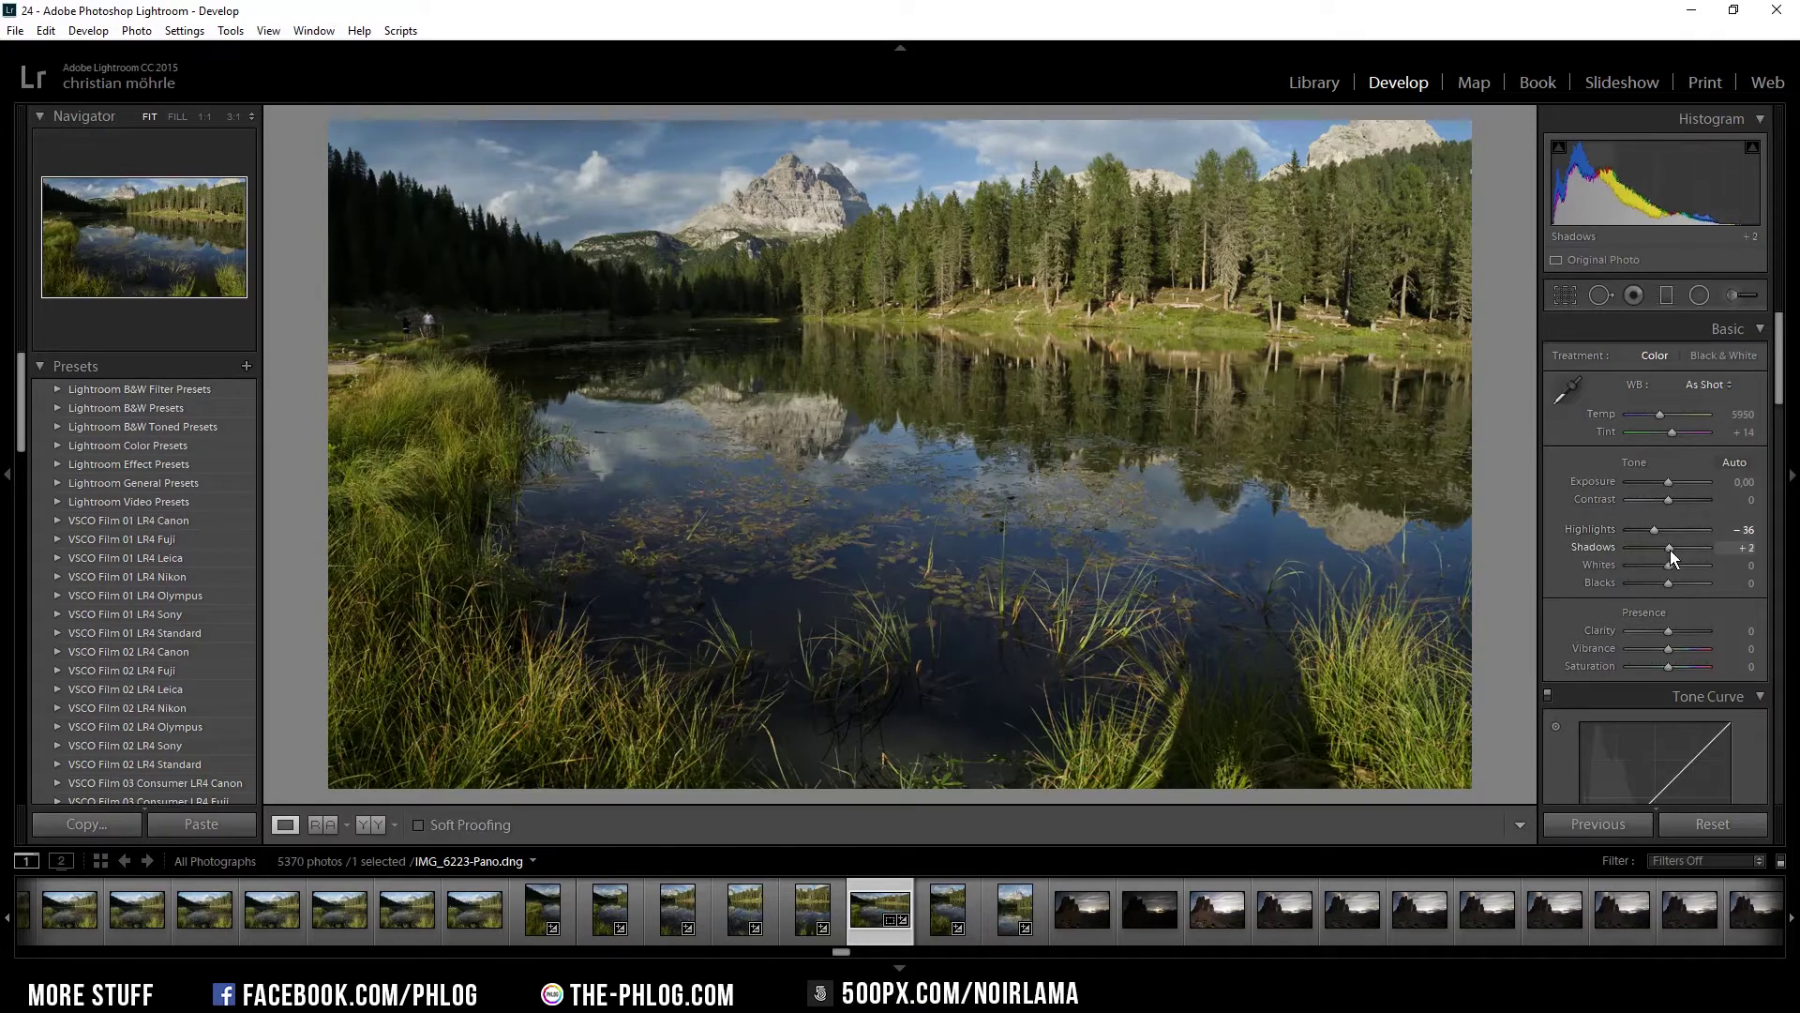
mouse_move(1669, 550)
left_mouse_down()
mouse_move(1690, 549)
mouse_move(1677, 567)
left_mouse_up()
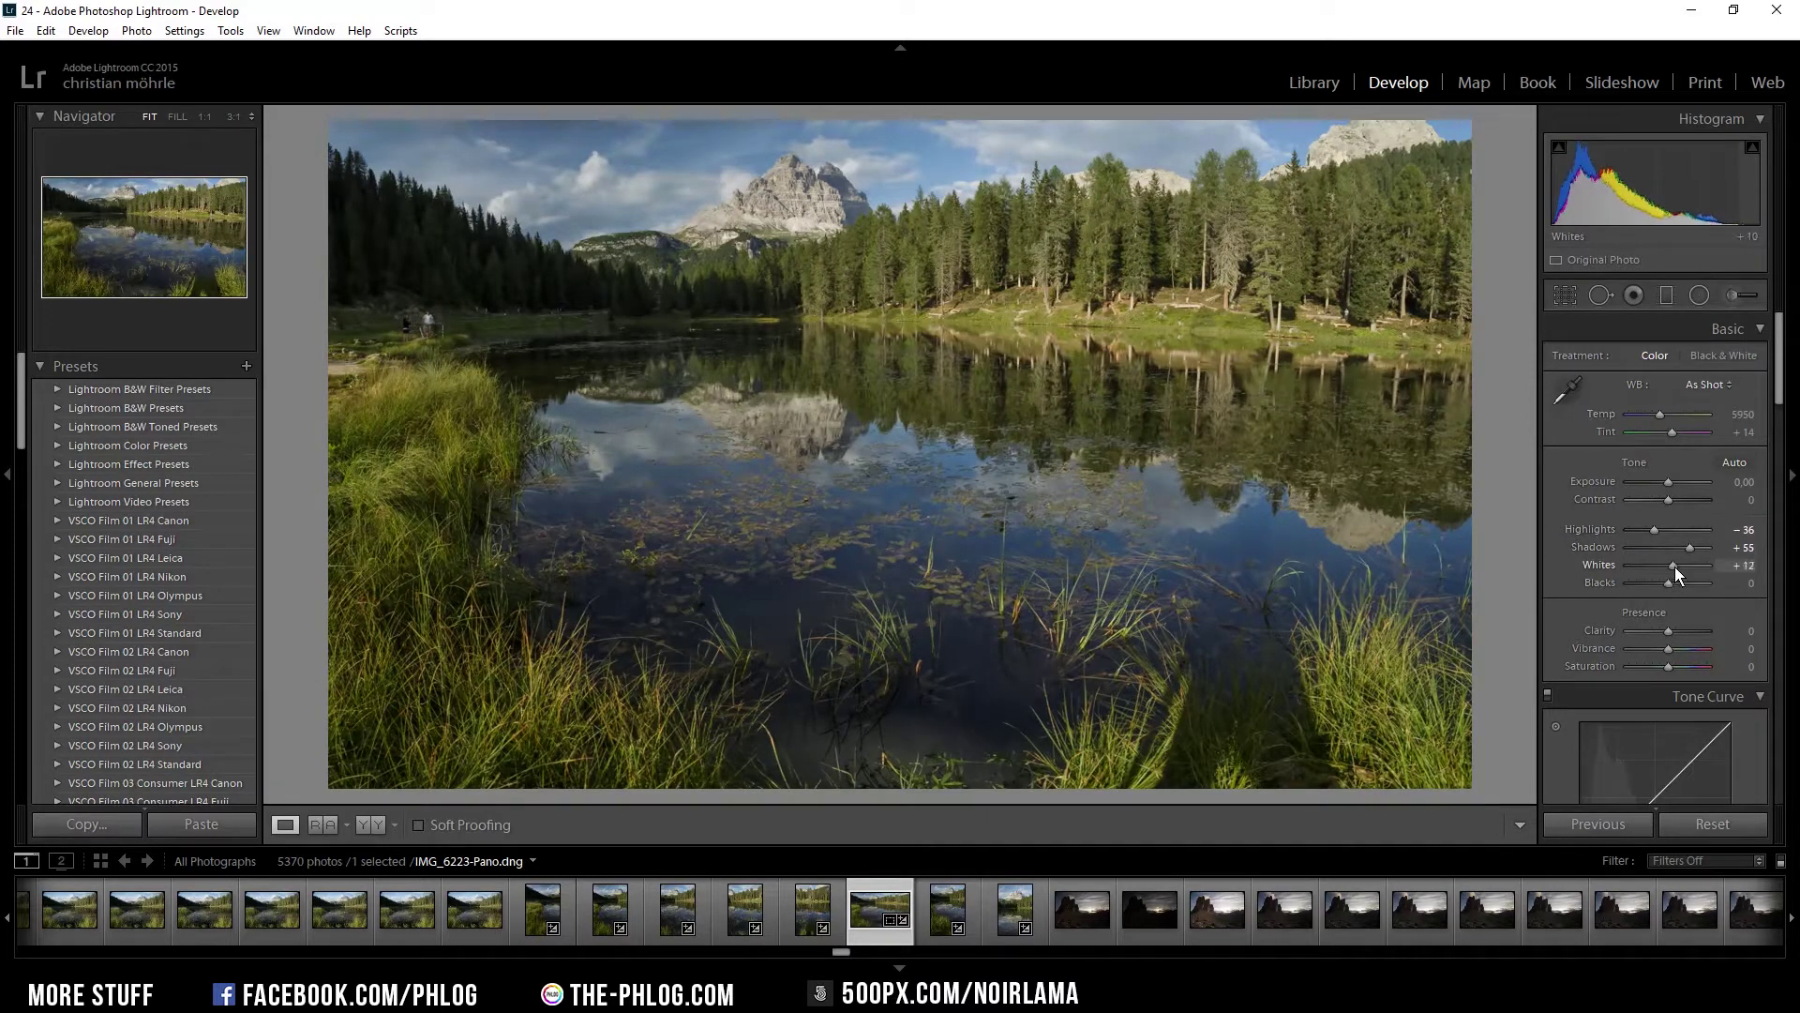
- Reduce overall Clarity to +10 and place a graduated filter across the lake
left_click(1672, 632)
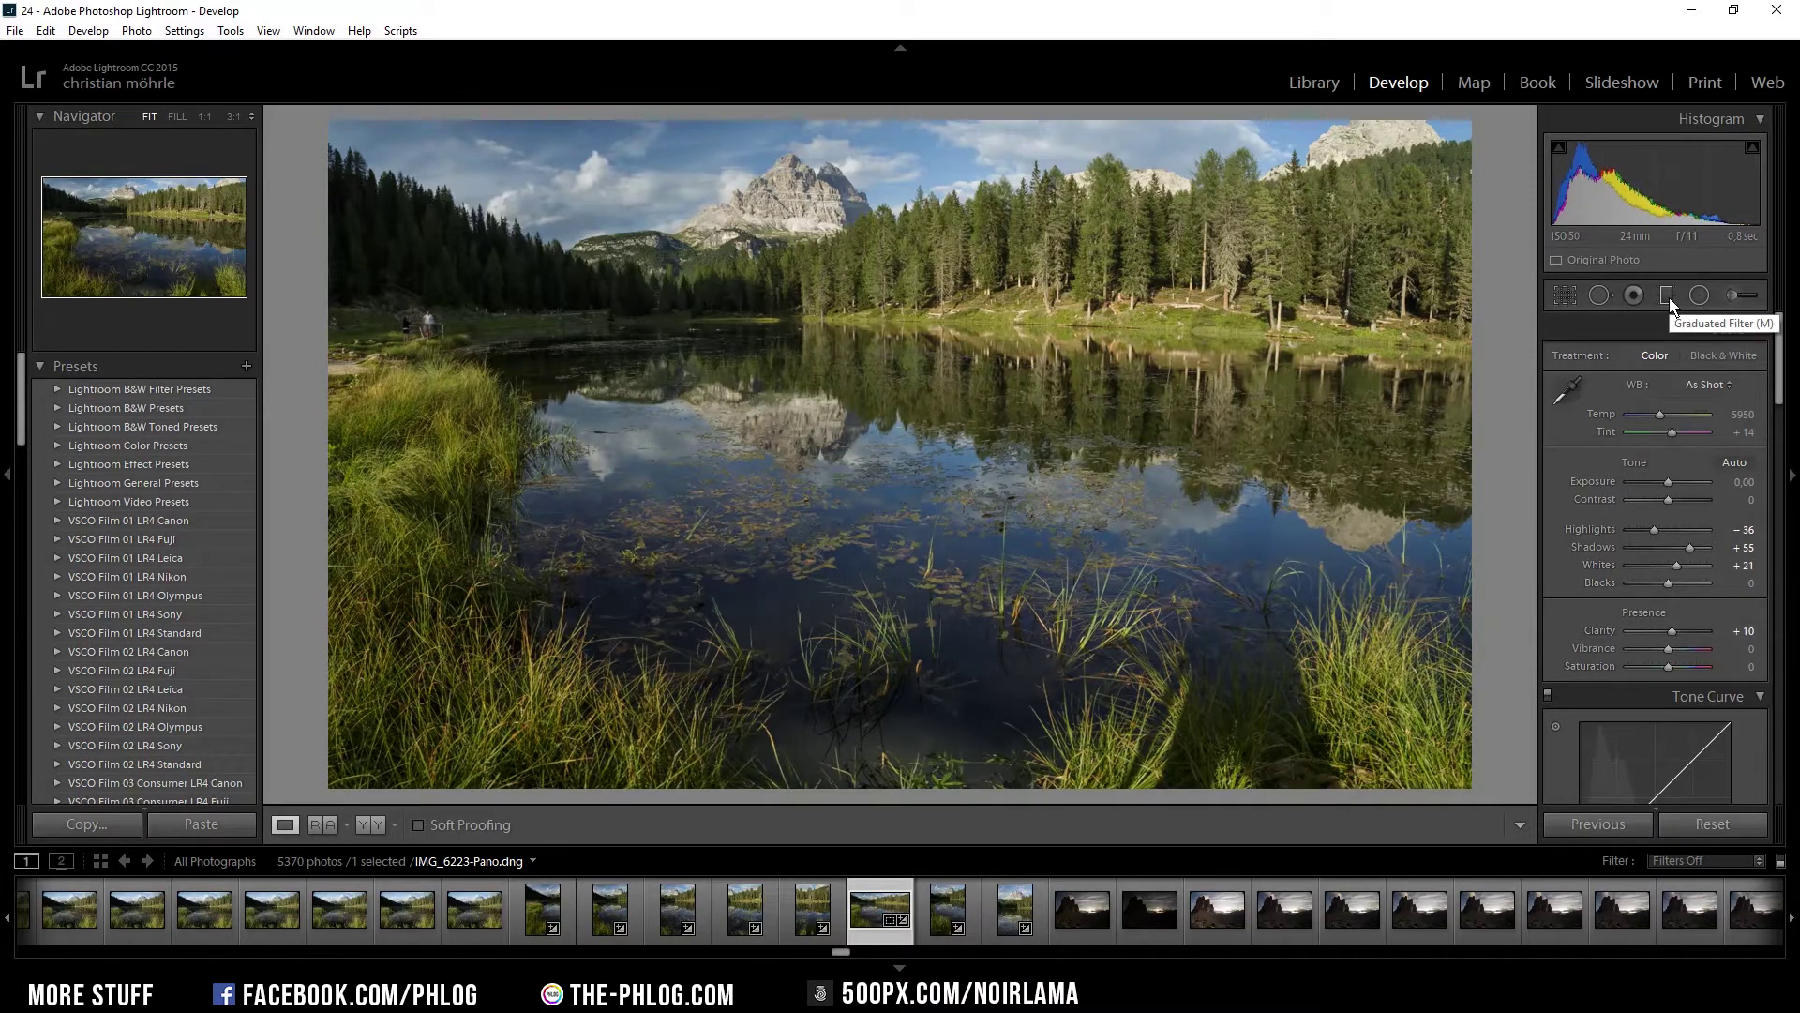
left_click(1667, 297)
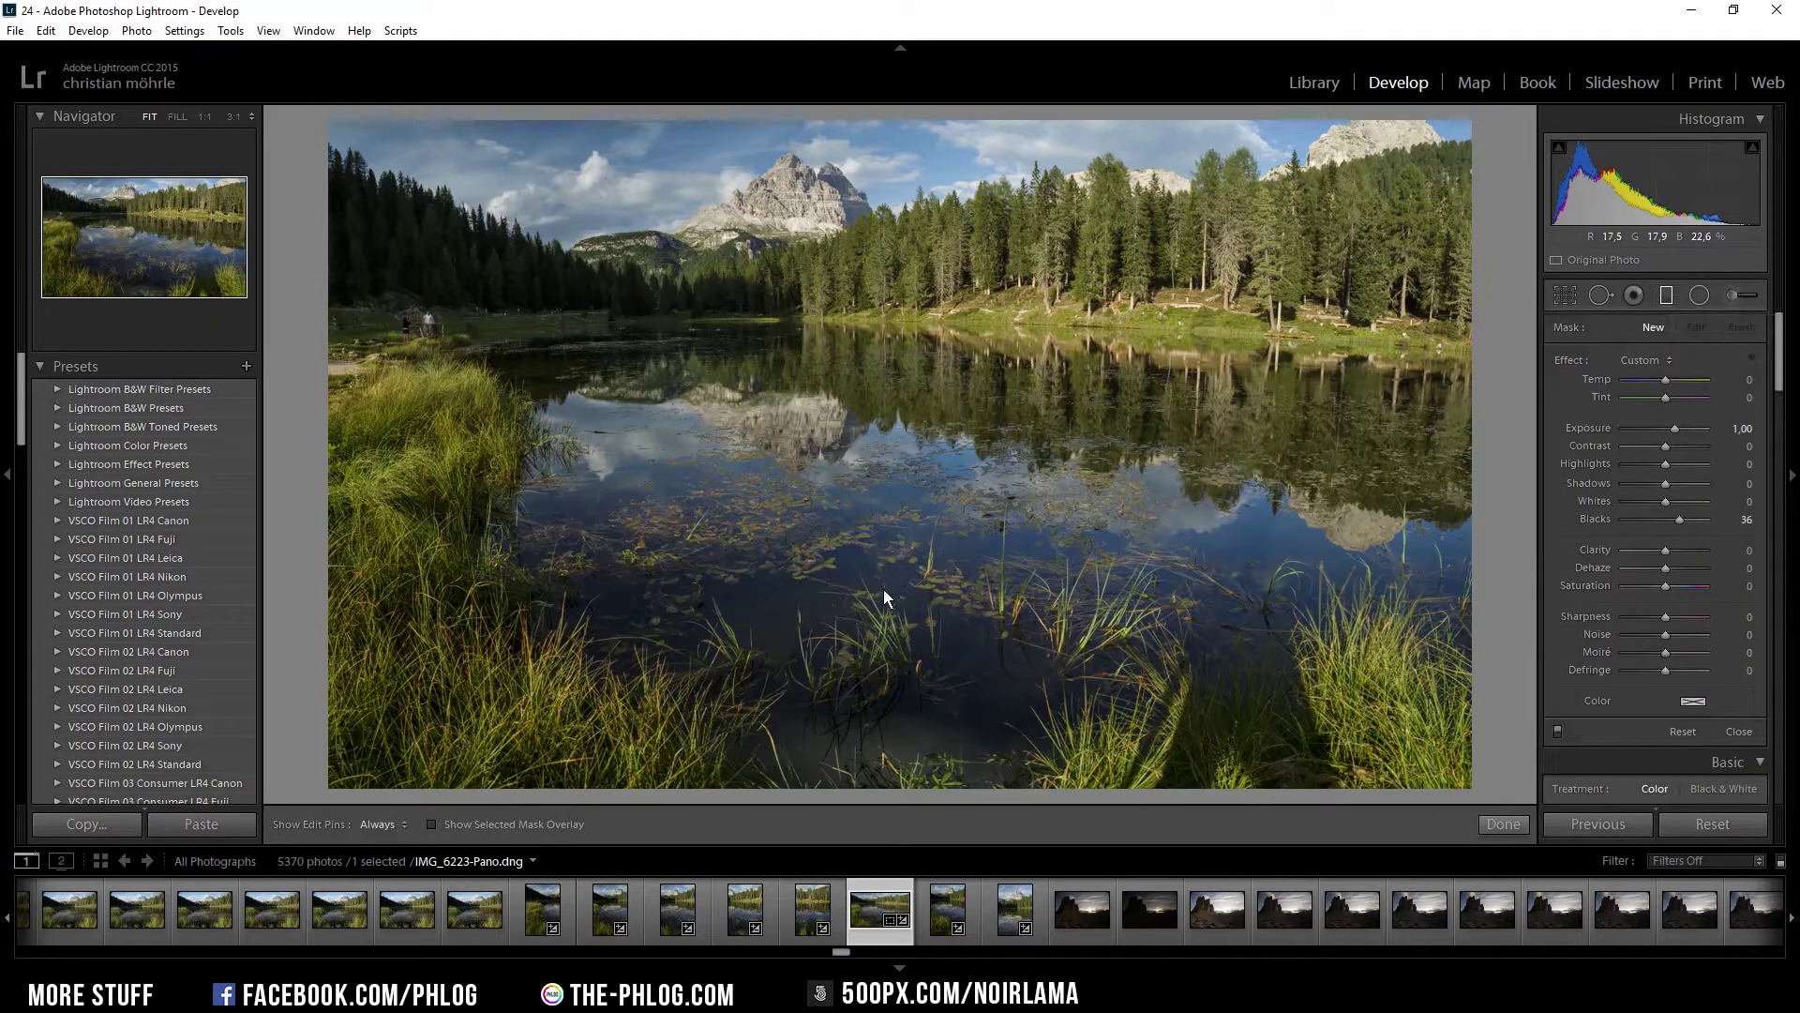
left_click_drag(883, 589, 882, 393)
- Reset the lake filter's effects, then give it Clarity 43 and Highlights 47
double_click(1572, 360)
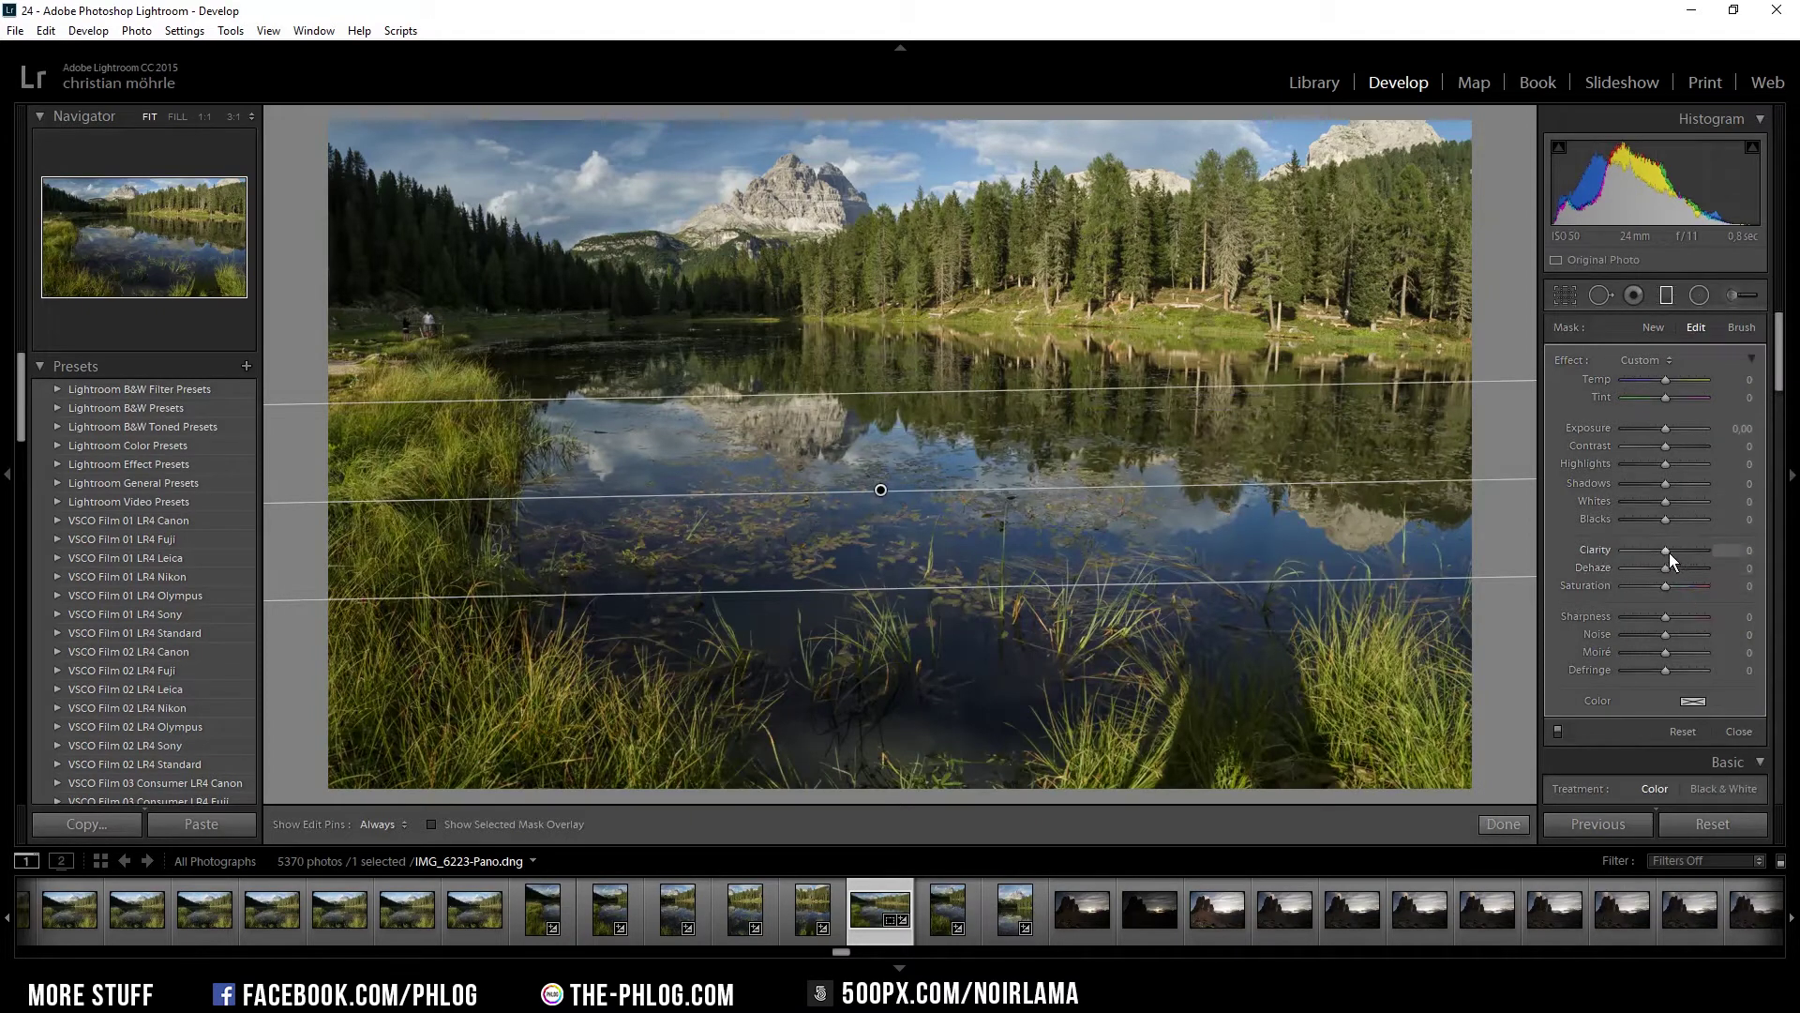
left_click_drag(1673, 553, 1682, 553)
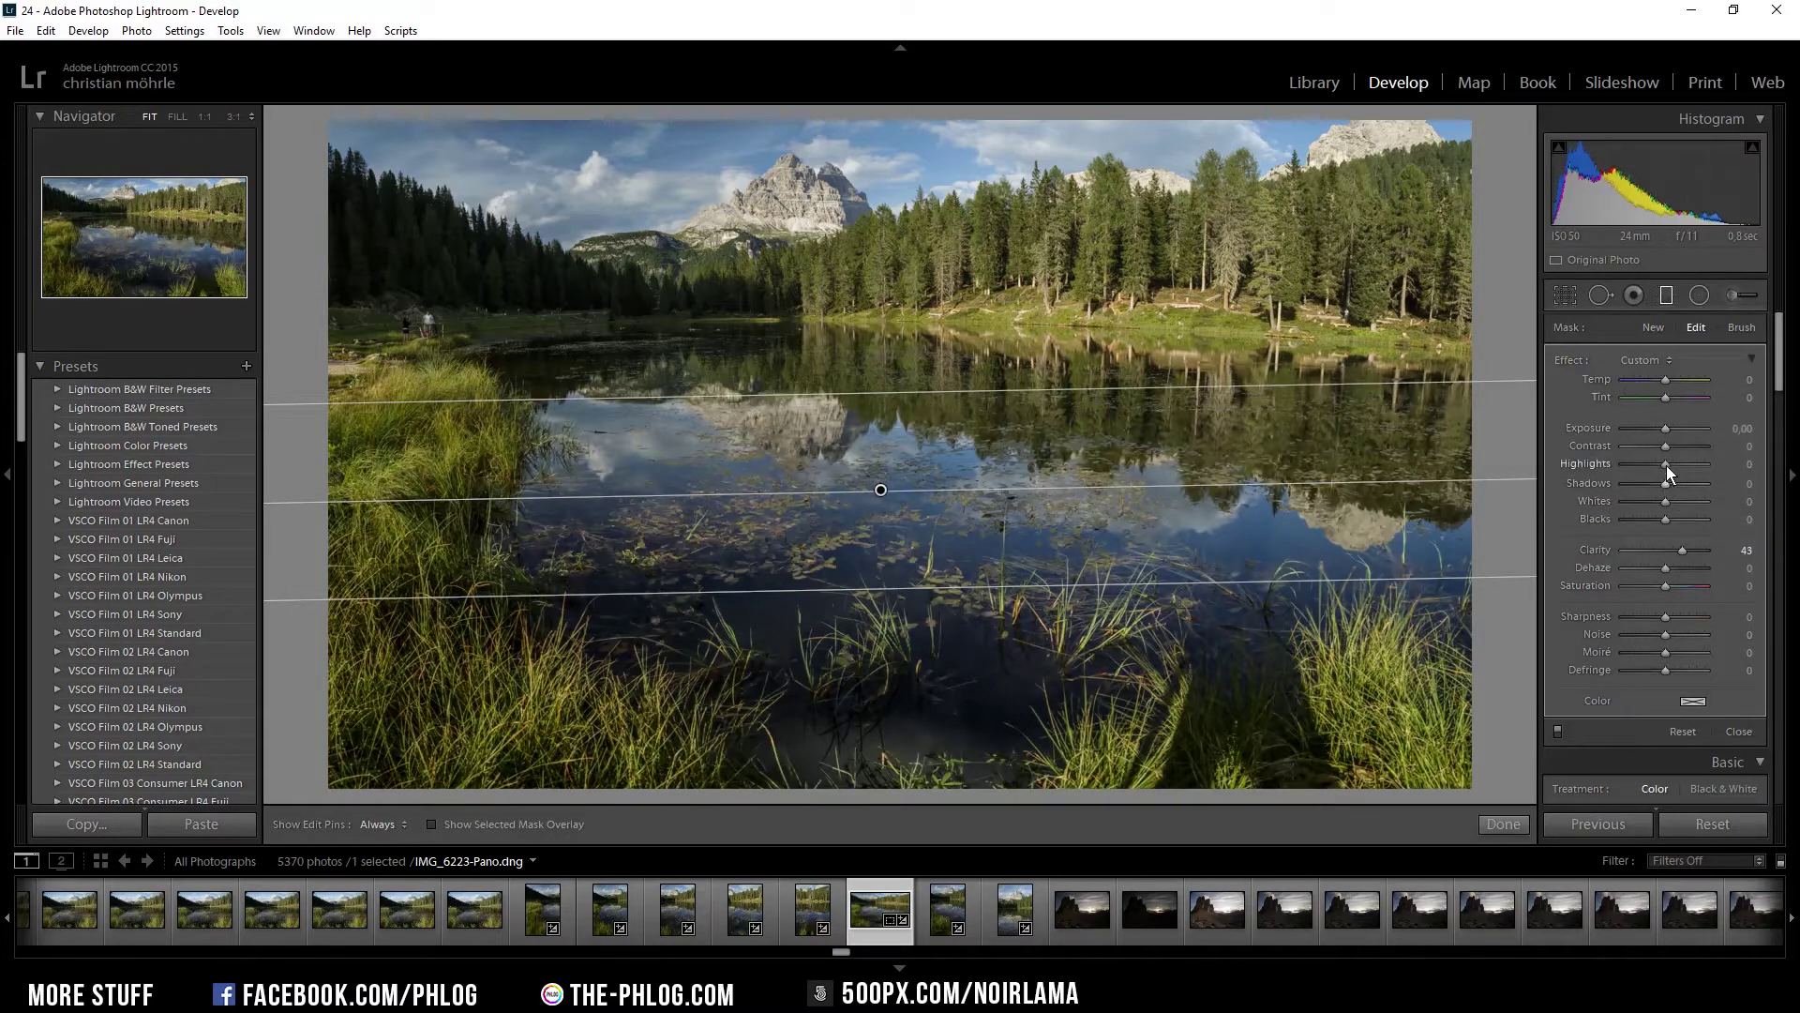
left_click_drag(1667, 466, 1679, 500)
- Add a radial filter over the lake reflection with Clarity 100, Whites 36 and Feather 100
left_click(1667, 294)
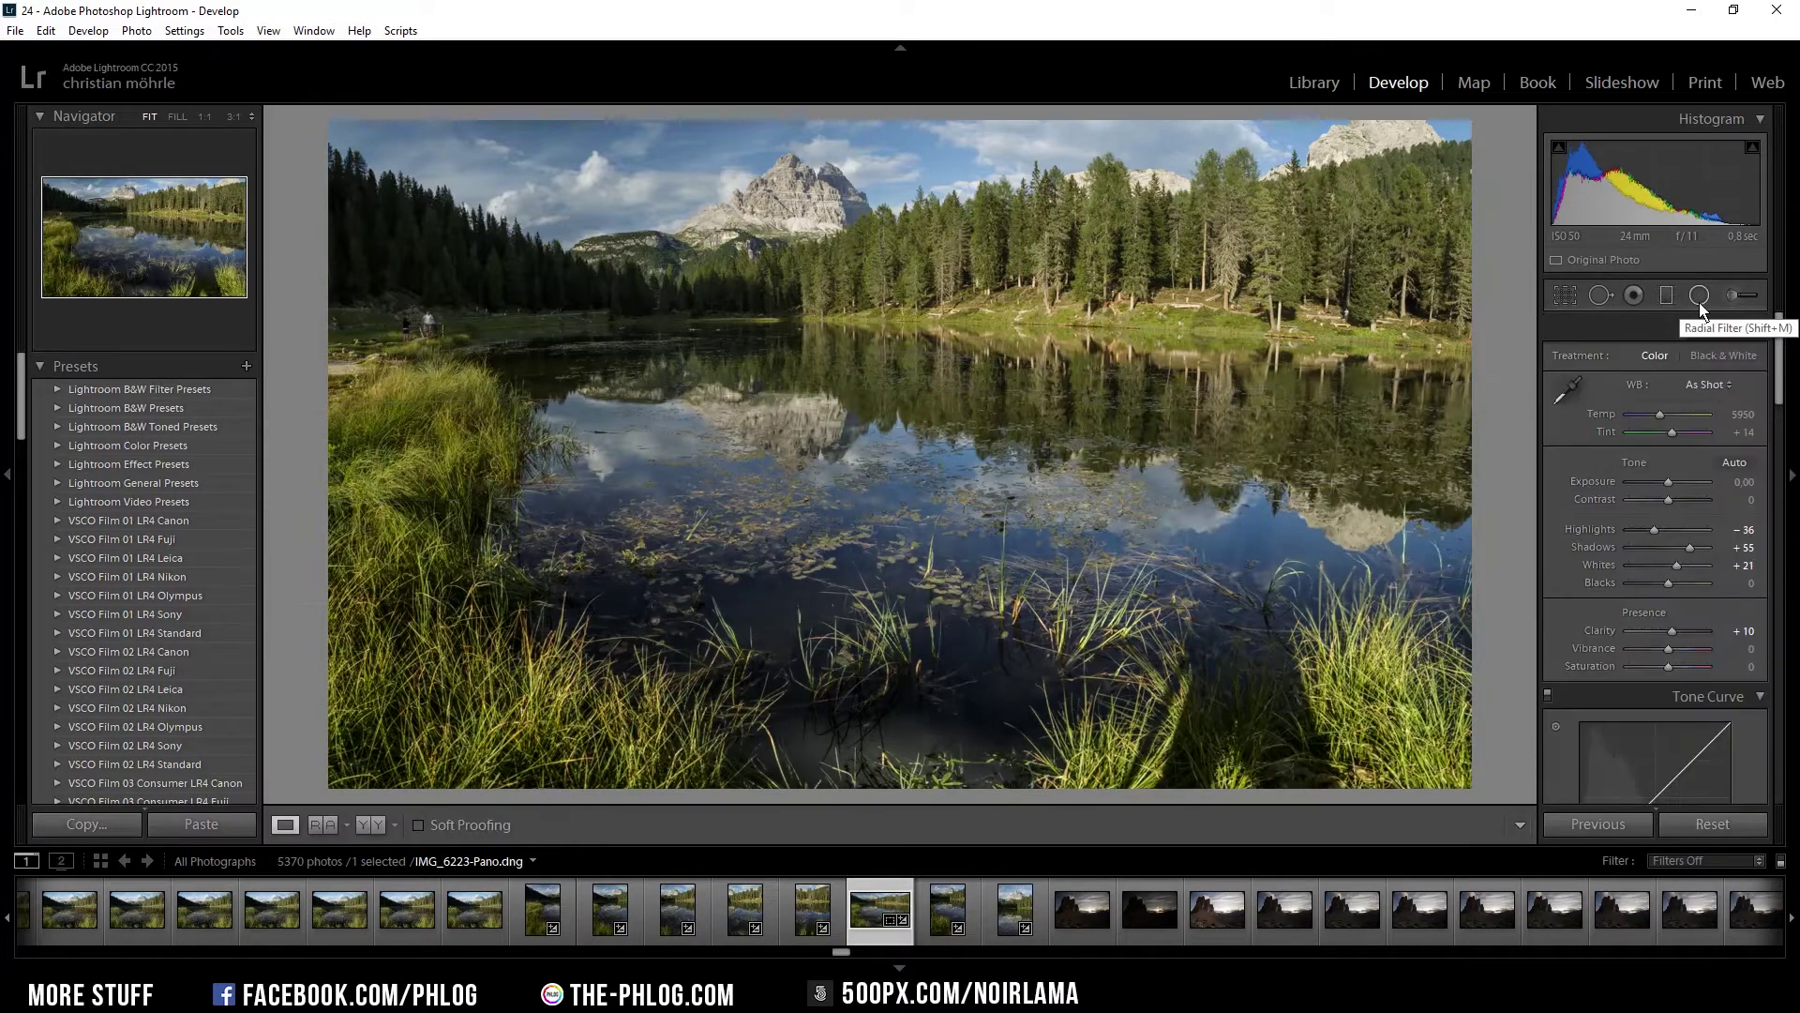
left_click(1699, 296)
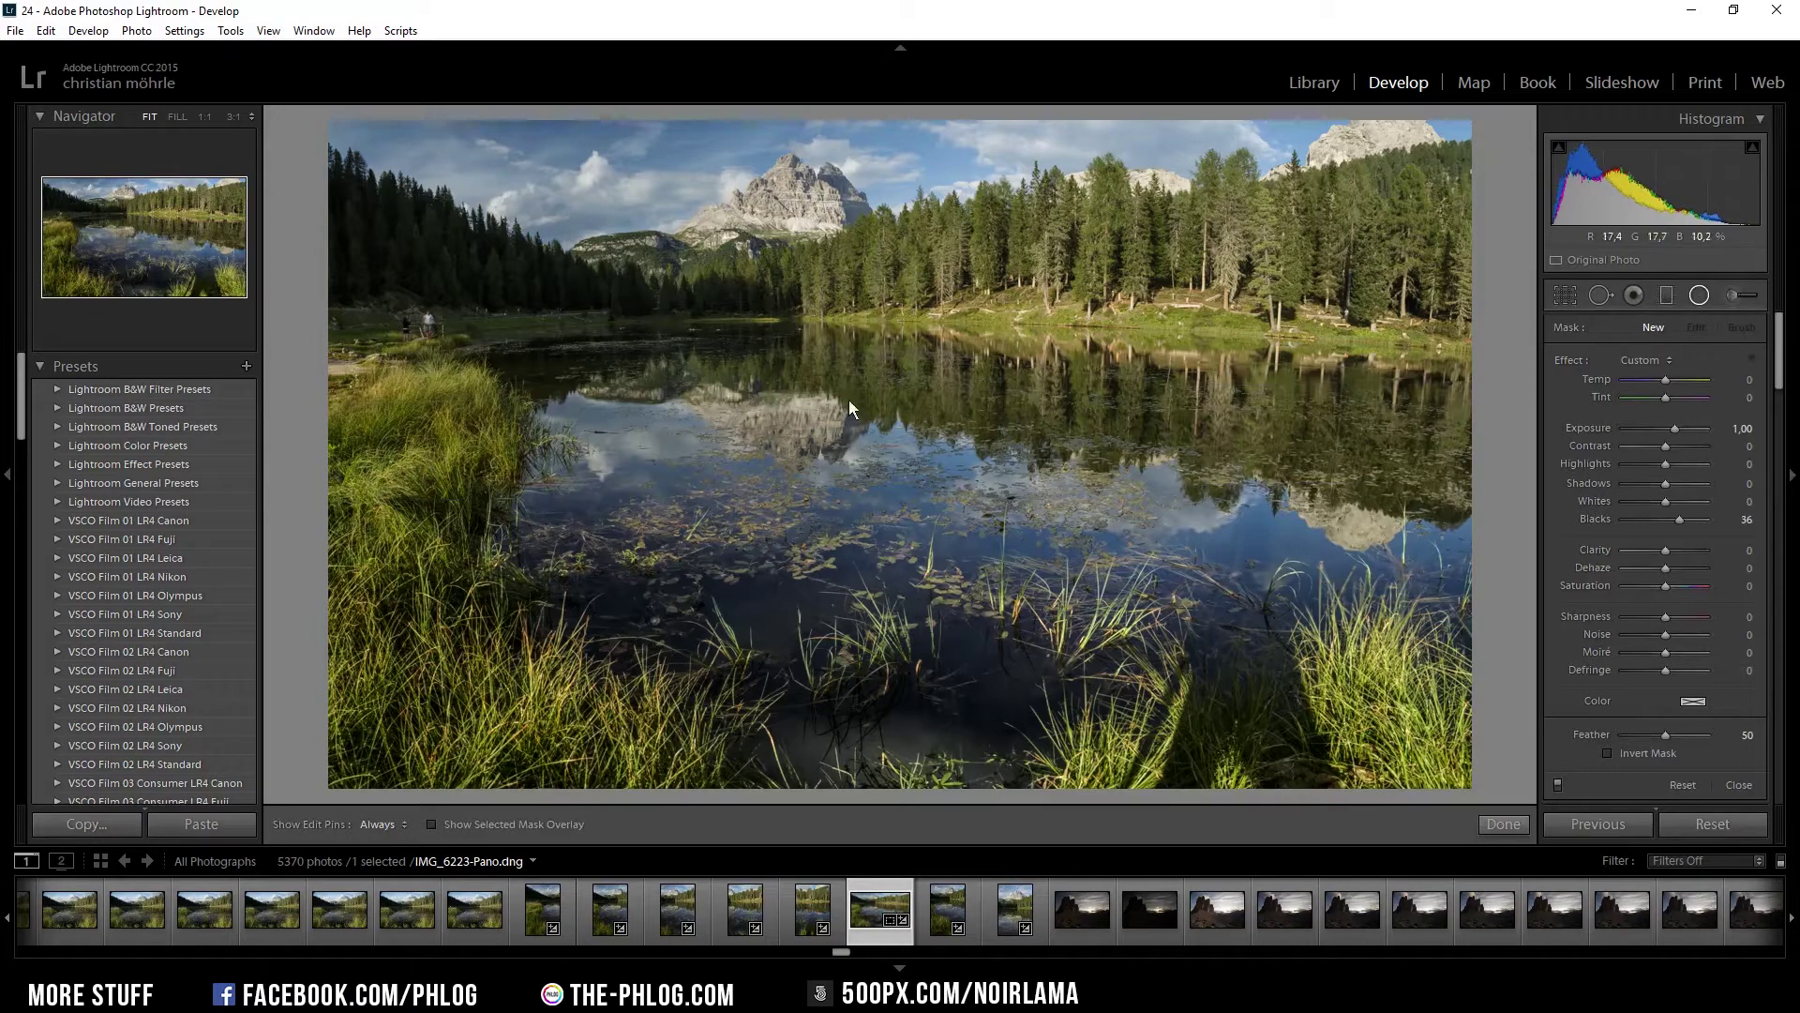
mouse_move(866, 459)
left_mouse_down()
mouse_move(1038, 536)
mouse_move(1215, 568)
left_mouse_up()
left_click_drag(1665, 549, 1724, 555)
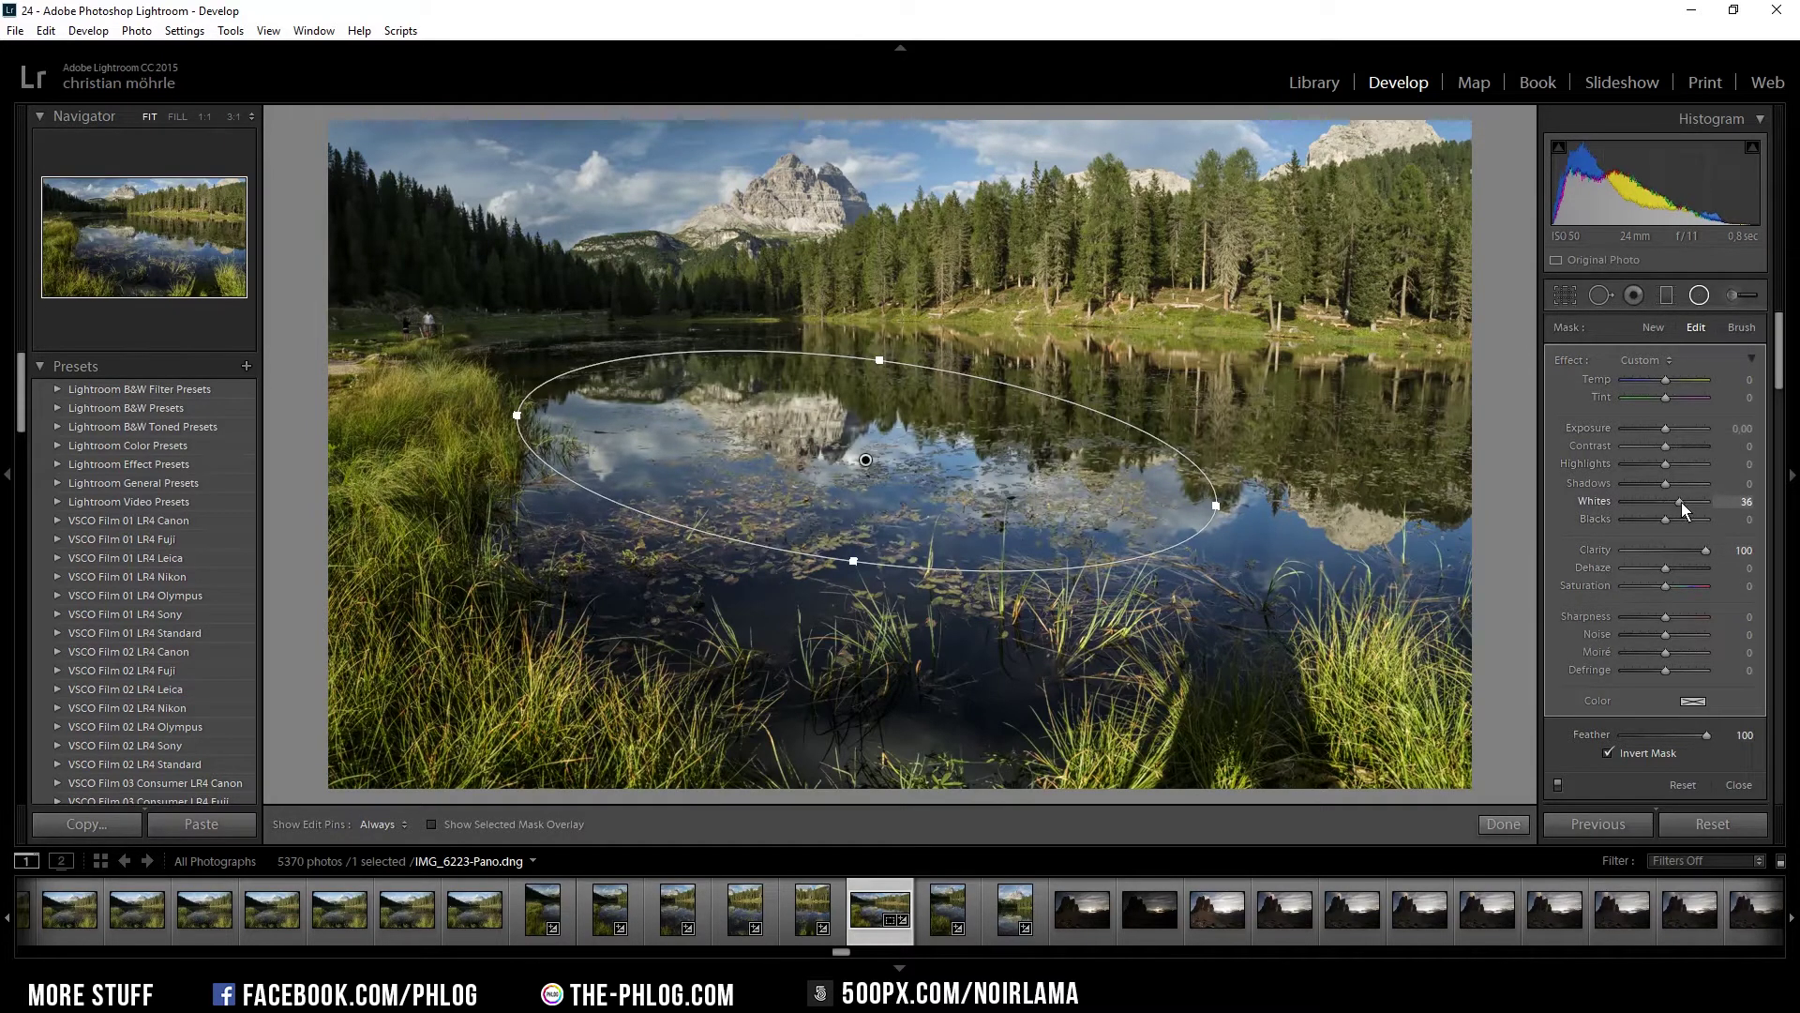
left_click(1699, 294)
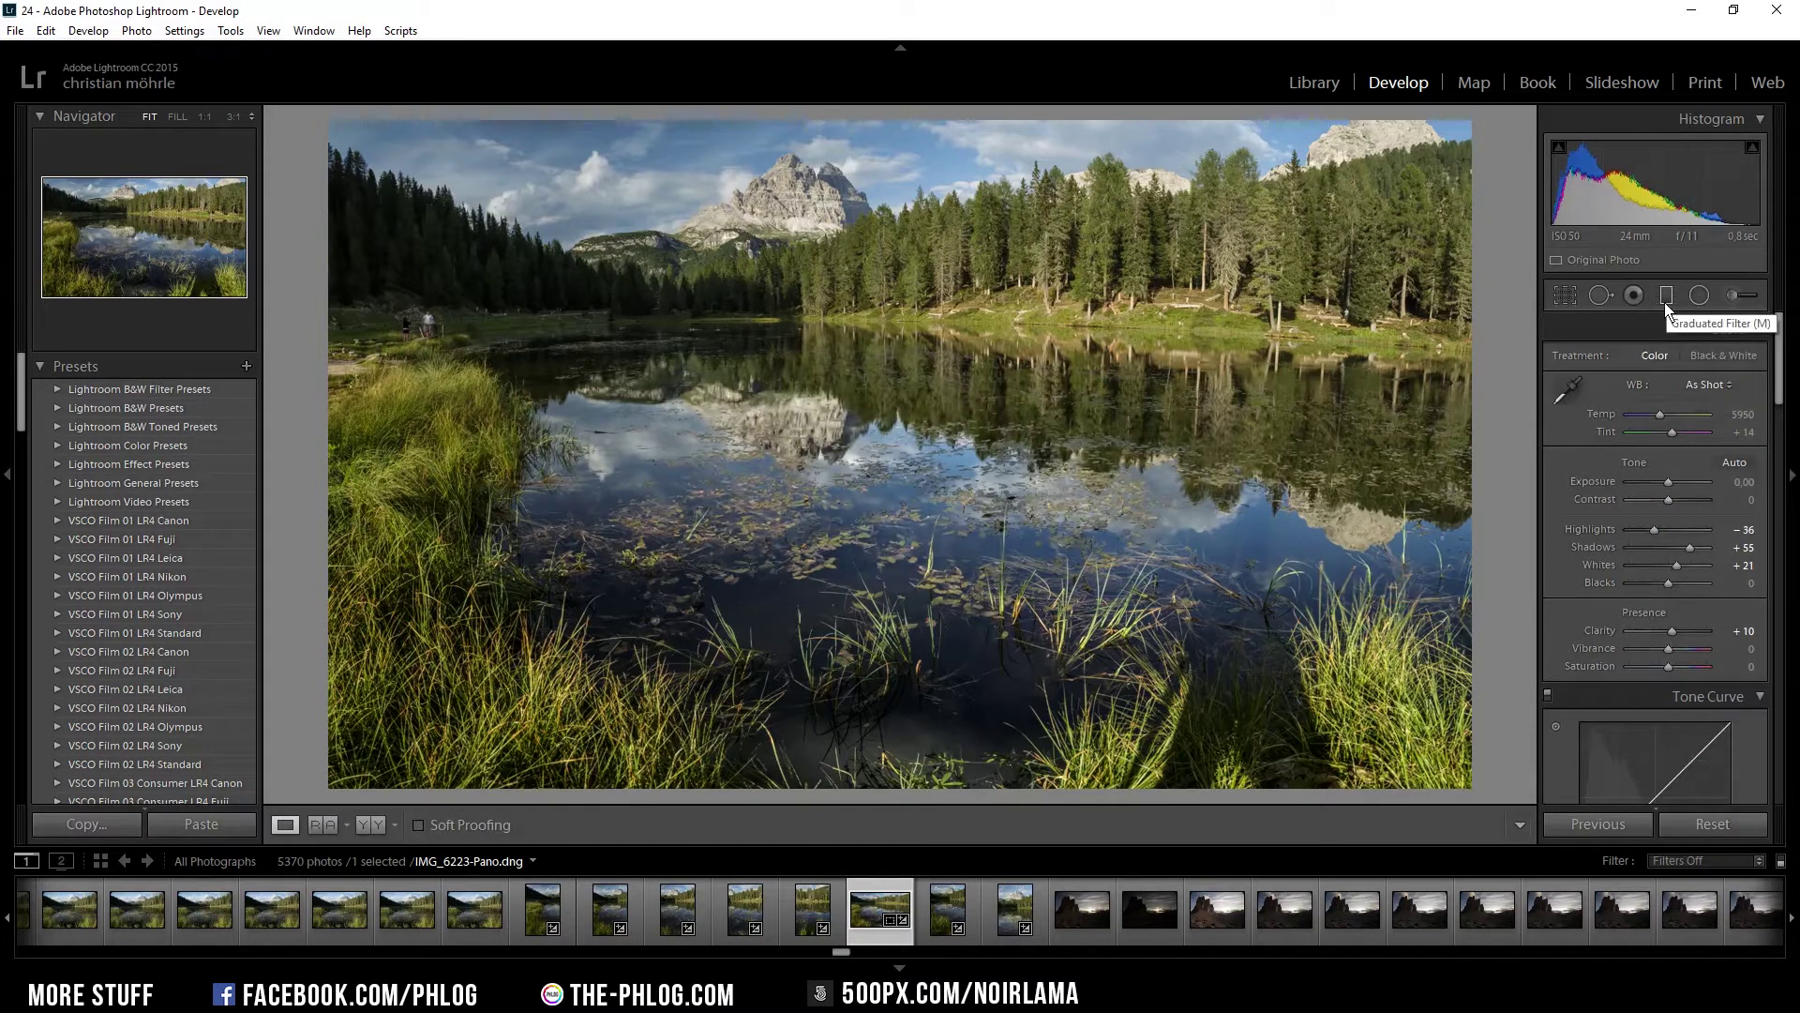
- Lay a graduated filter over the sky with Exposure and Blacks zeroed, Clarity 24, Whites 15
left_click(1667, 297)
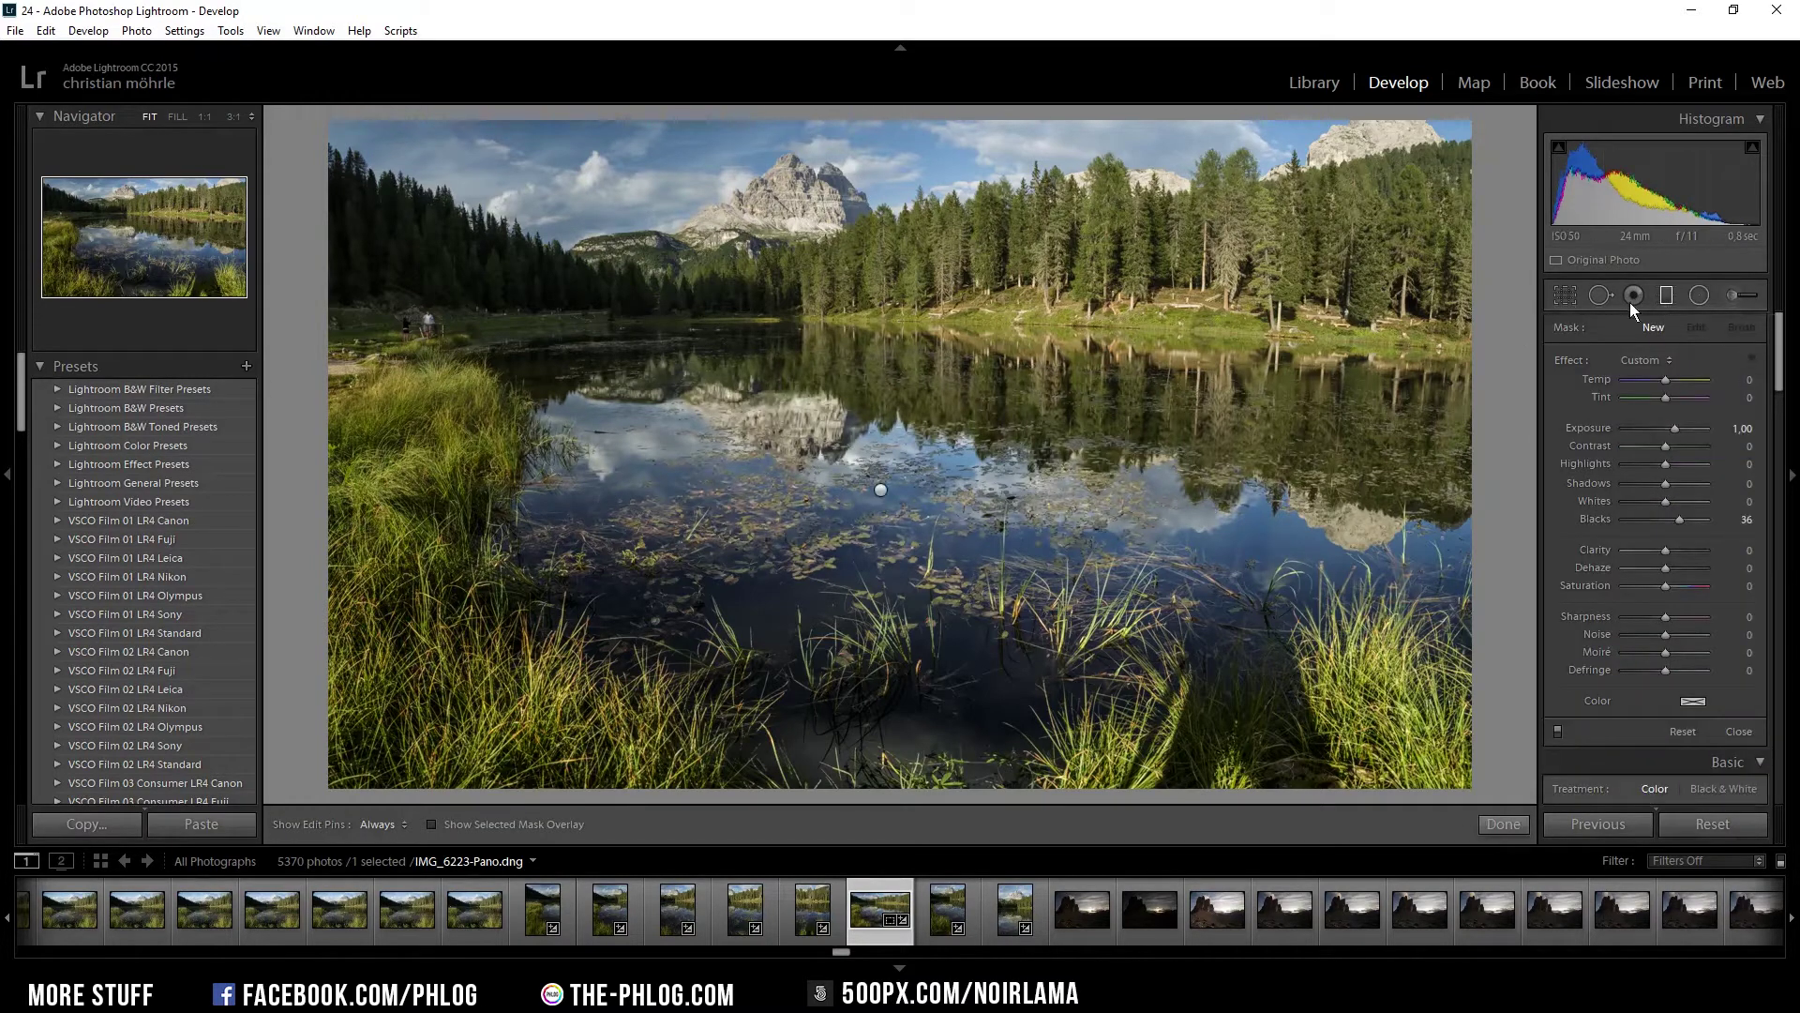
left_click_drag(797, 134, 797, 272)
double_click(1589, 428)
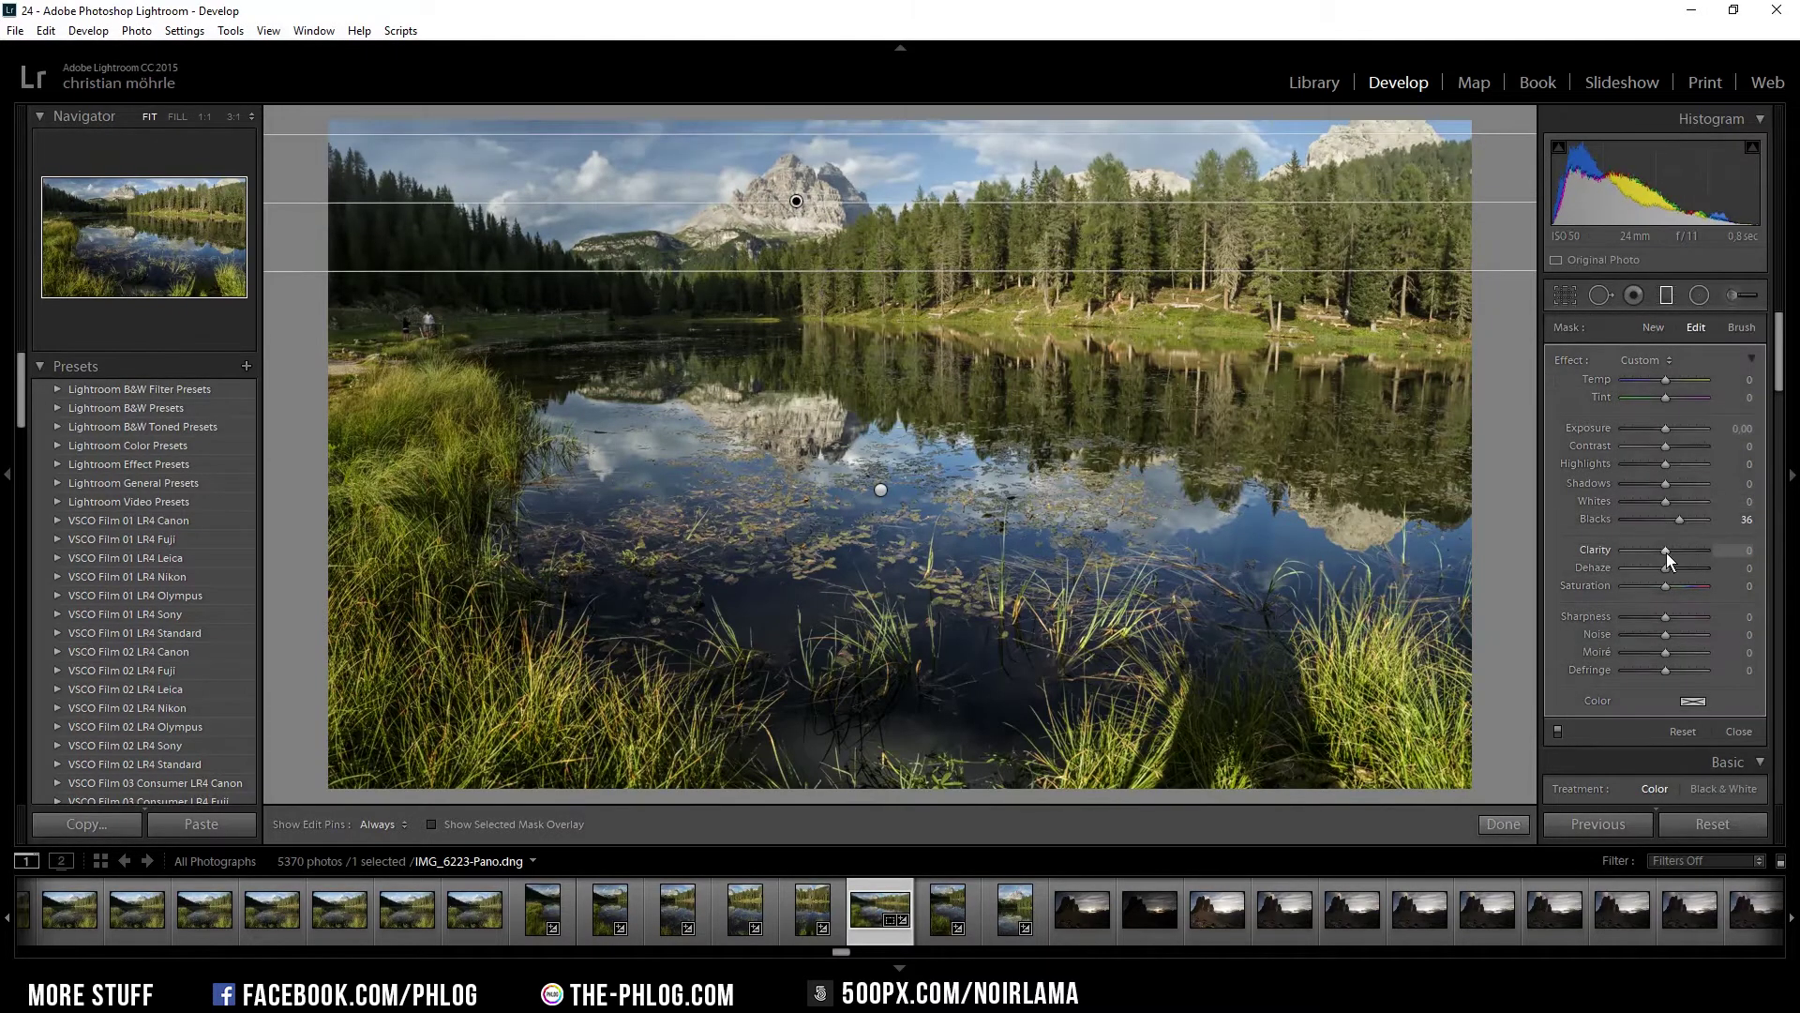
double_click(1680, 522)
left_click_drag(1667, 550, 1692, 549)
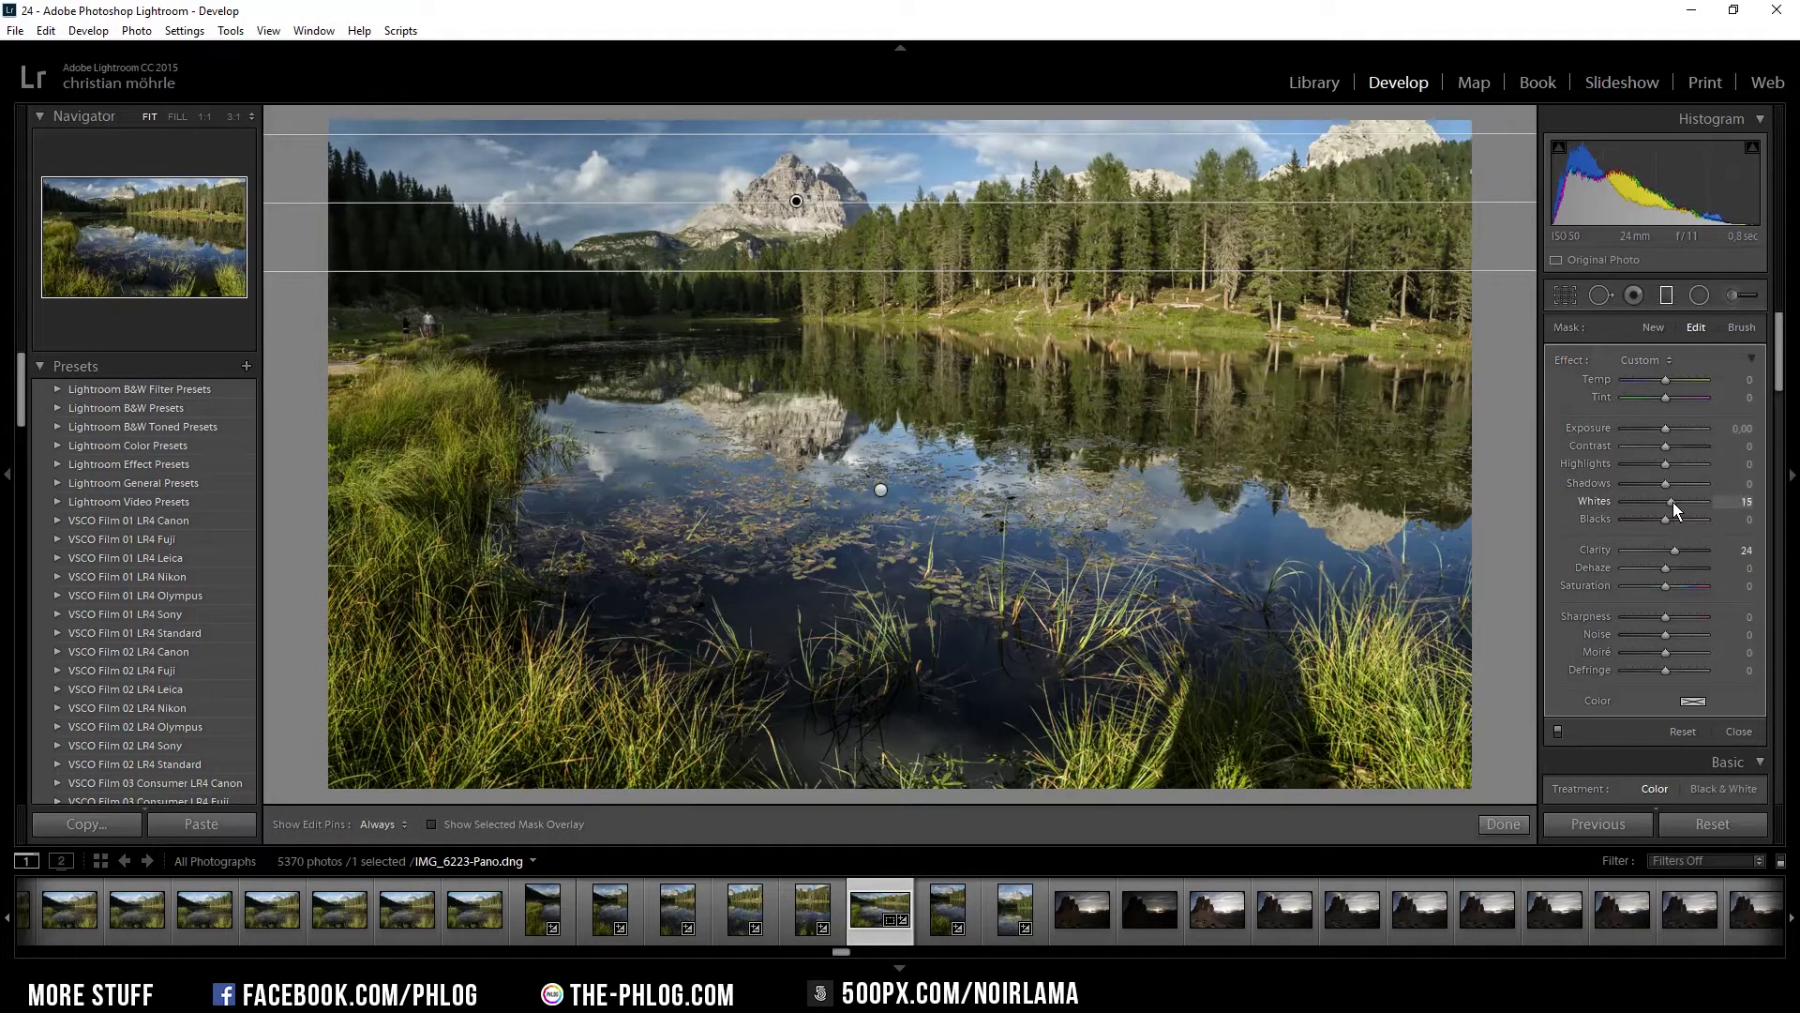
key("m")
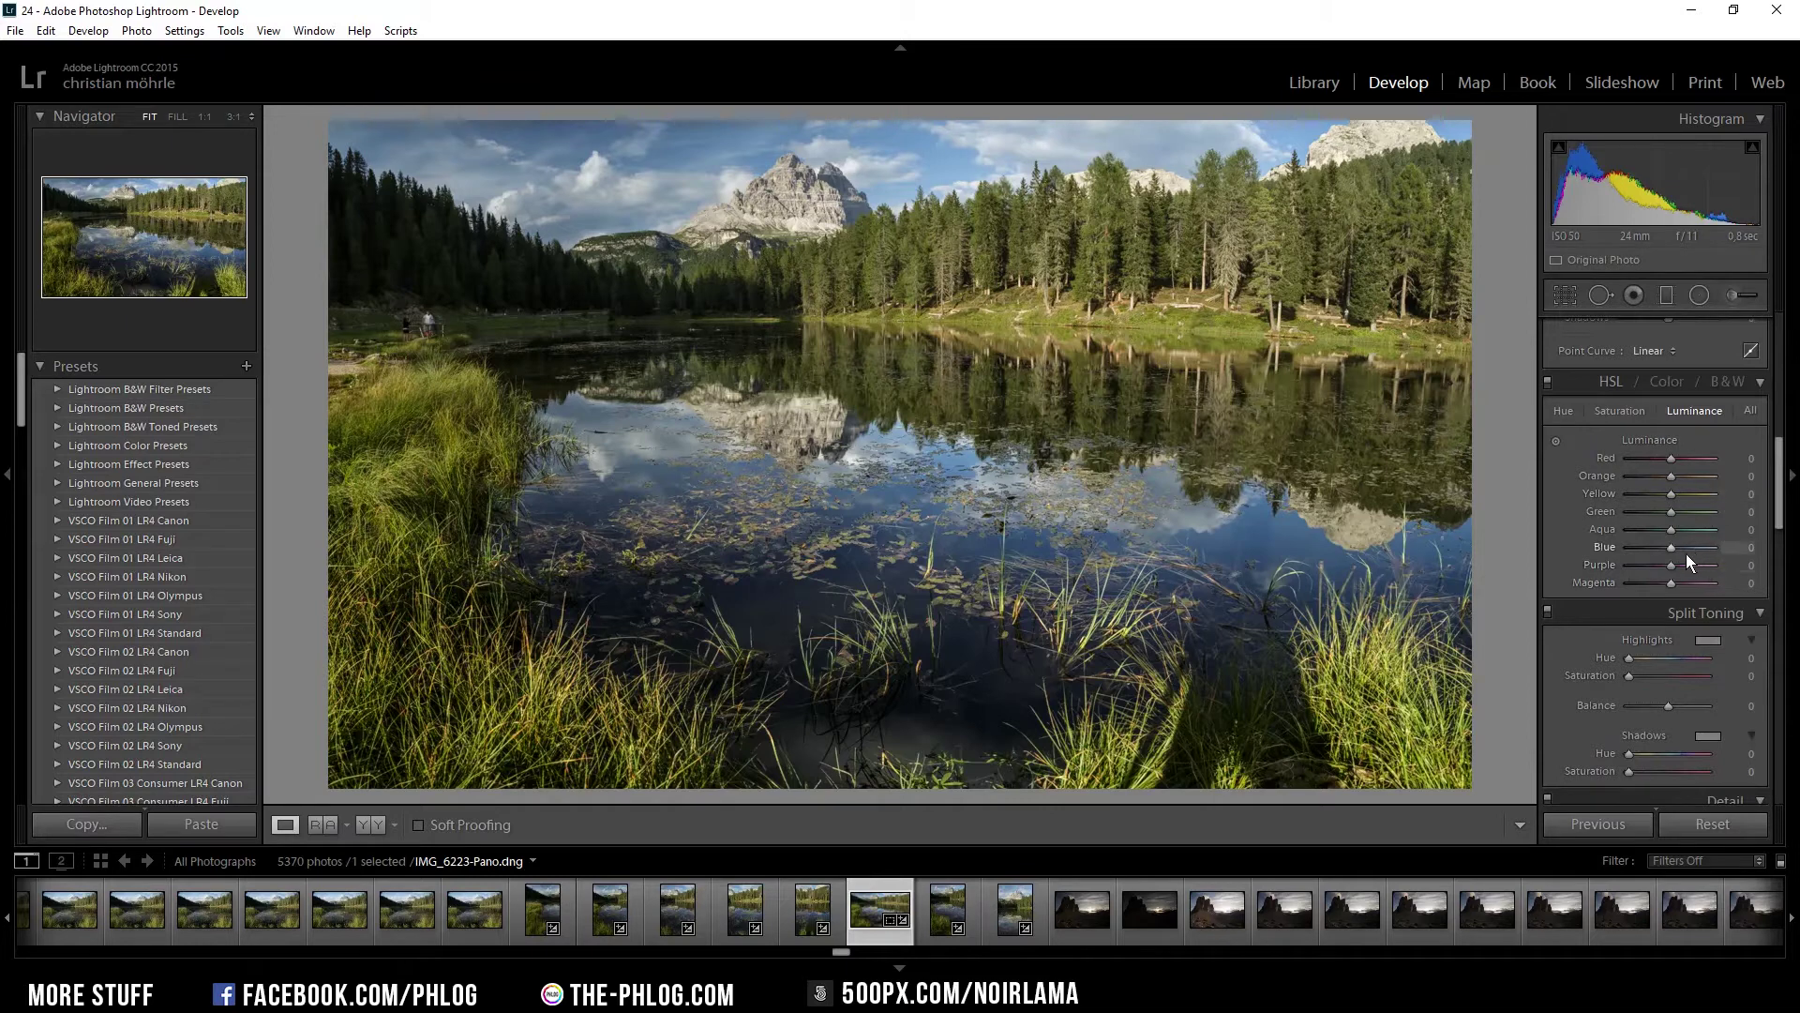
- In HSL, darken and desaturate the blues and boost yellow saturation
left_click_drag(1673, 548, 1662, 546)
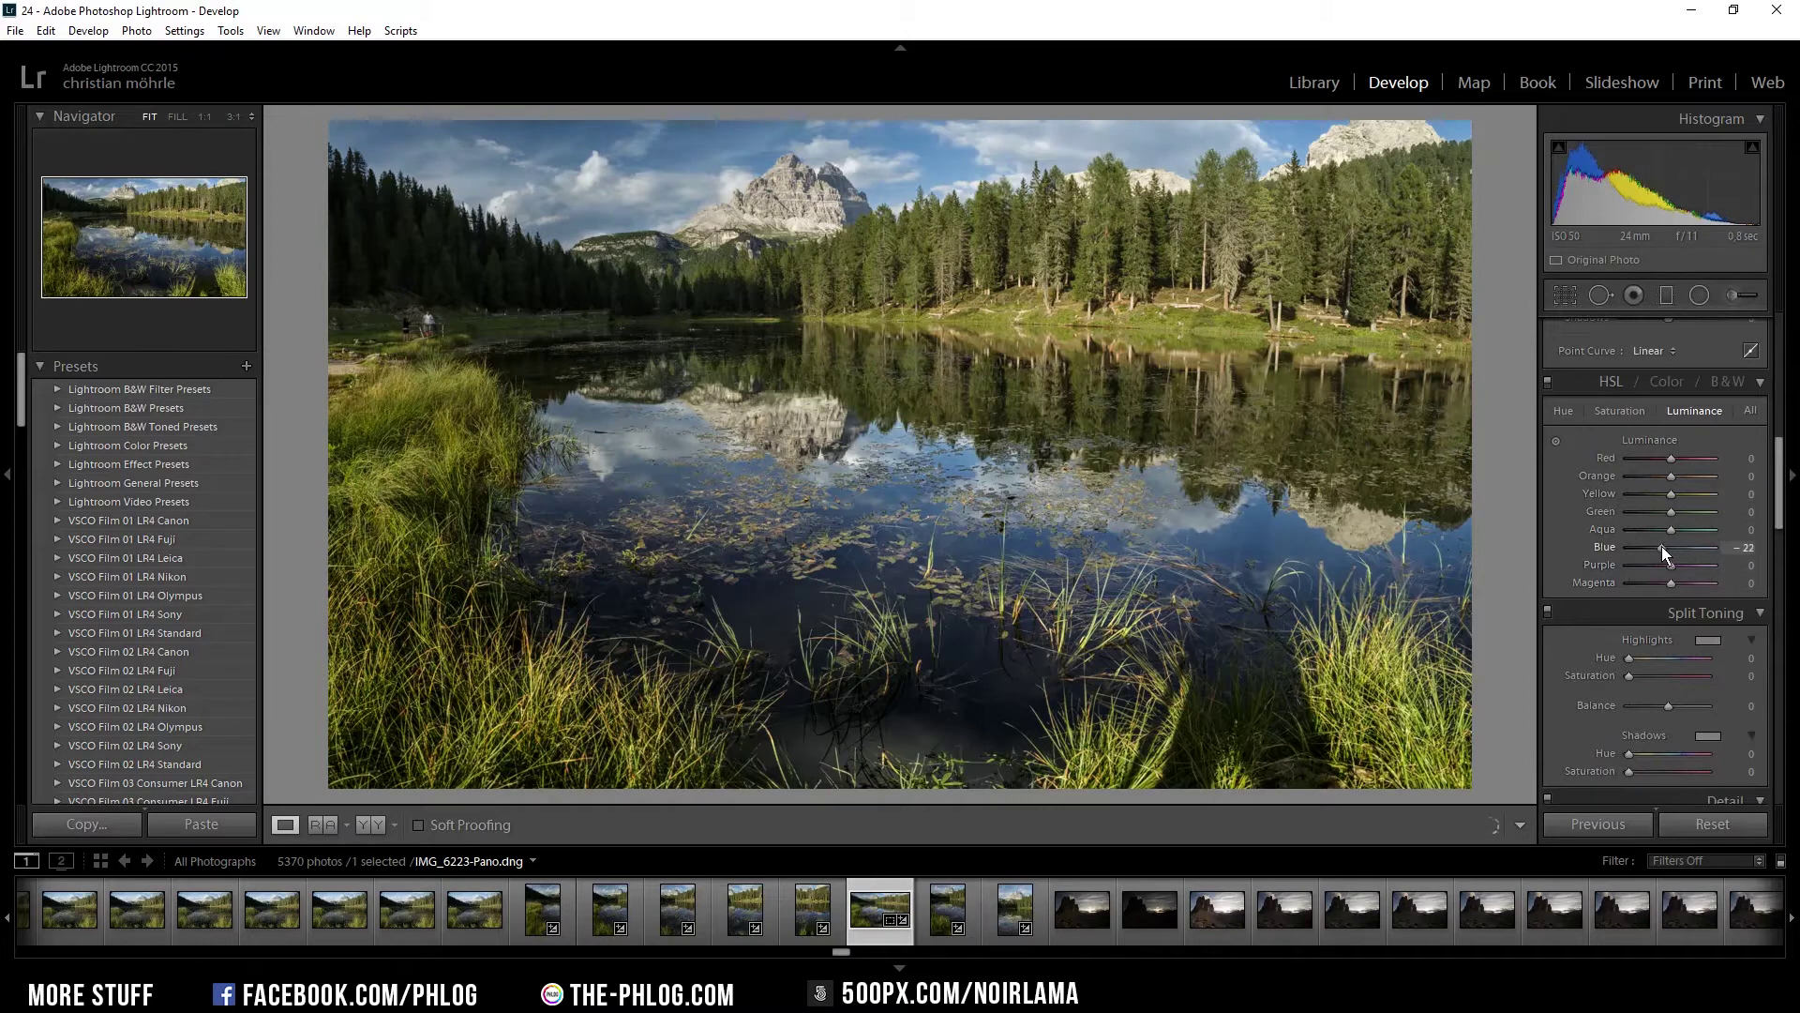
key("ctrl+alt+4")
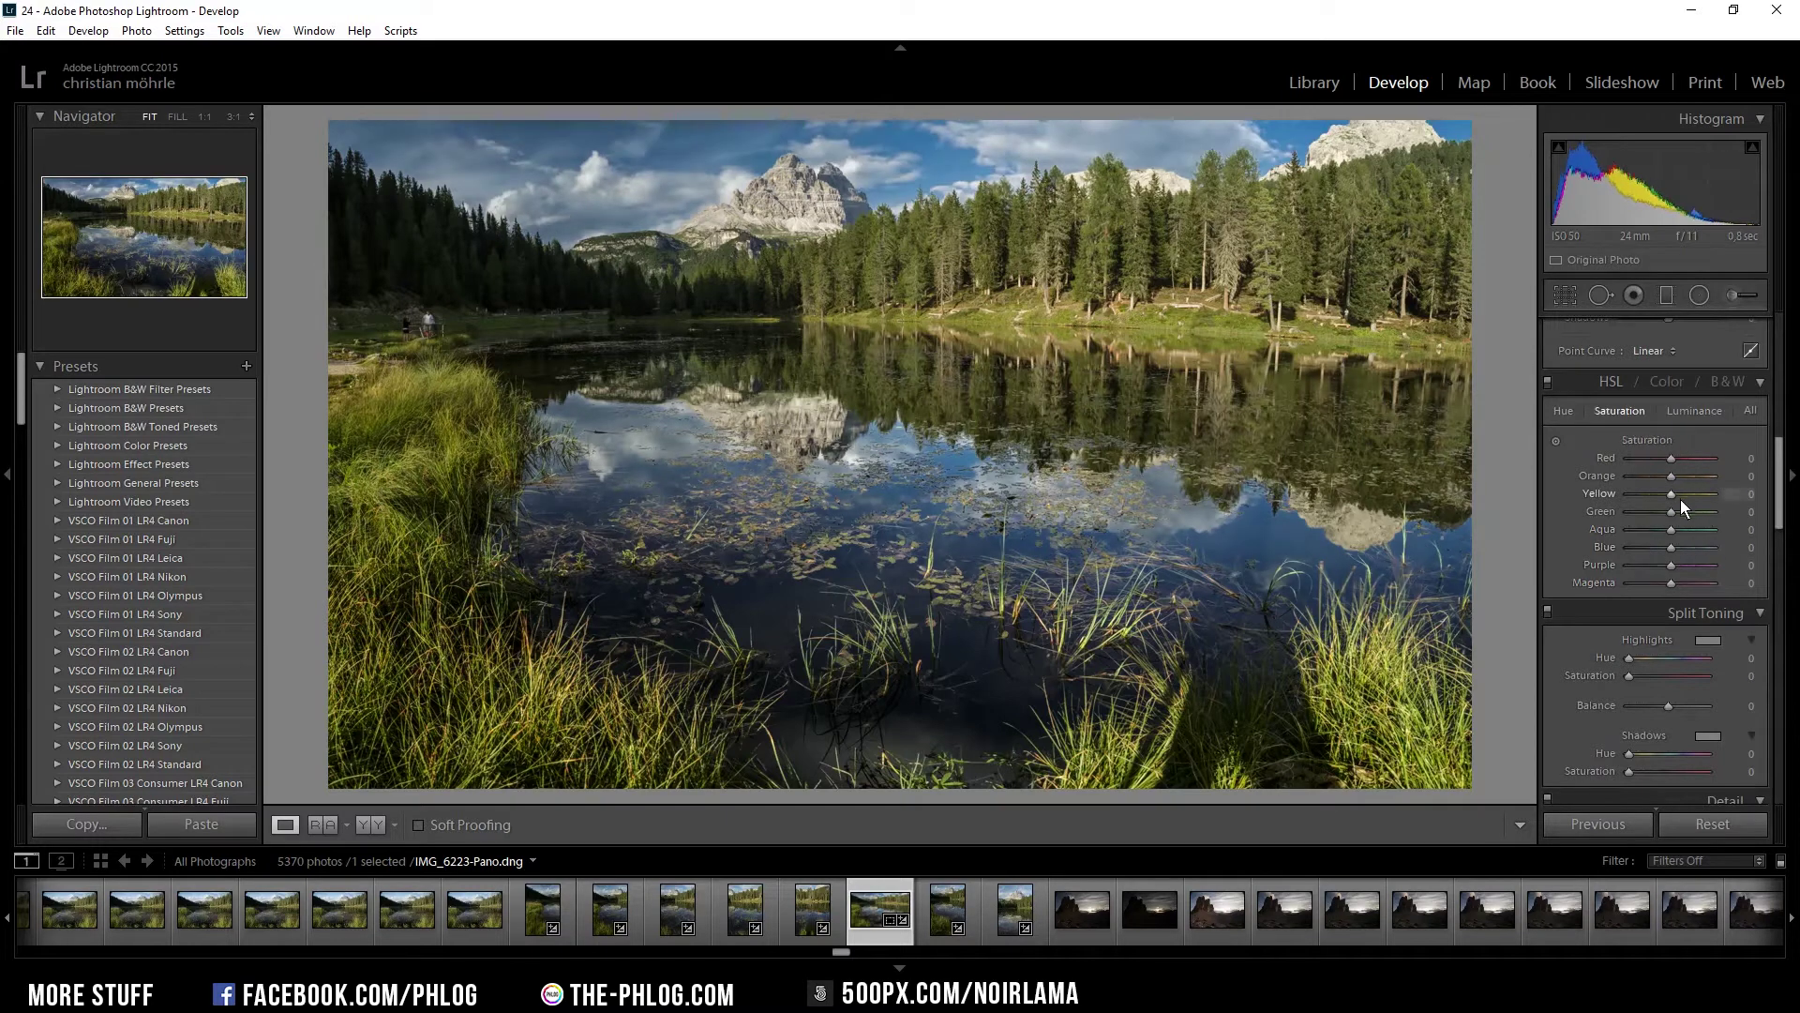
left_click_drag(1670, 494, 1679, 510)
left_click_drag(1669, 550, 1668, 549)
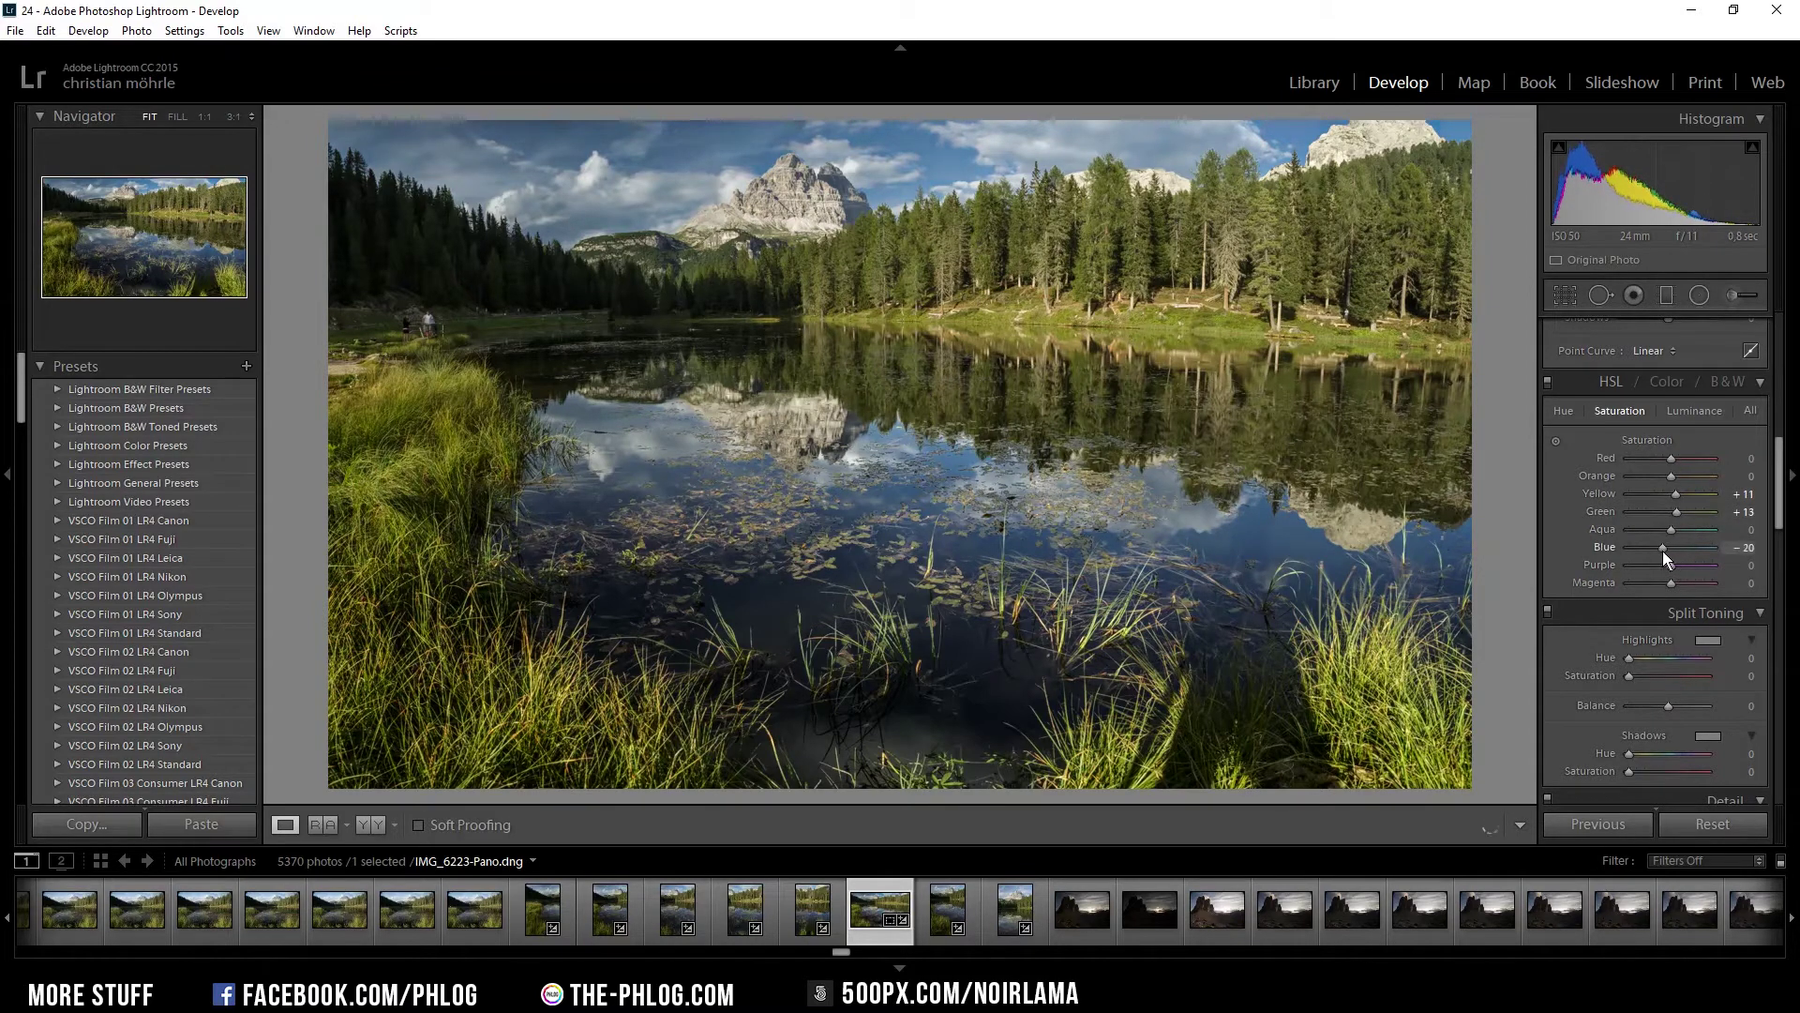
- Sharpen the panorama (Amount 98, Radius 0.5, Detail 63, Masking 51) and send it to Photoshop
scroll(1660, 550, "down", 3)
left_click_drag(1629, 403, 1678, 403)
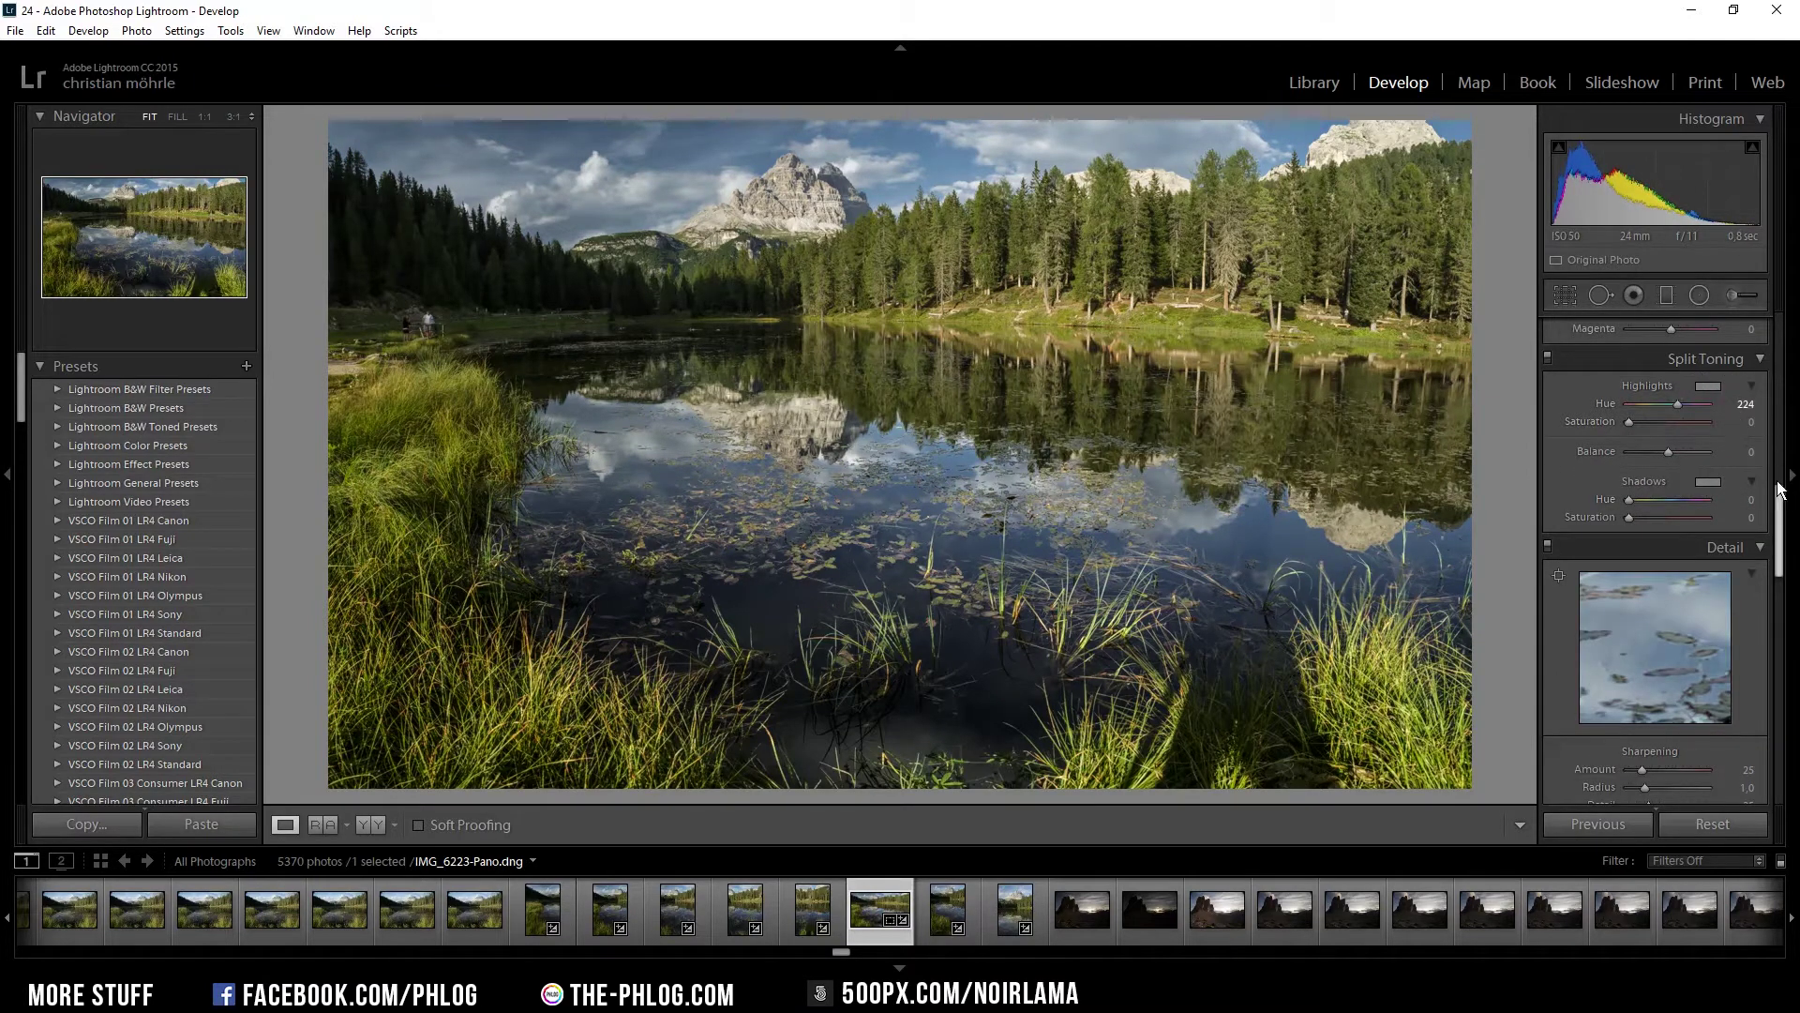
scroll(1782, 502, "down", 1)
scroll(1782, 502, "down", 4)
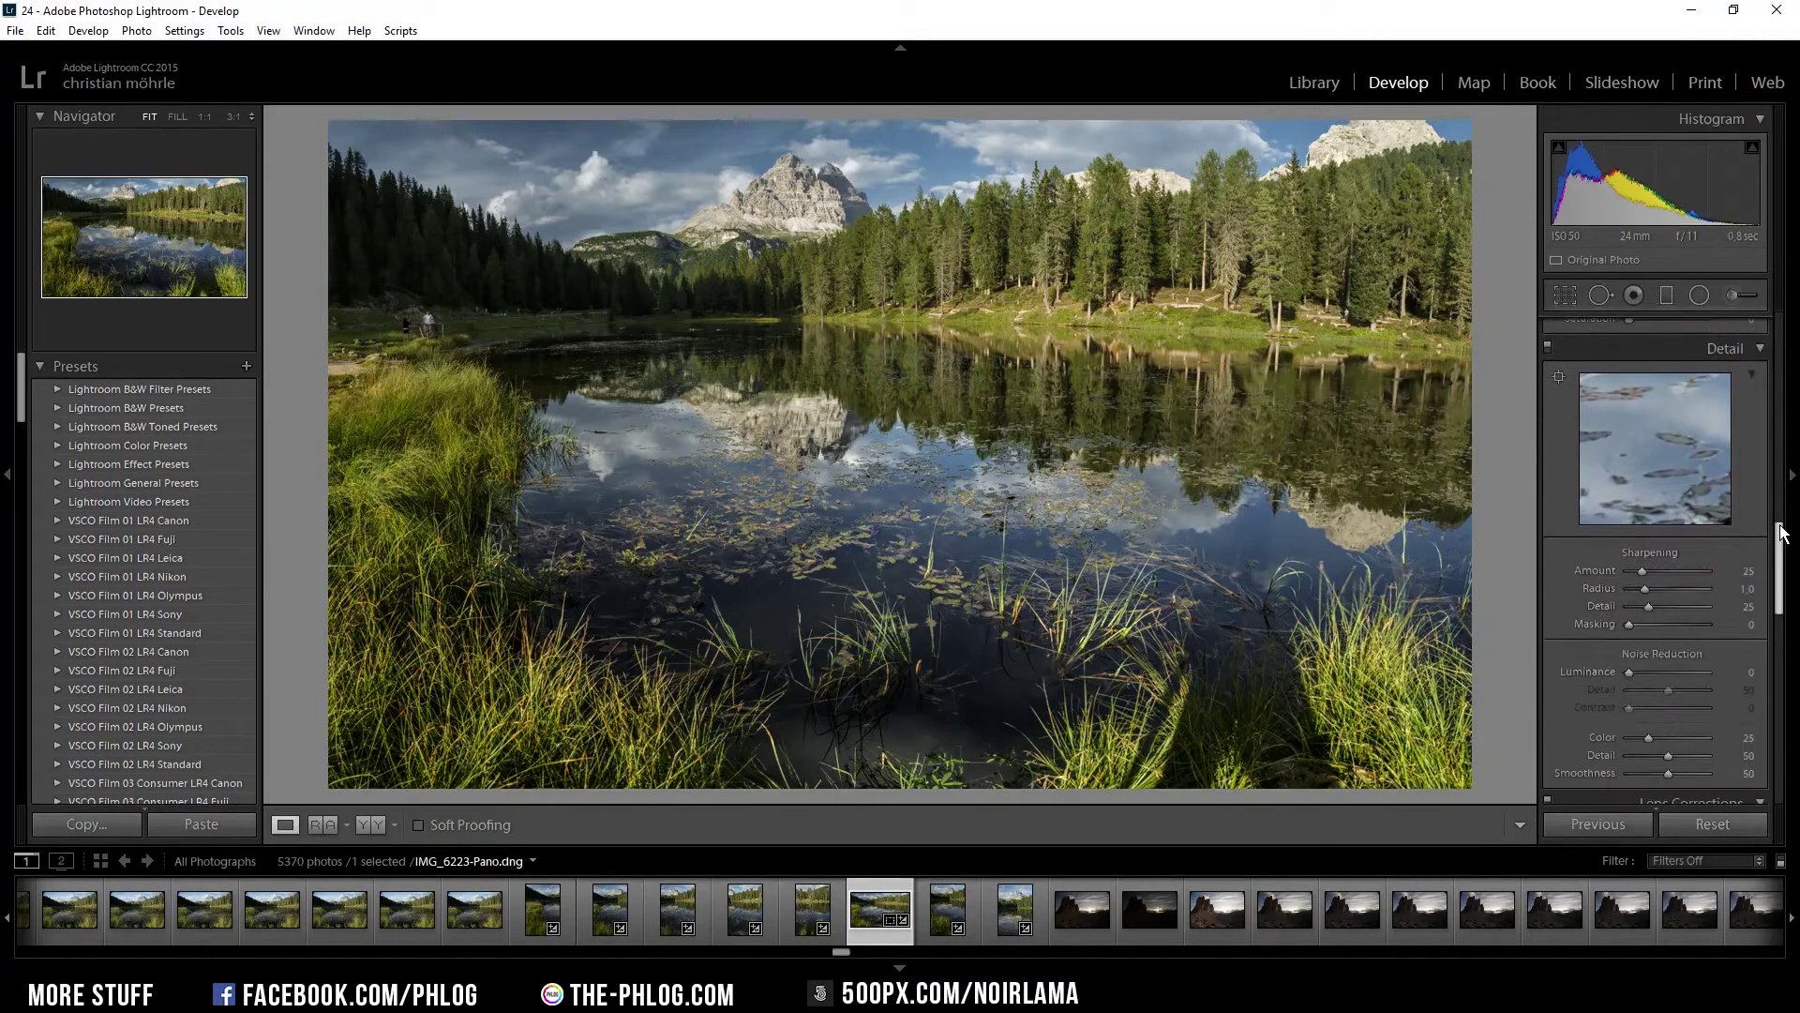
mouse_move(1645, 570)
left_mouse_down()
mouse_move(1682, 571)
mouse_move(1629, 588)
left_mouse_up()
mouse_move(1648, 605)
left_mouse_down()
mouse_move(1674, 605)
mouse_move(1669, 623)
left_mouse_up()
scroll(1669, 623, "up", 5)
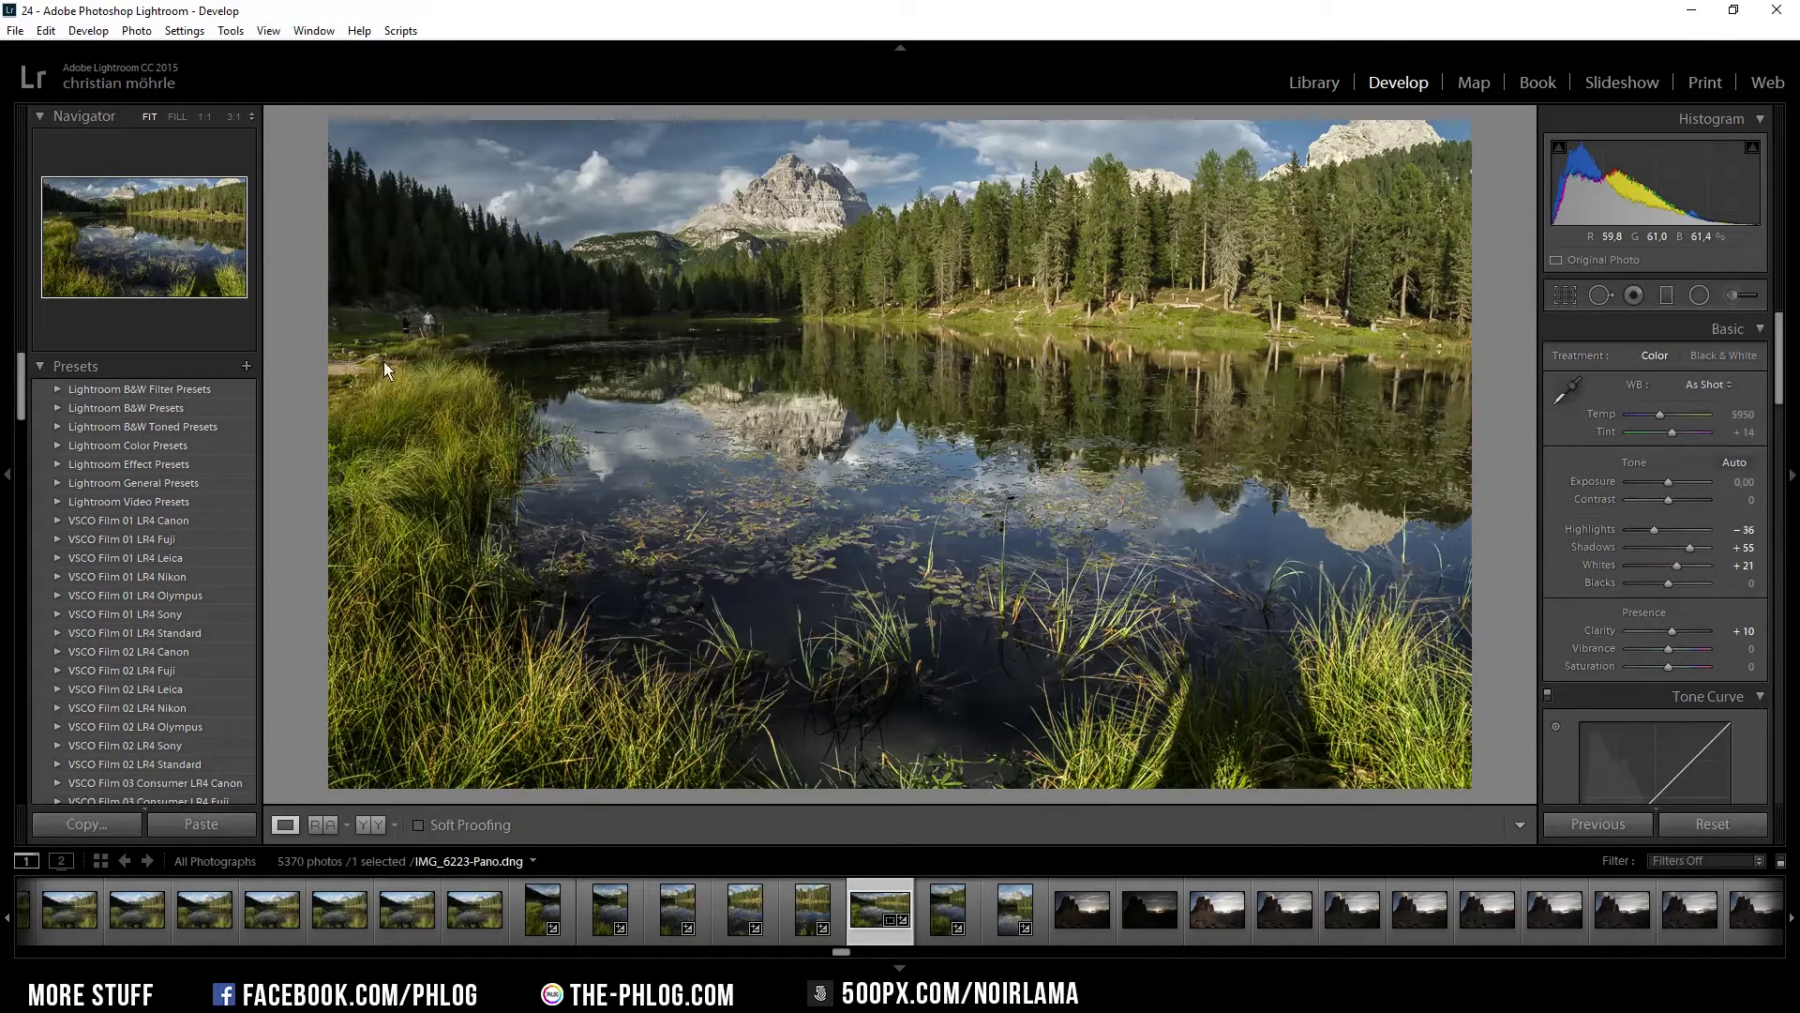
left_click(13, 31)
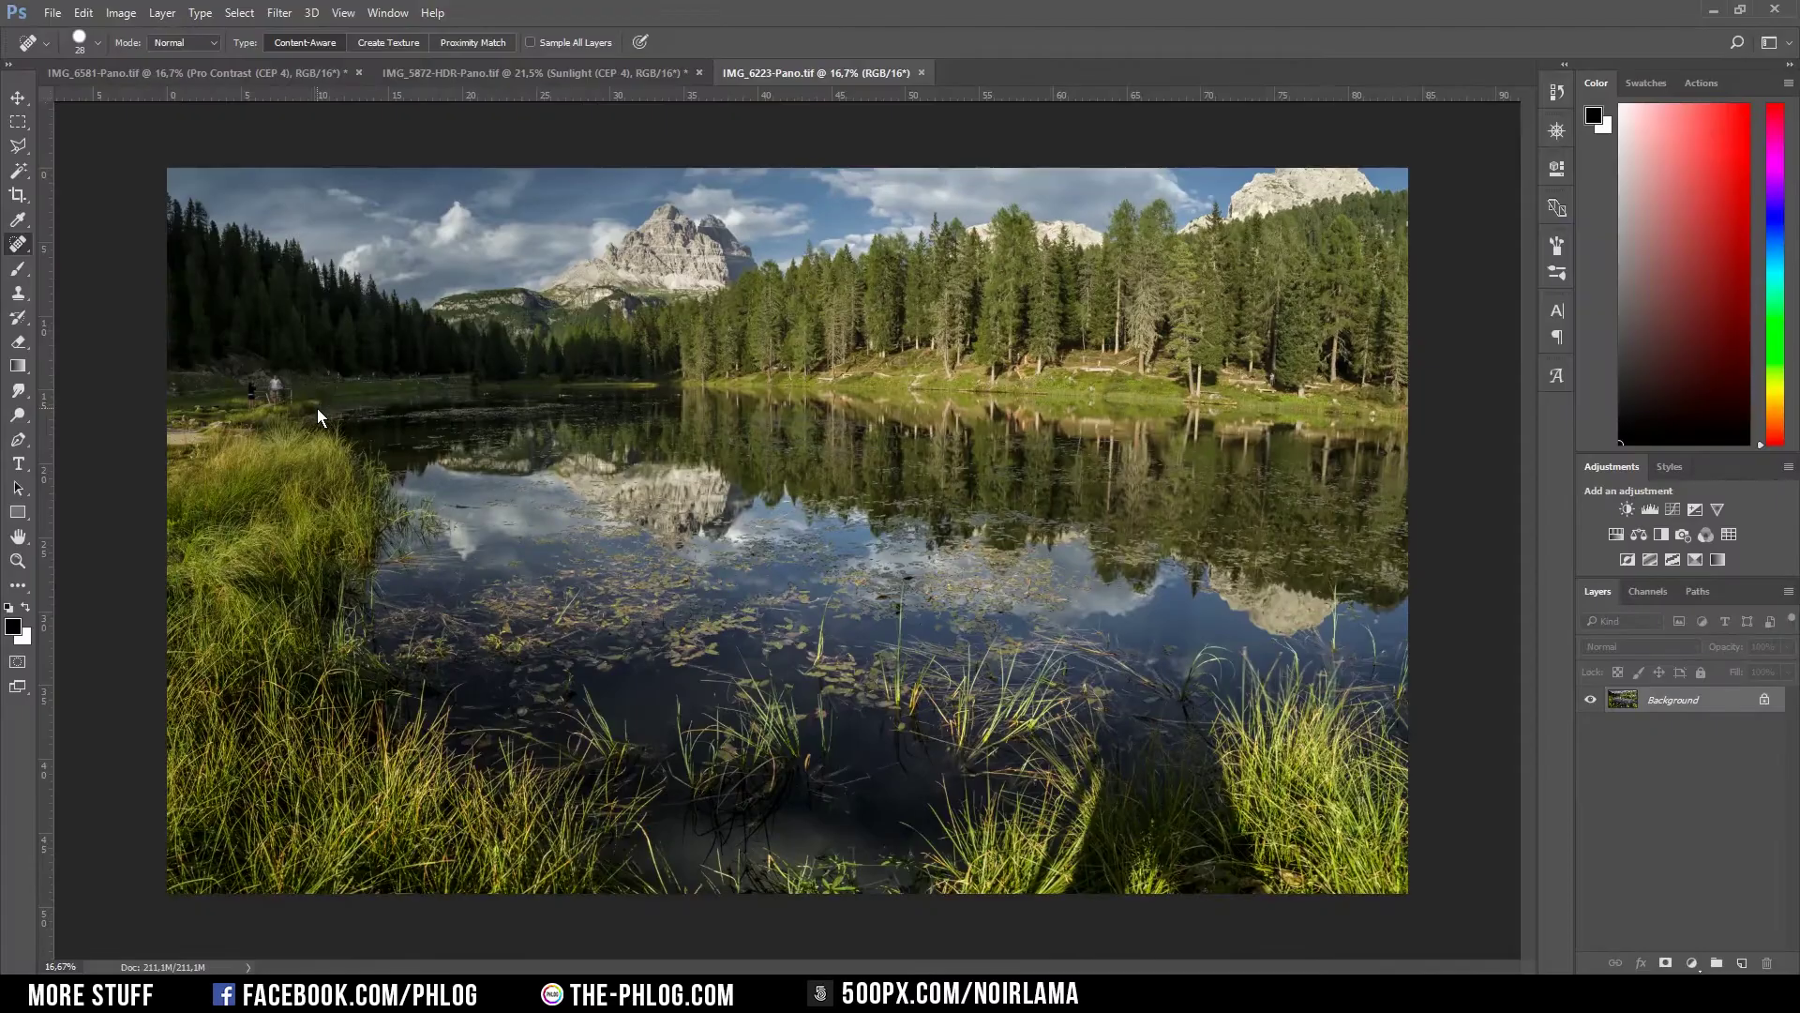
- Duplicate the Background onto a new retouching layer
scroll(289, 408, "up", 5)
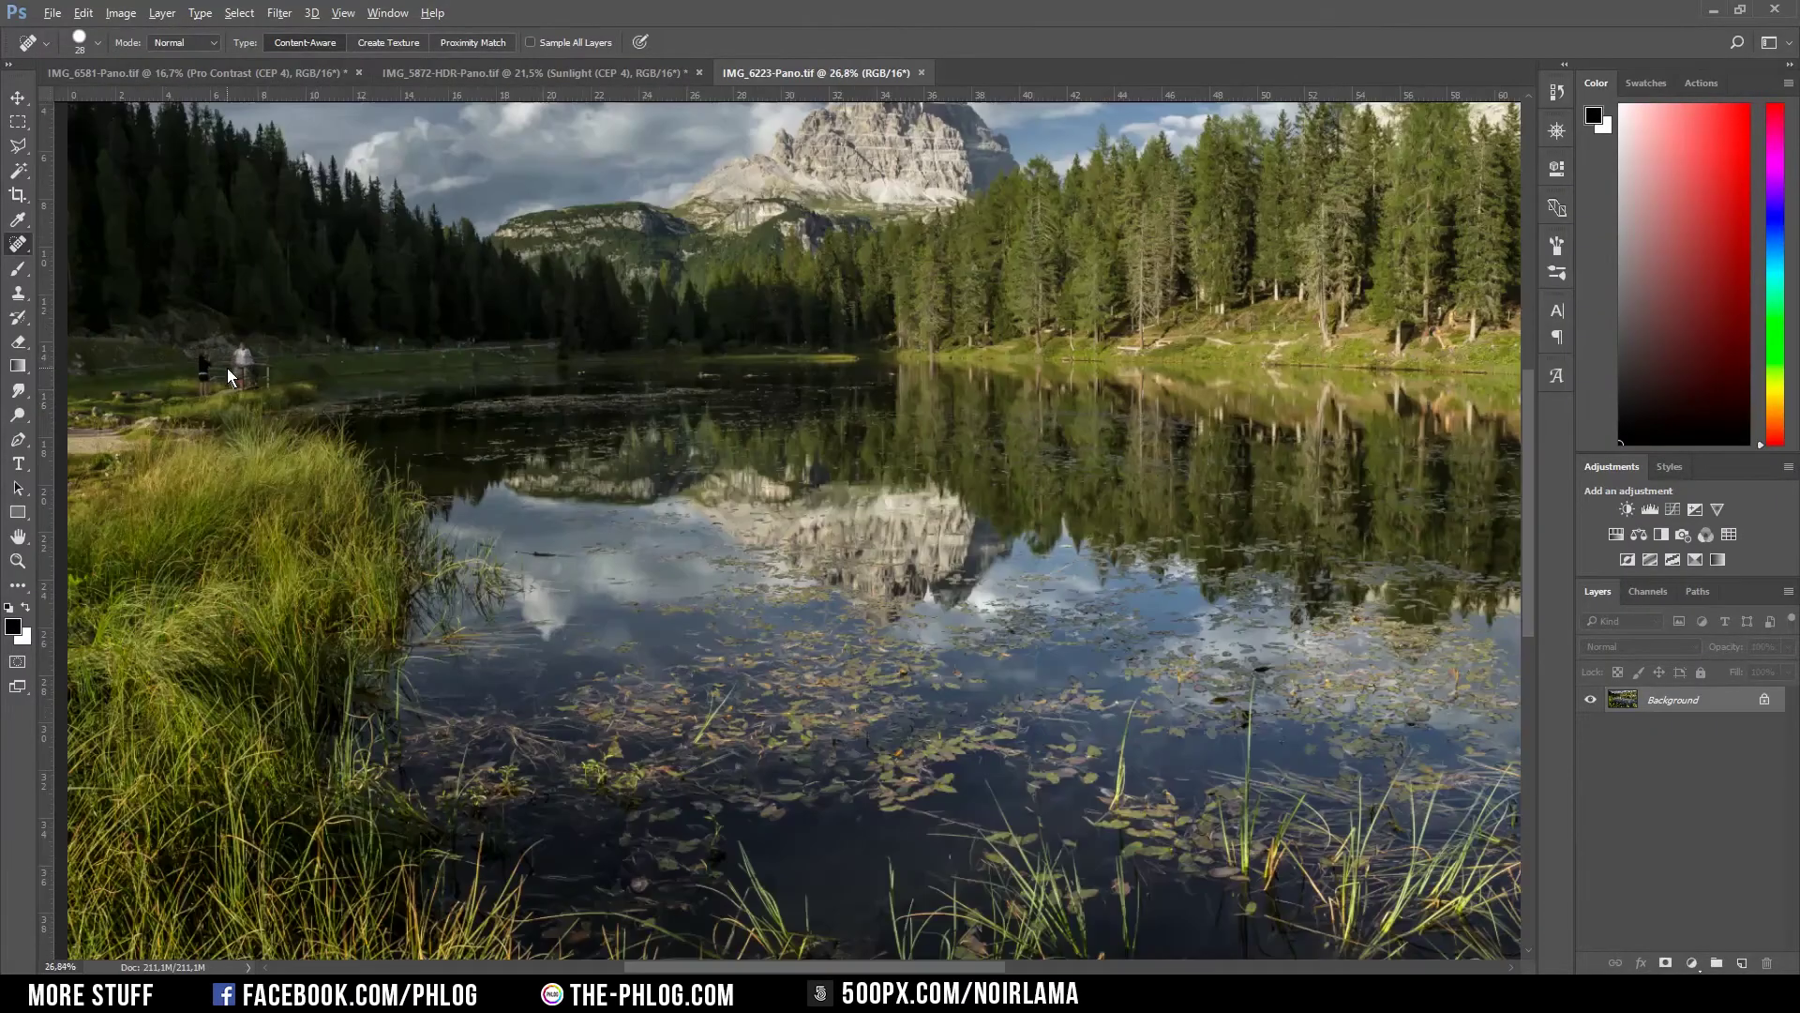
scroll(182, 354, "up", 3)
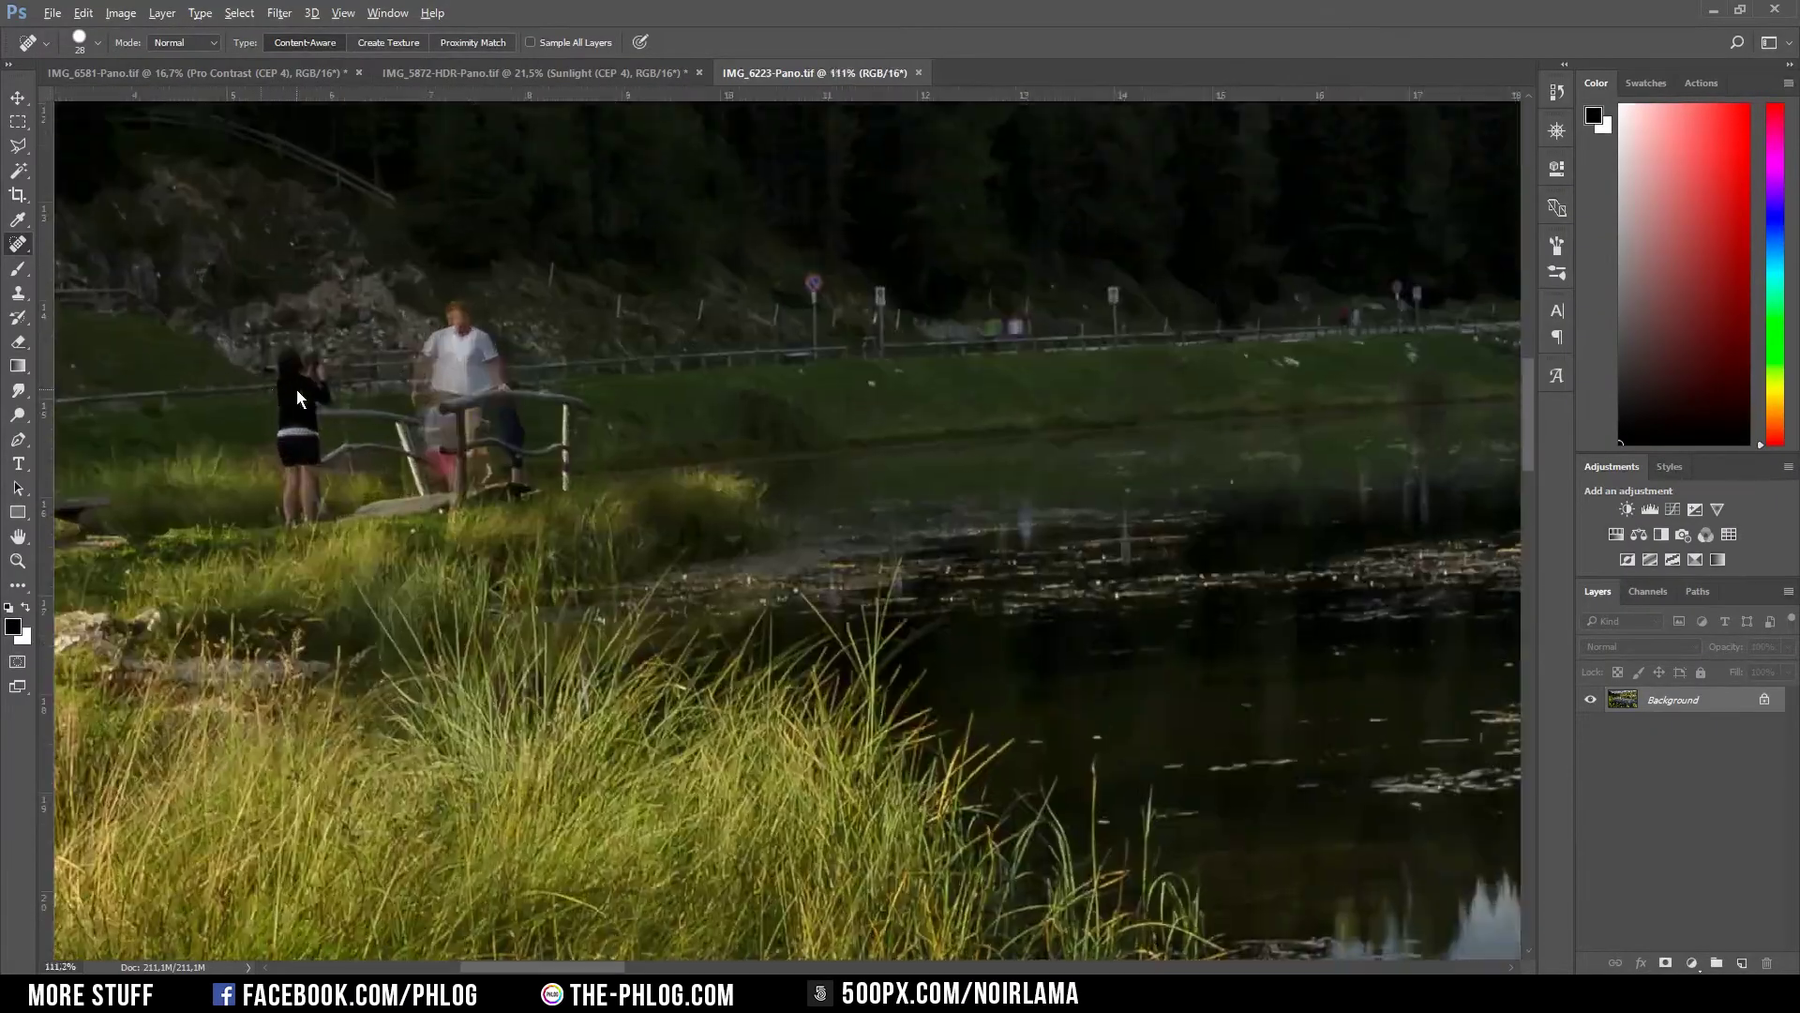
scroll(234, 389, "down", 2)
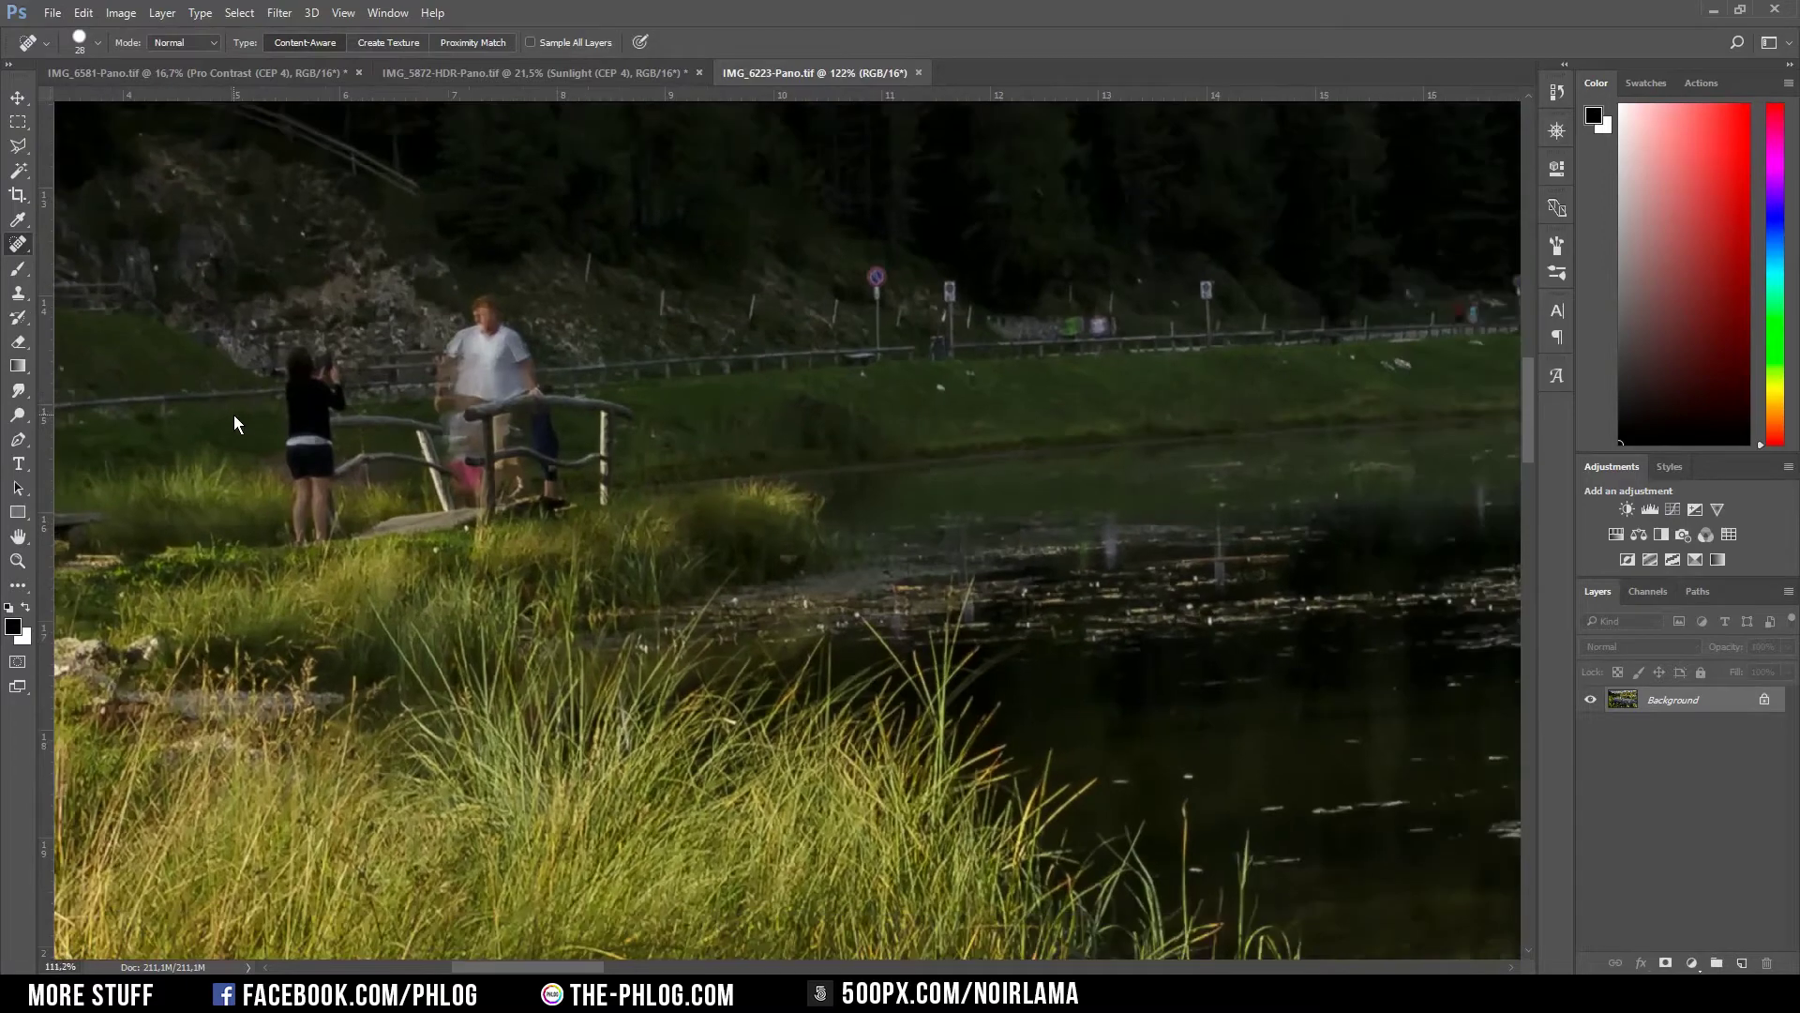
scroll(189, 379, "up", 3)
key("ctrl+j")
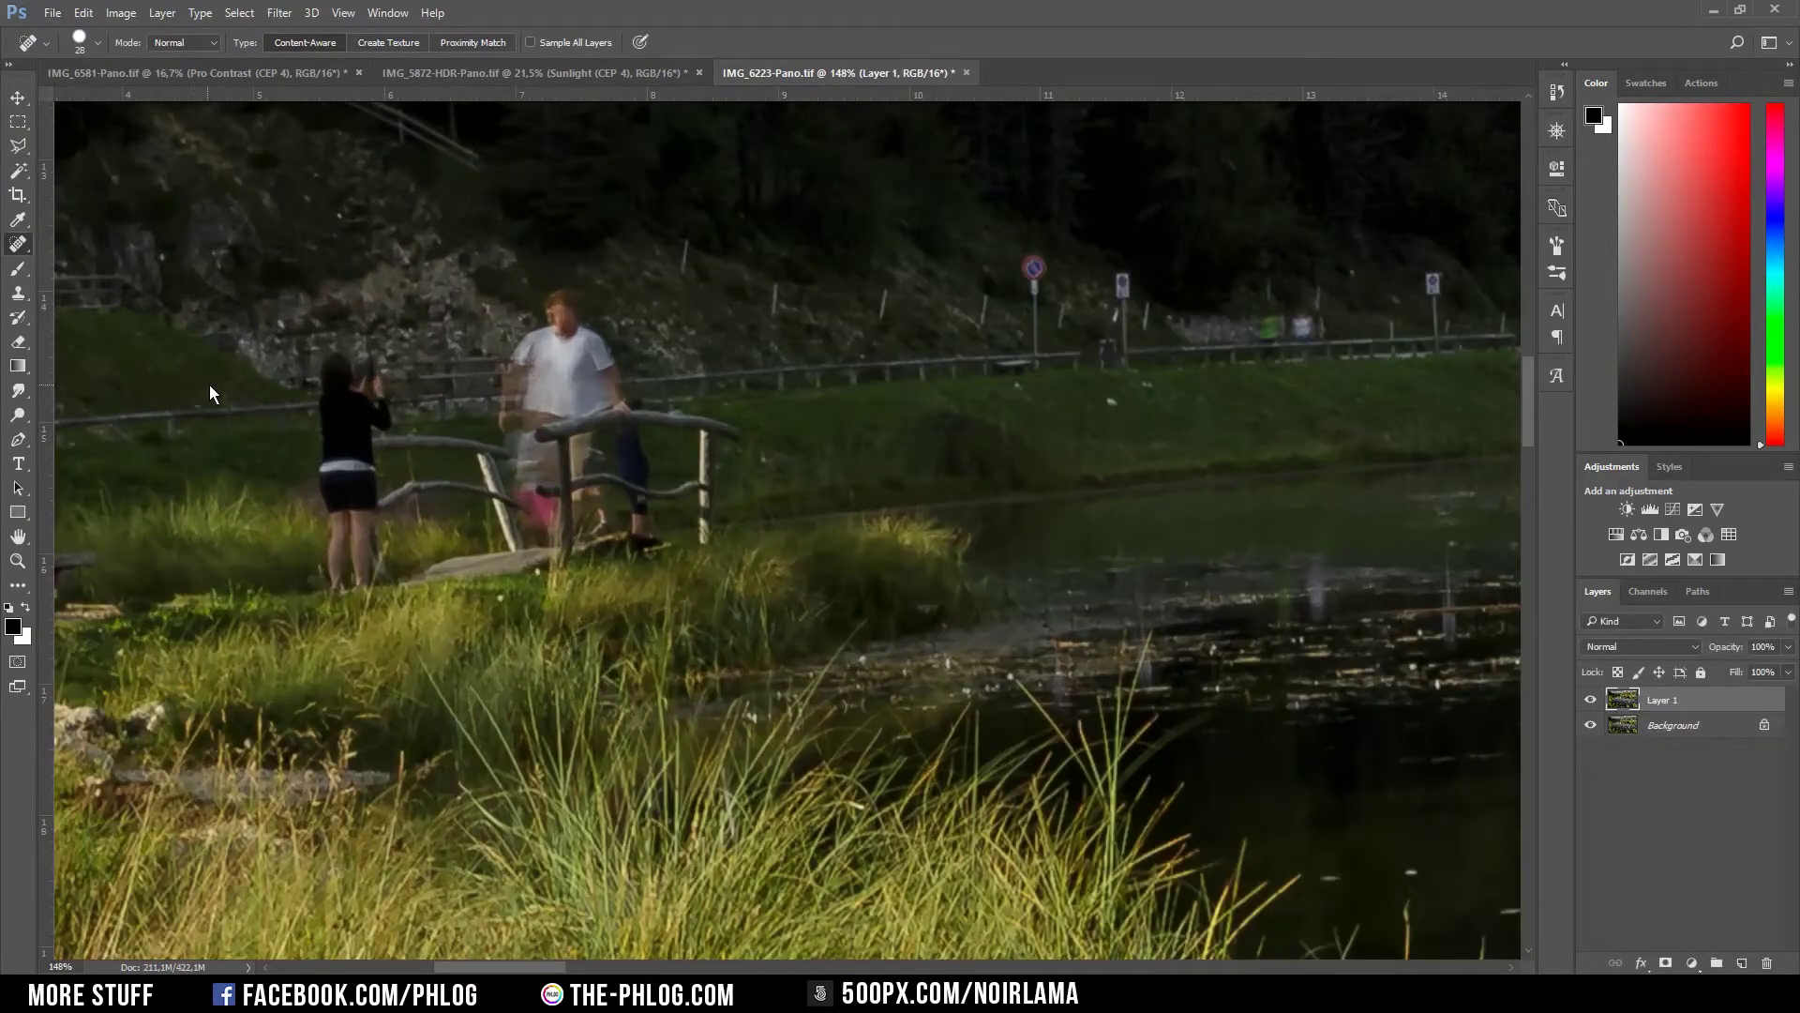
- Heal out the person on the left and leftover patches near the railing
scroll(195, 381, "up", 1)
scroll(373, 370, "up", 3)
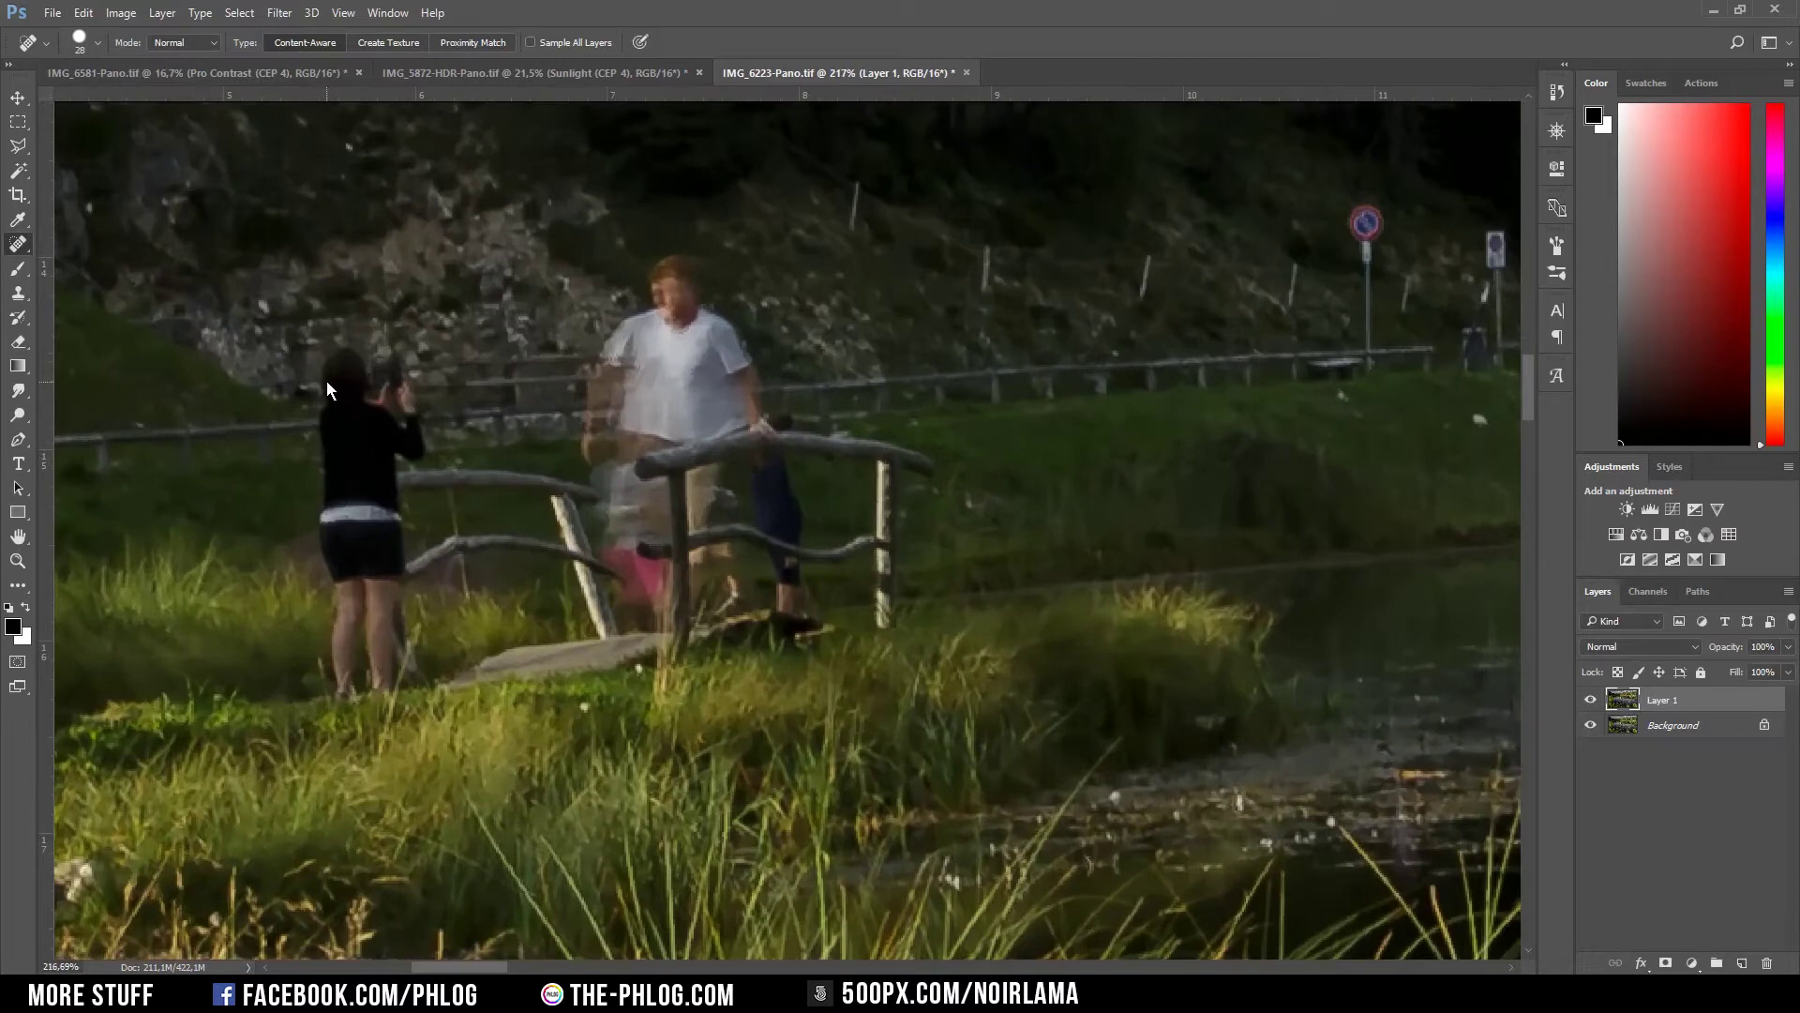
key("bracketright")
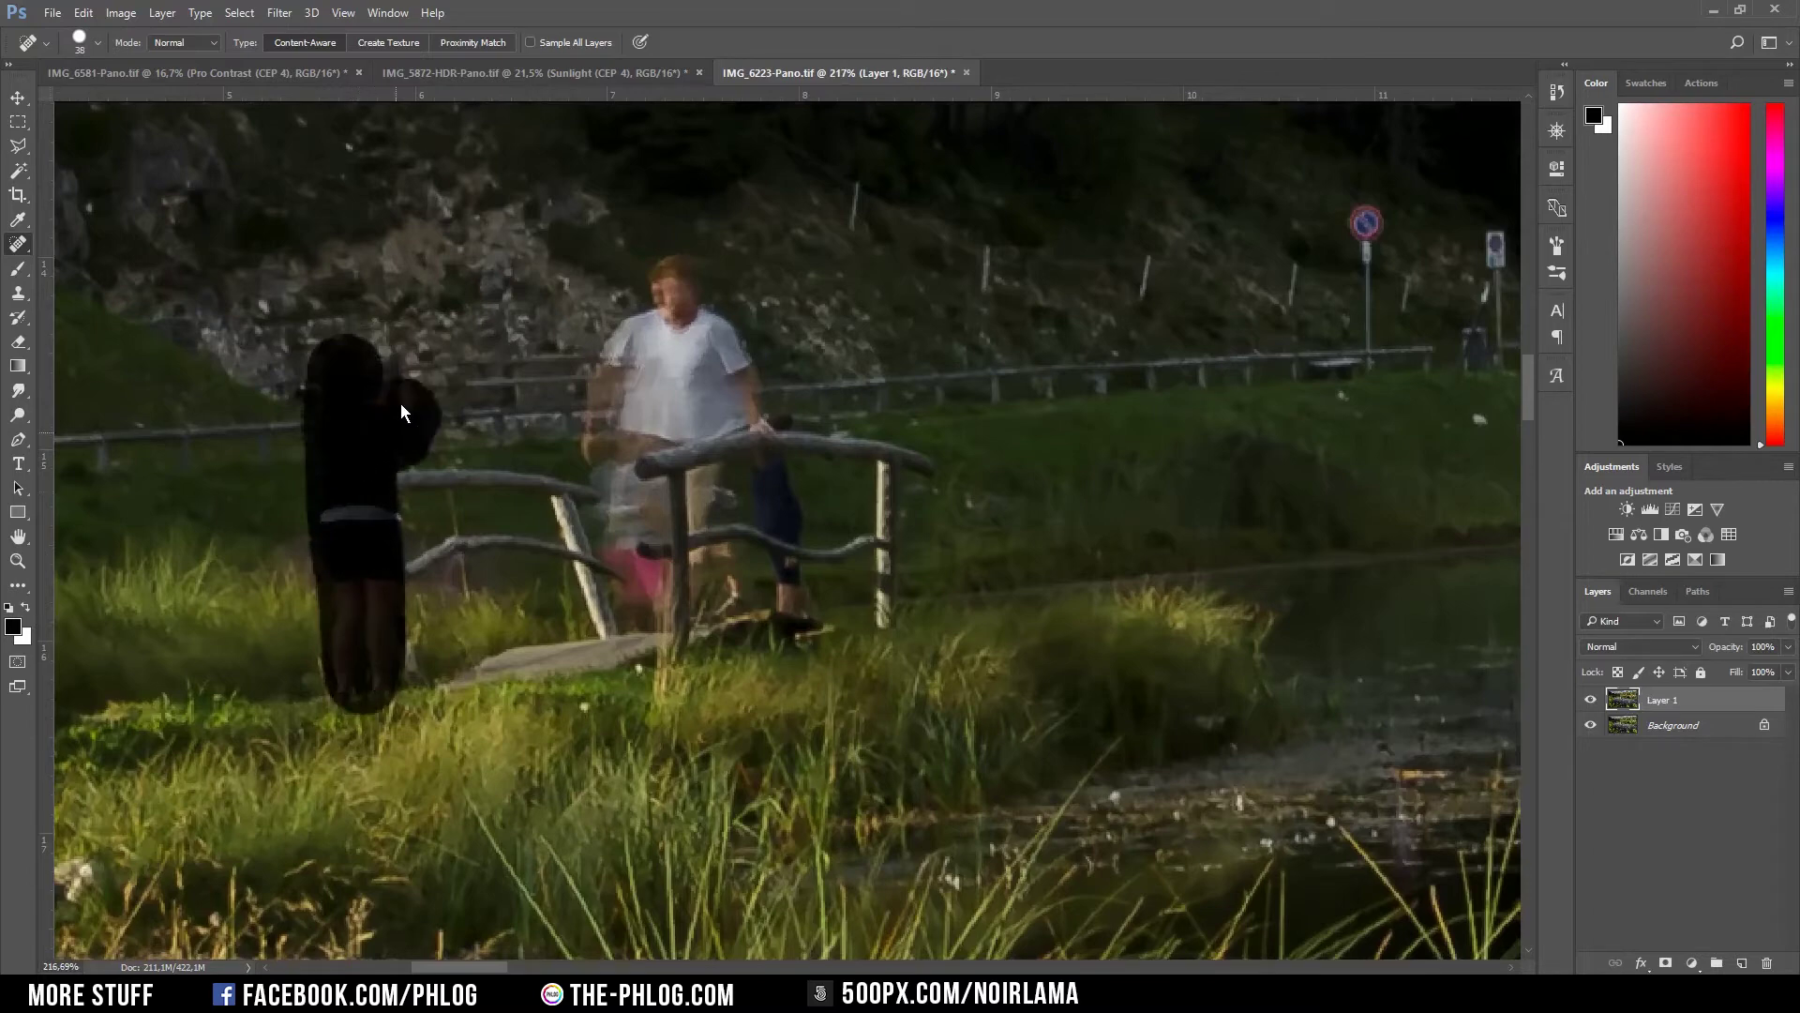
left_click_drag(396, 385, 396, 375)
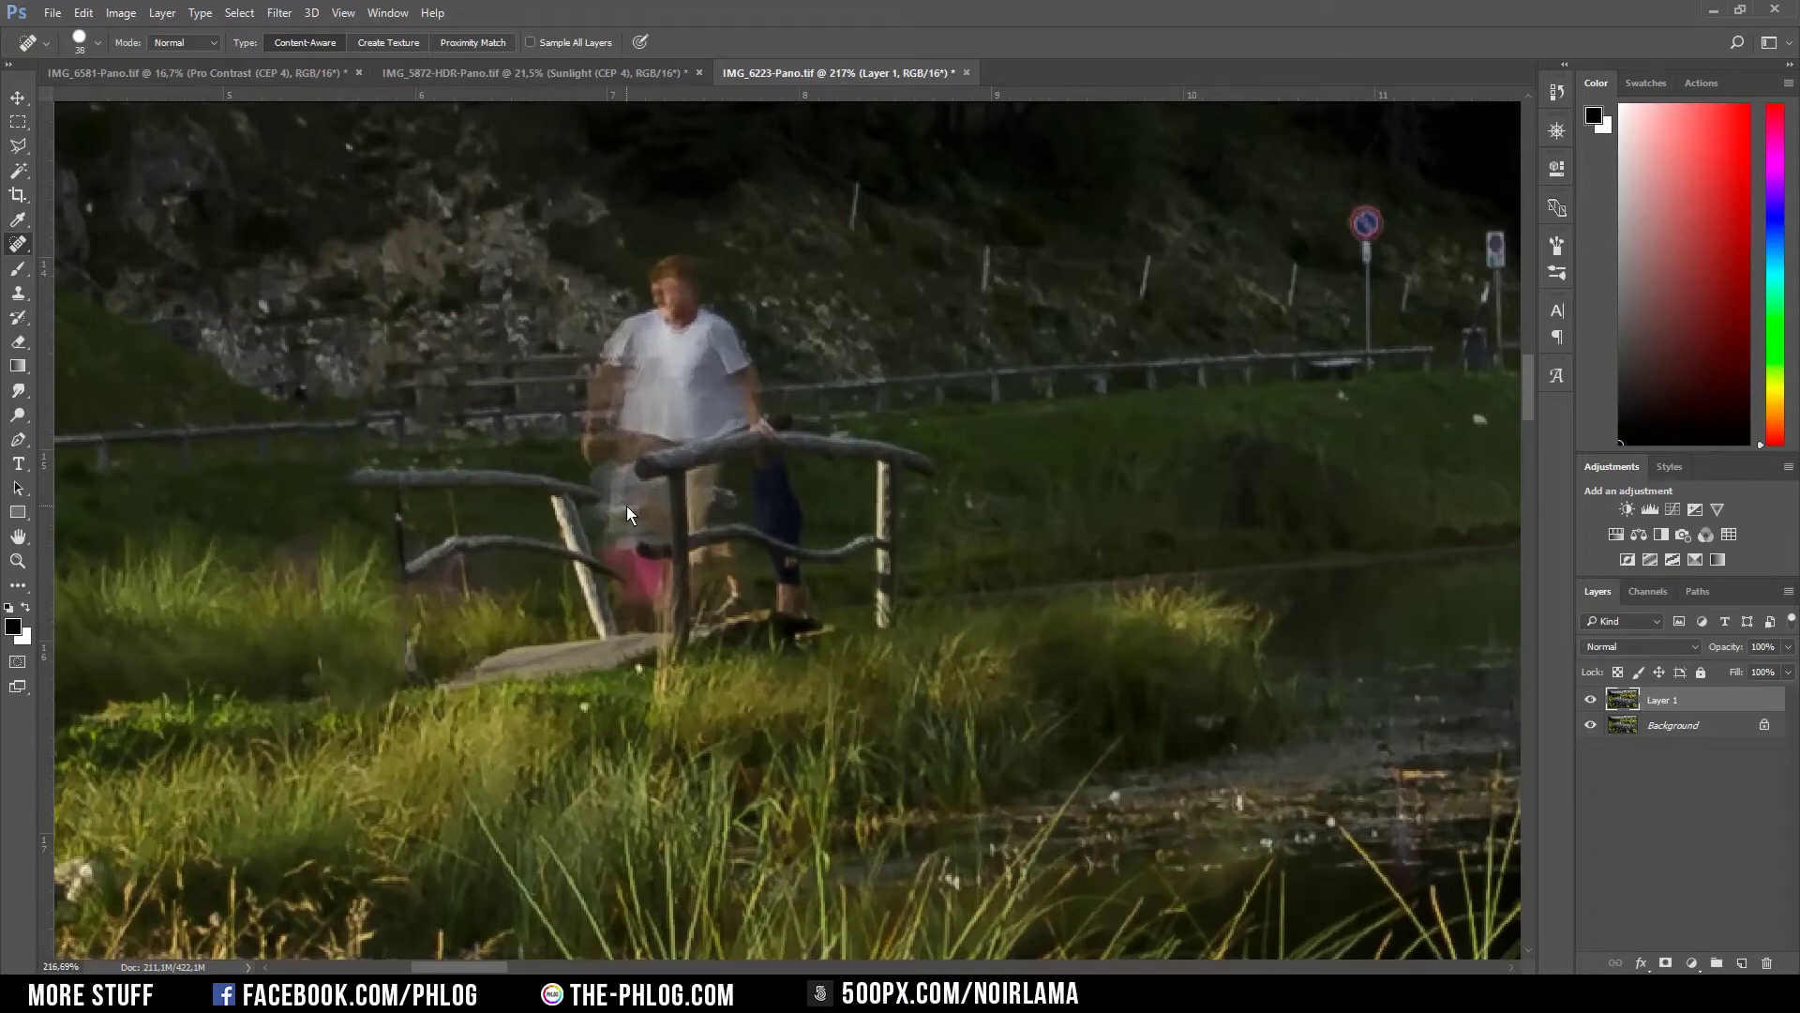
key("bracketleft")
key("bracketleft")
key("bracketleft")
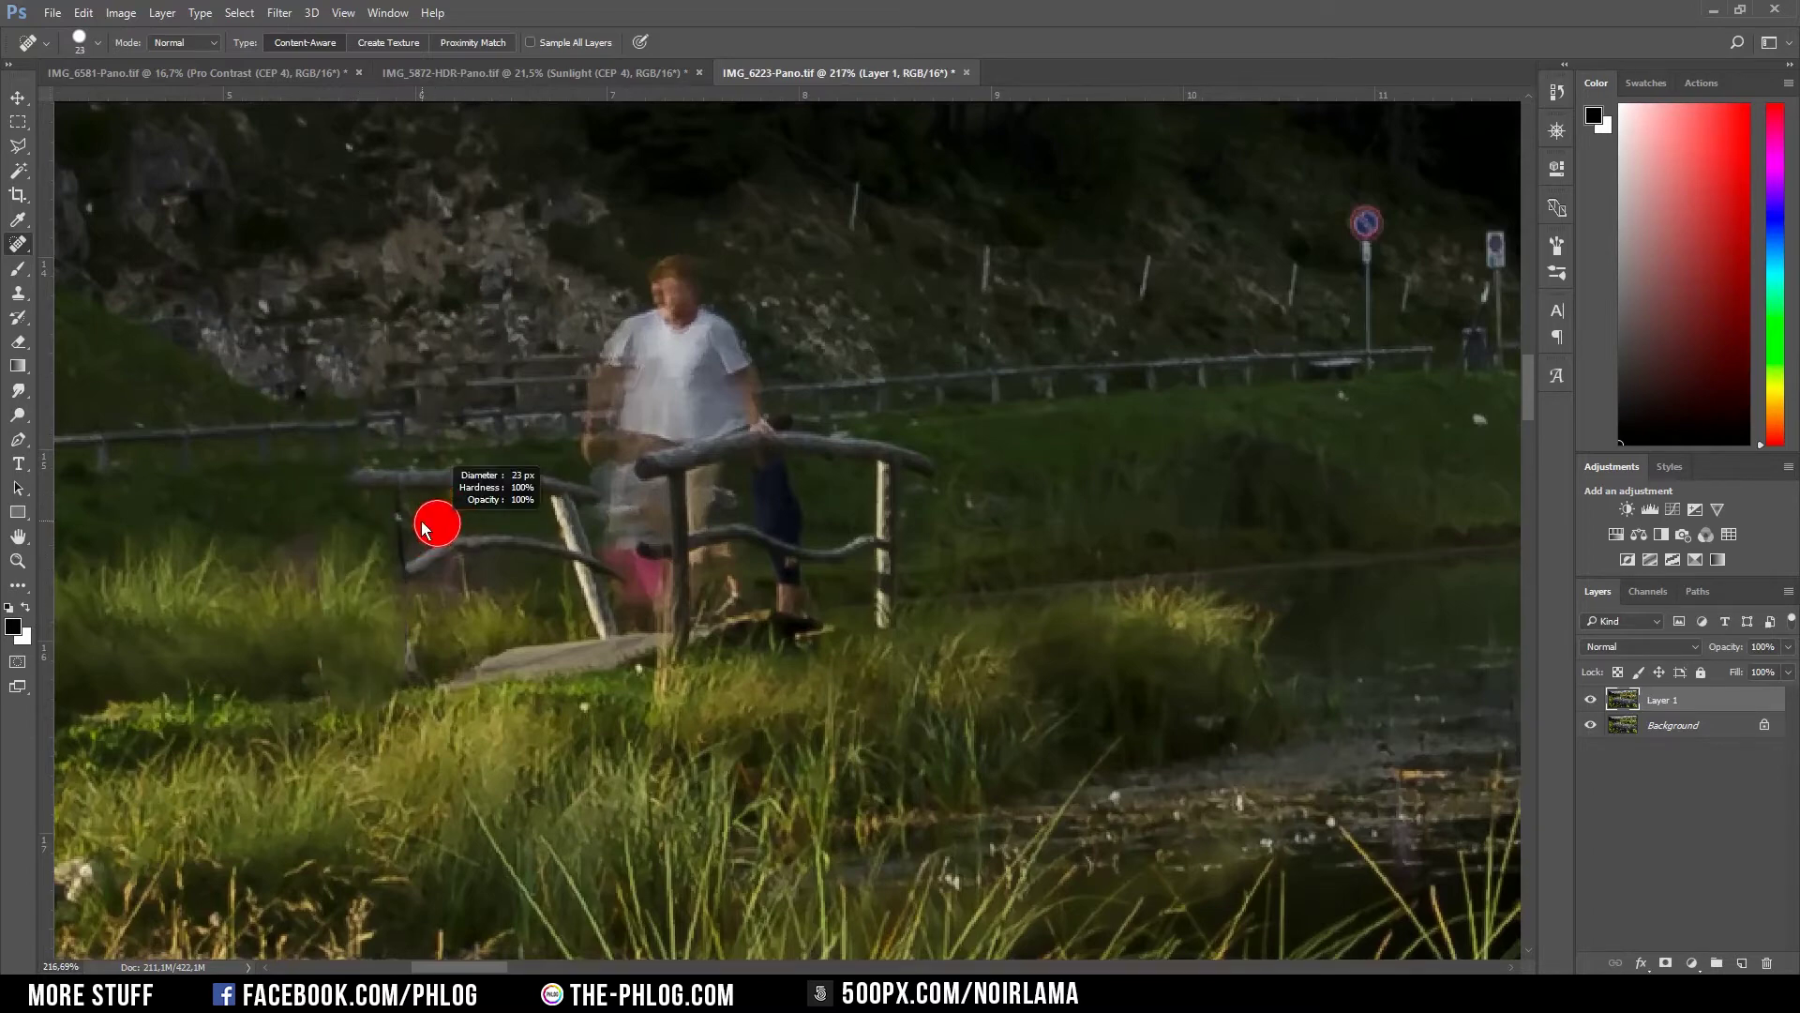
left_click_drag(412, 631, 414, 694)
scroll(896, 499, "up", 5)
left_click_drag(811, 720, 885, 729)
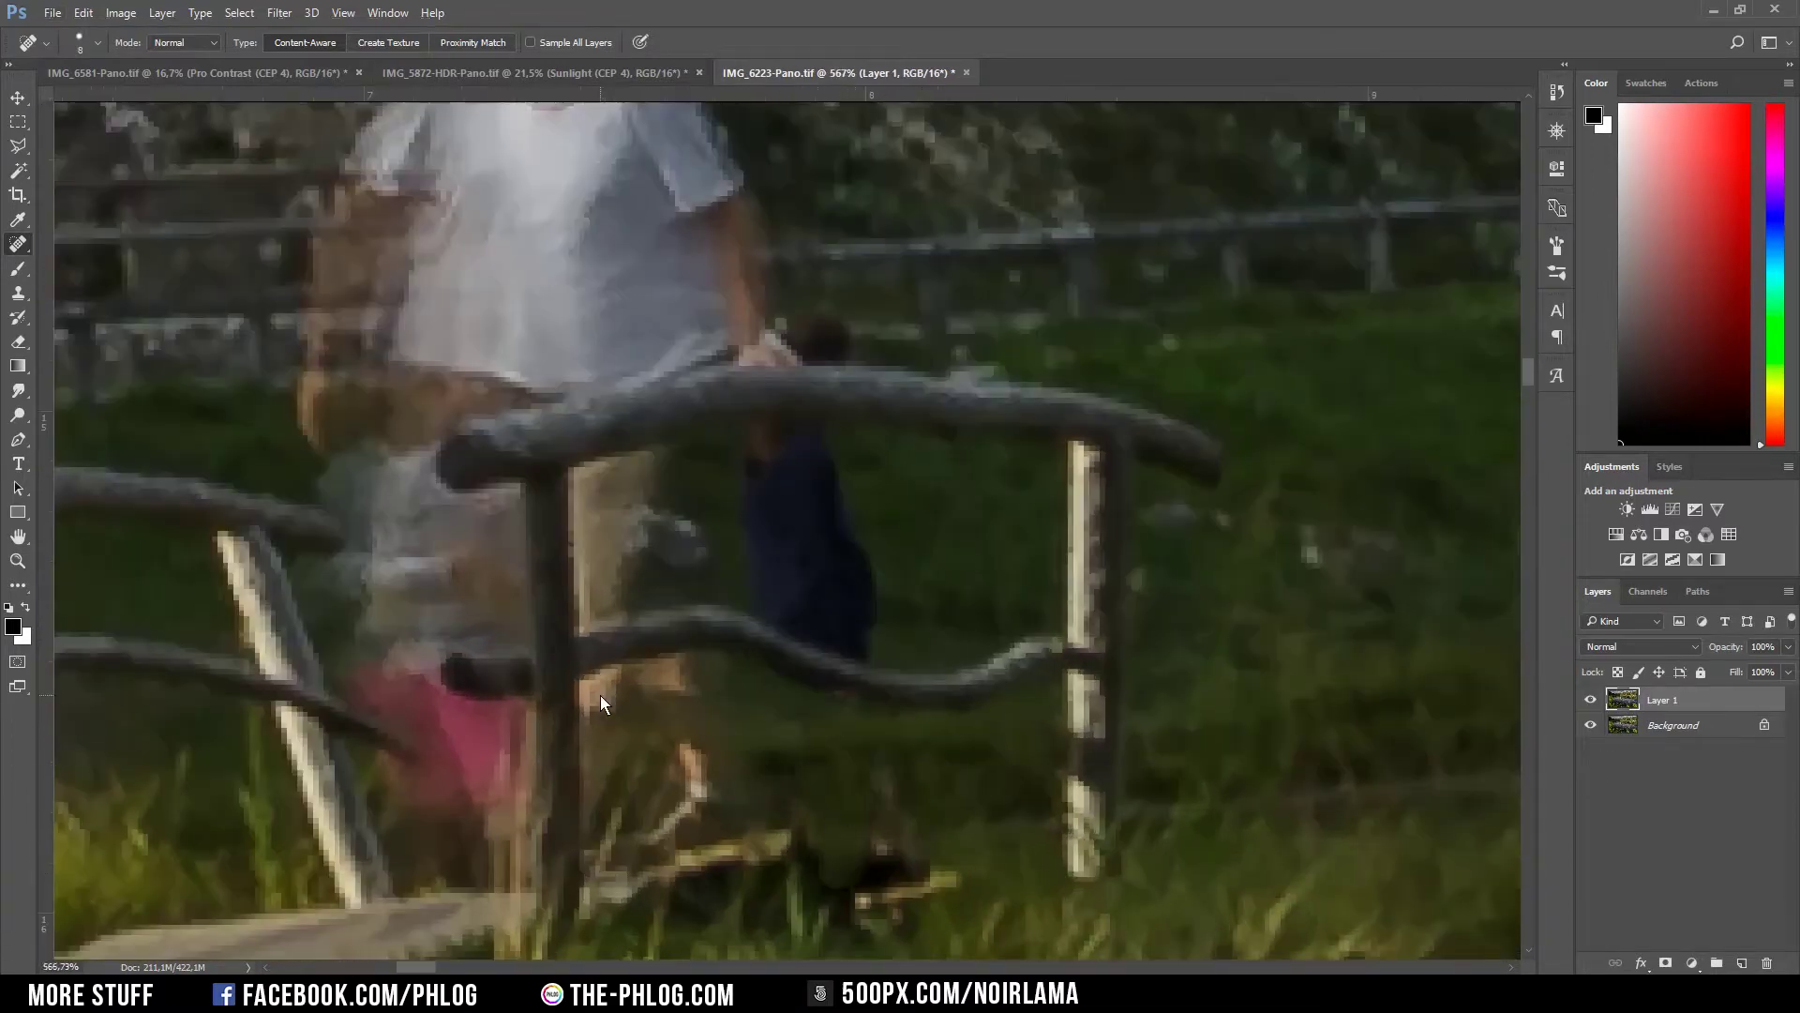
mouse_move(589, 692)
left_mouse_down()
mouse_move(685, 669)
mouse_move(758, 694)
left_mouse_up()
- Heal away the figure in blue trousers and the man's head and shirt
scroll(847, 507, "down", 3)
right_click(631, 454, "alt")
scroll(793, 534, "up", 3)
left_click_drag(647, 623, 567, 683)
scroll(638, 591, "down", 3)
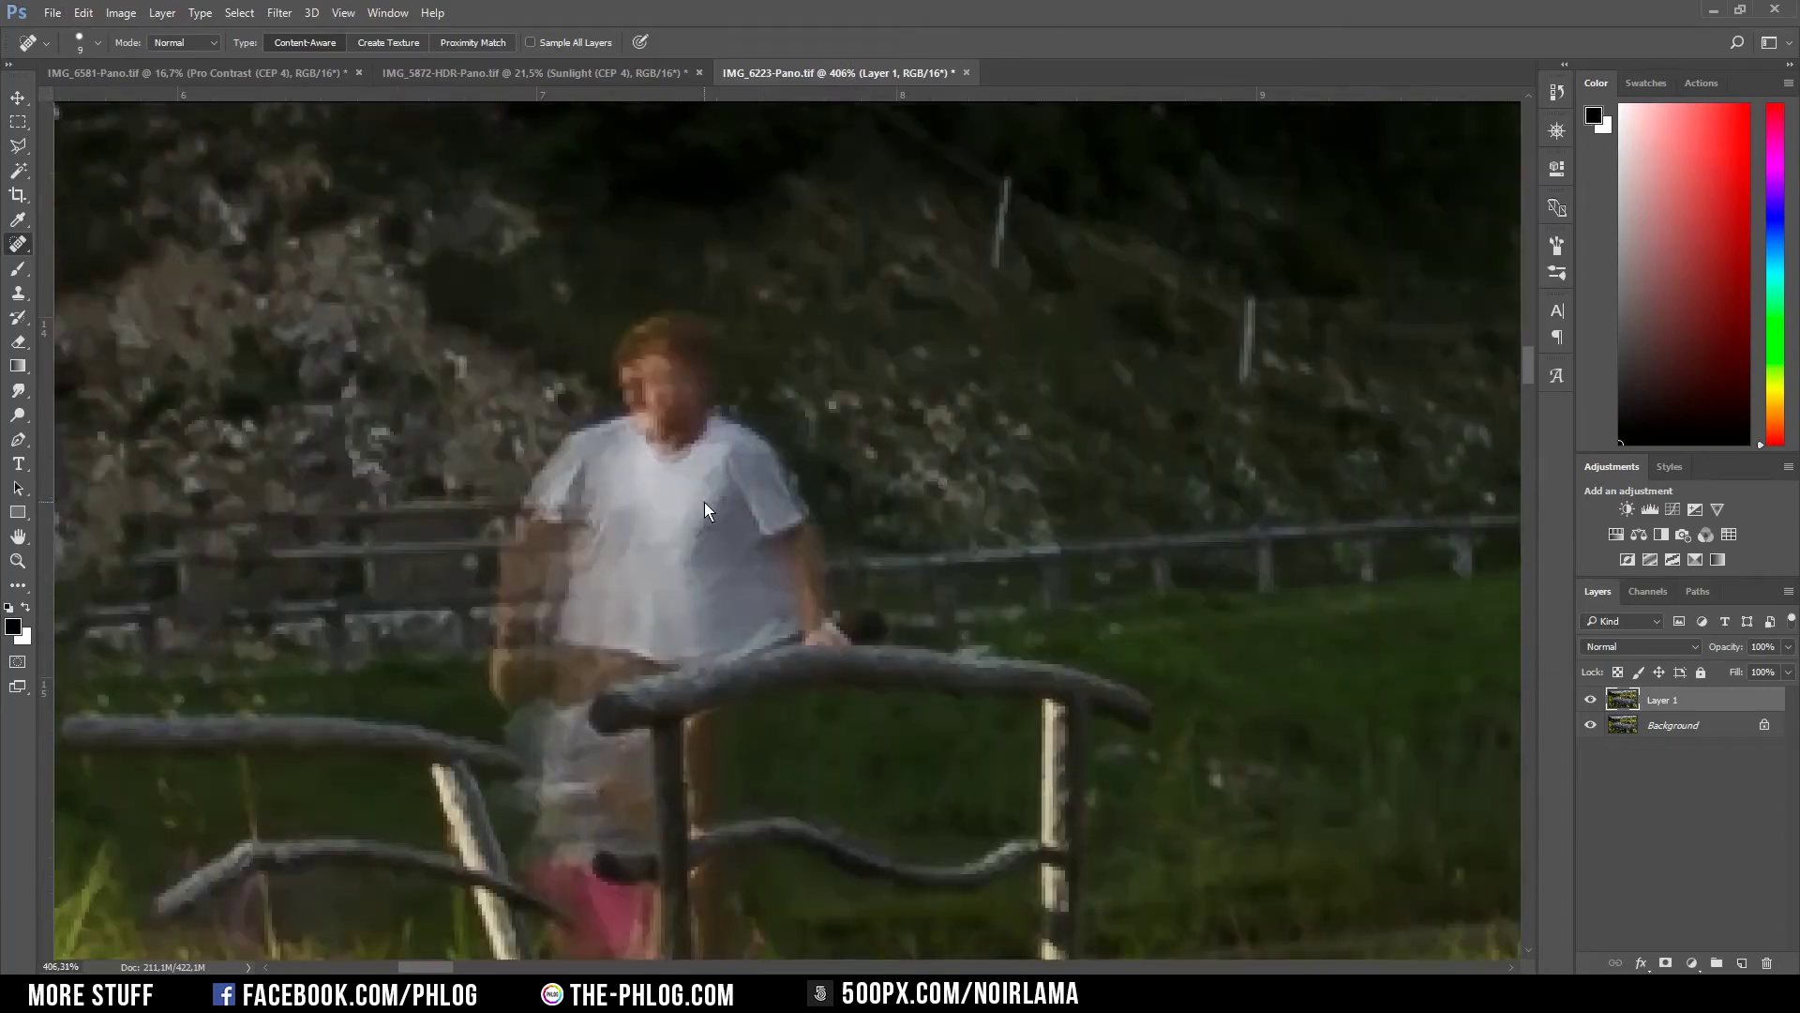
left_click_drag(679, 386, 628, 582)
- Clone grass over the remaining pink and grey patch
key("s")
scroll(482, 542, "up", 4)
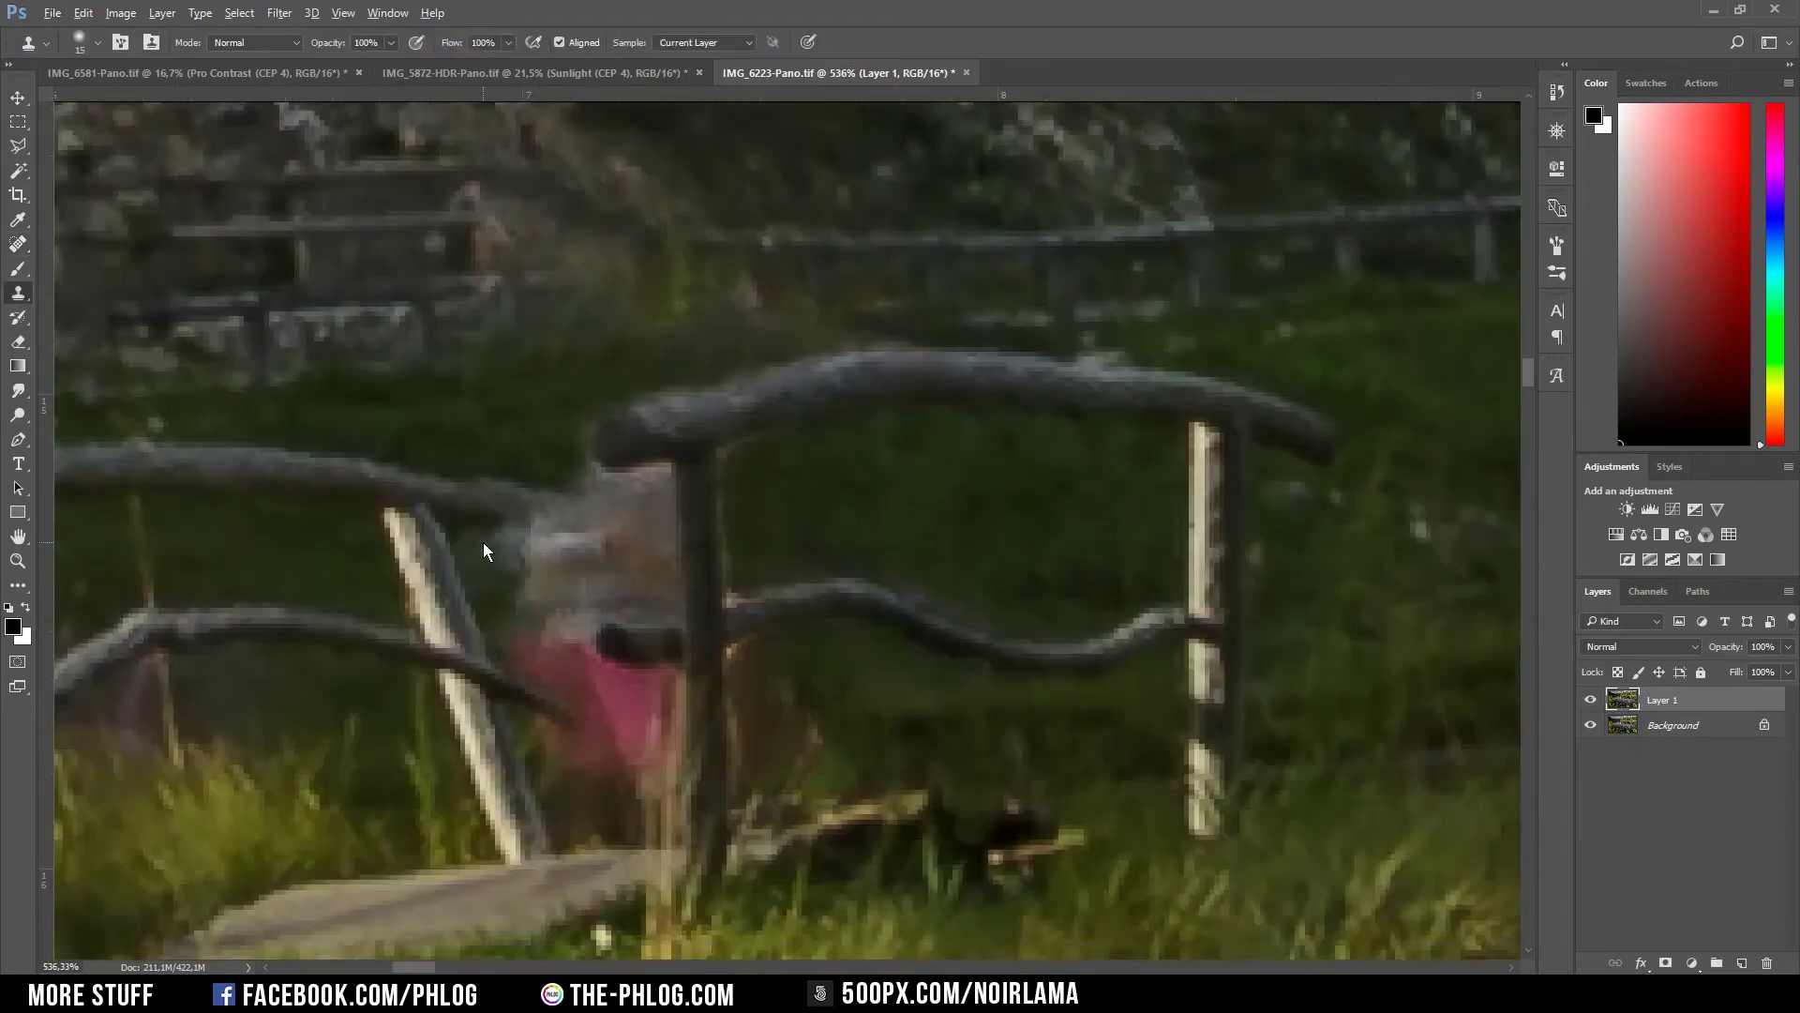
scroll(465, 568, "down", 10)
scroll(735, 712, "up", 8)
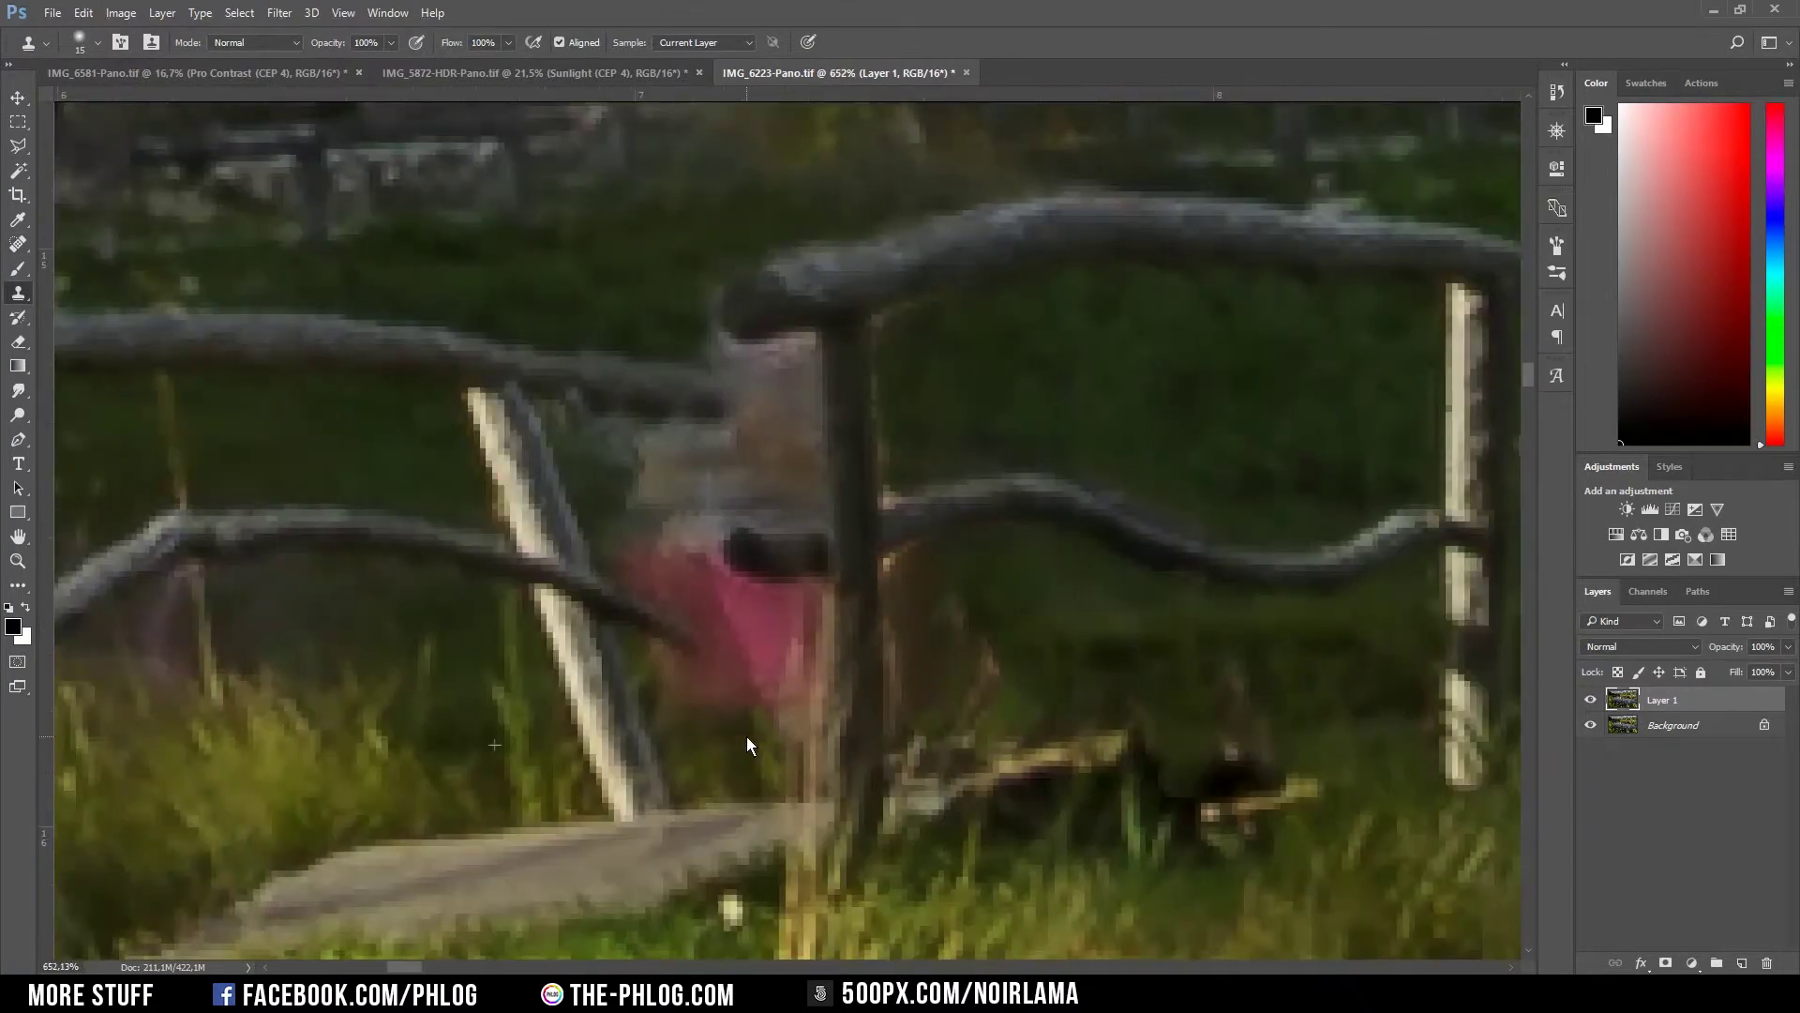
mouse_move(746, 735)
left_mouse_down()
mouse_move(763, 698)
mouse_move(721, 673)
mouse_move(719, 599)
mouse_move(774, 665)
mouse_move(597, 501)
mouse_move(664, 317)
mouse_move(664, 588)
mouse_move(757, 622)
mouse_move(659, 475)
mouse_move(730, 483)
left_mouse_up()
key("bracketleft")
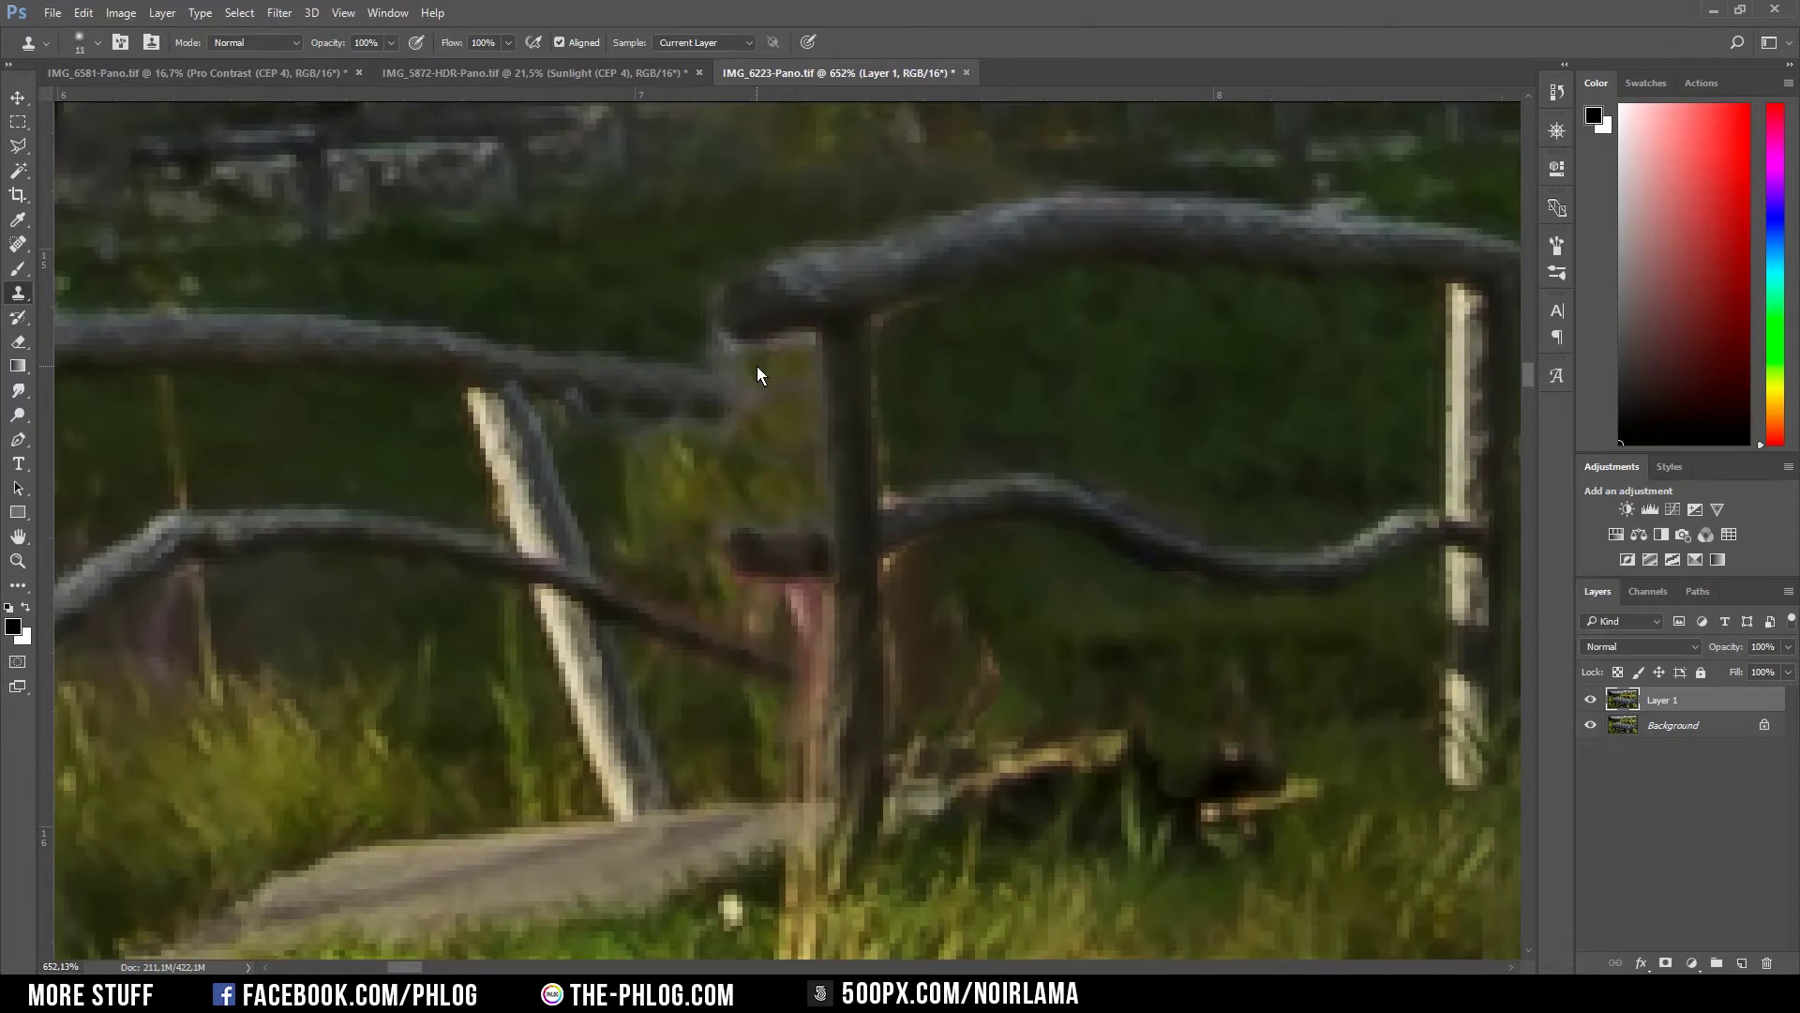
- Merge the retouching layer down into the Background
scroll(1058, 549, "down", 8)
scroll(1058, 549, "down", 6)
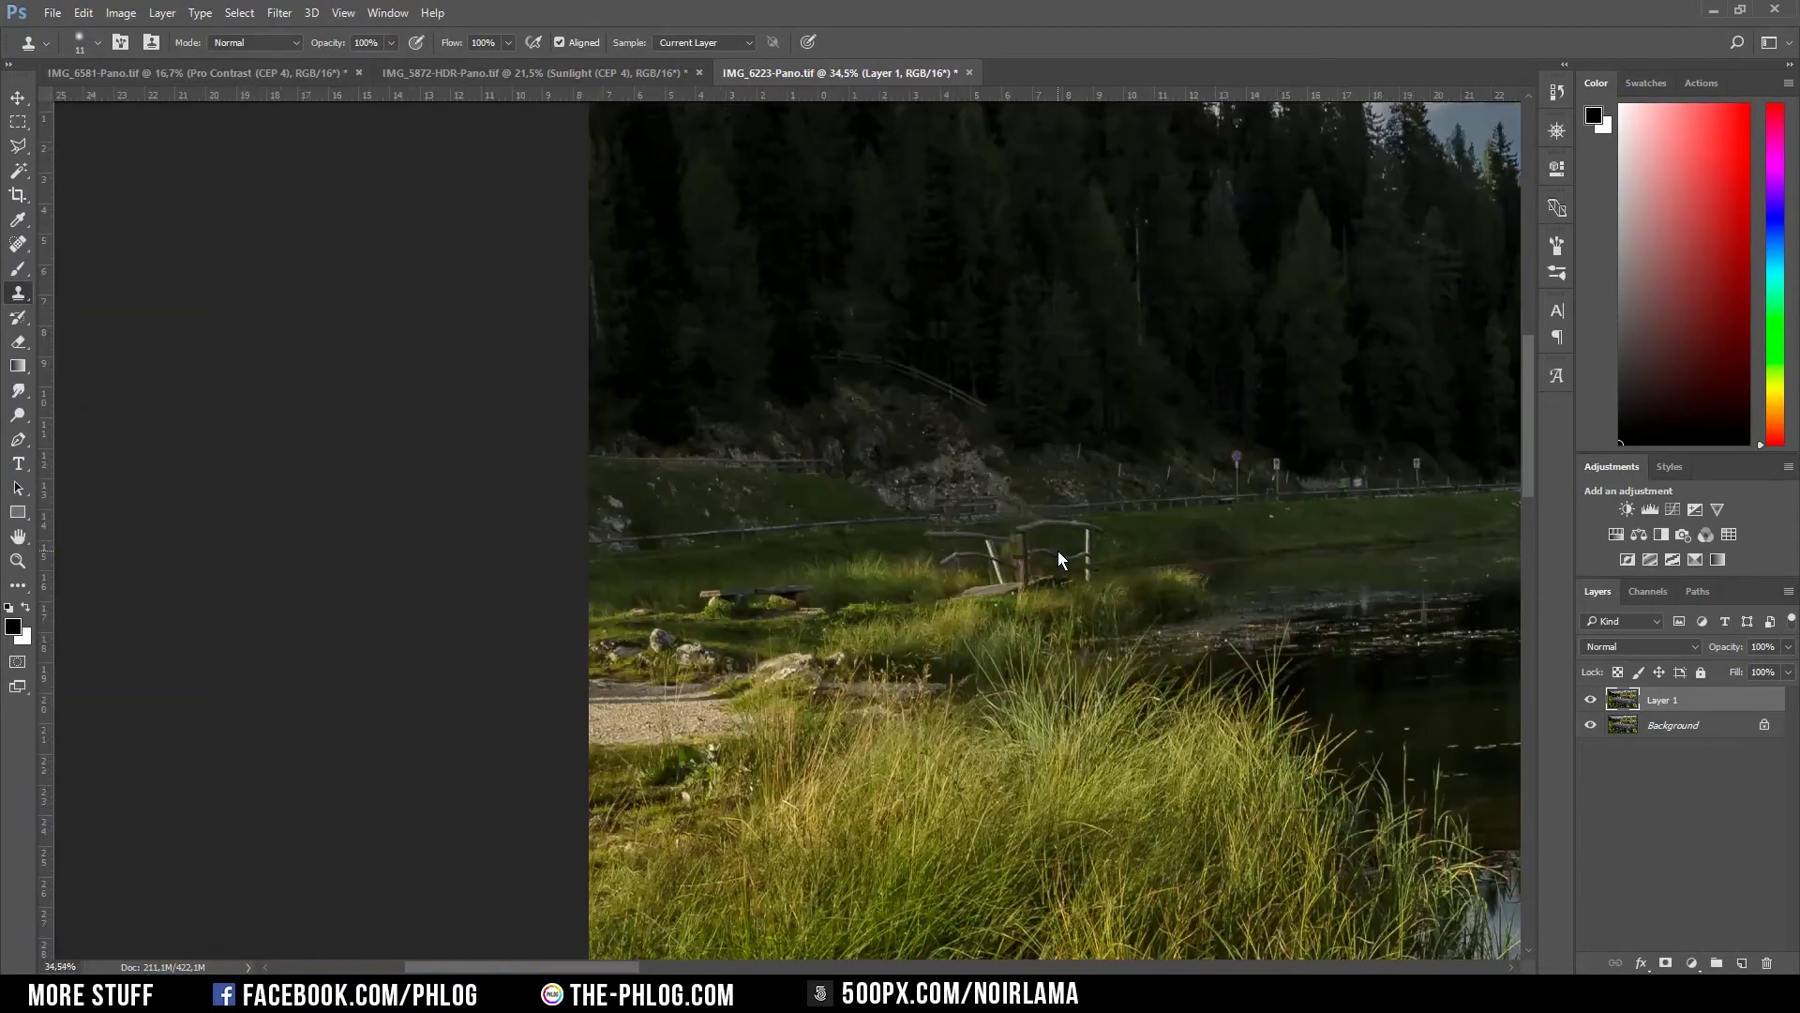
key("ctrl+e")
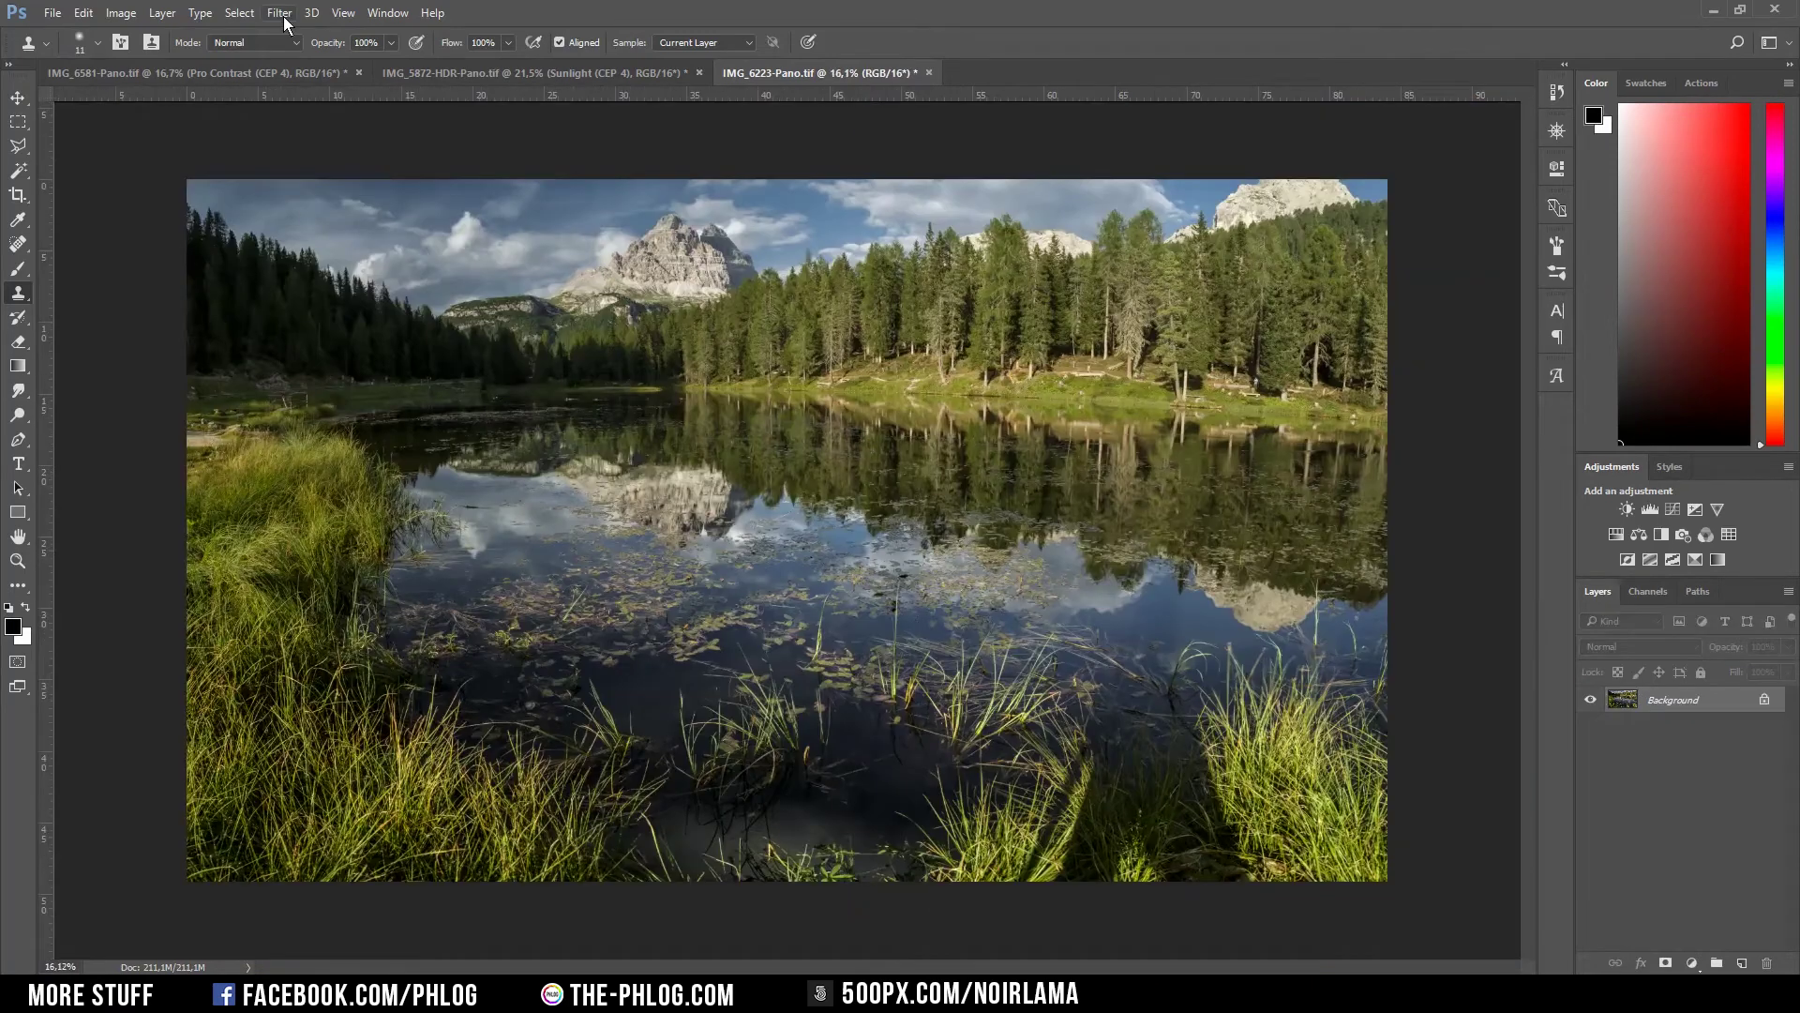
- Launch Color Efex Pro 4 on the panorama from the Nik Collection filters
left_click(280, 13)
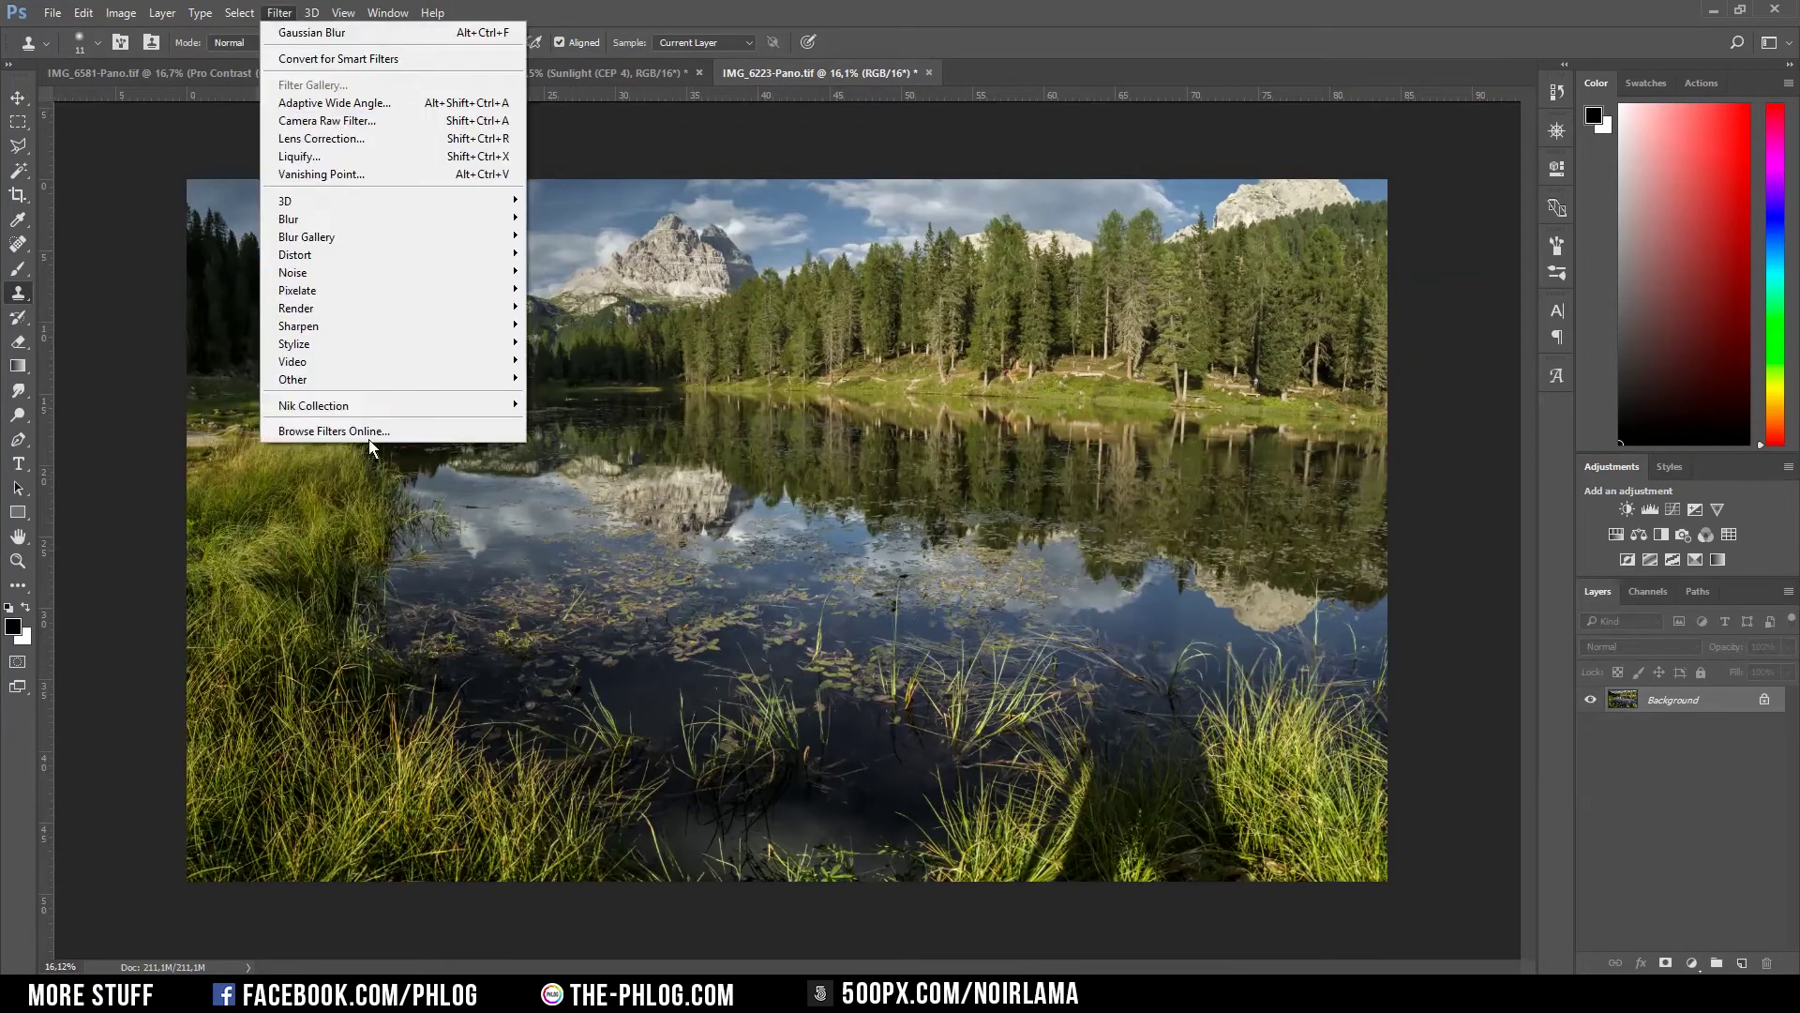
mouse_move(387, 409)
left_click(656, 422)
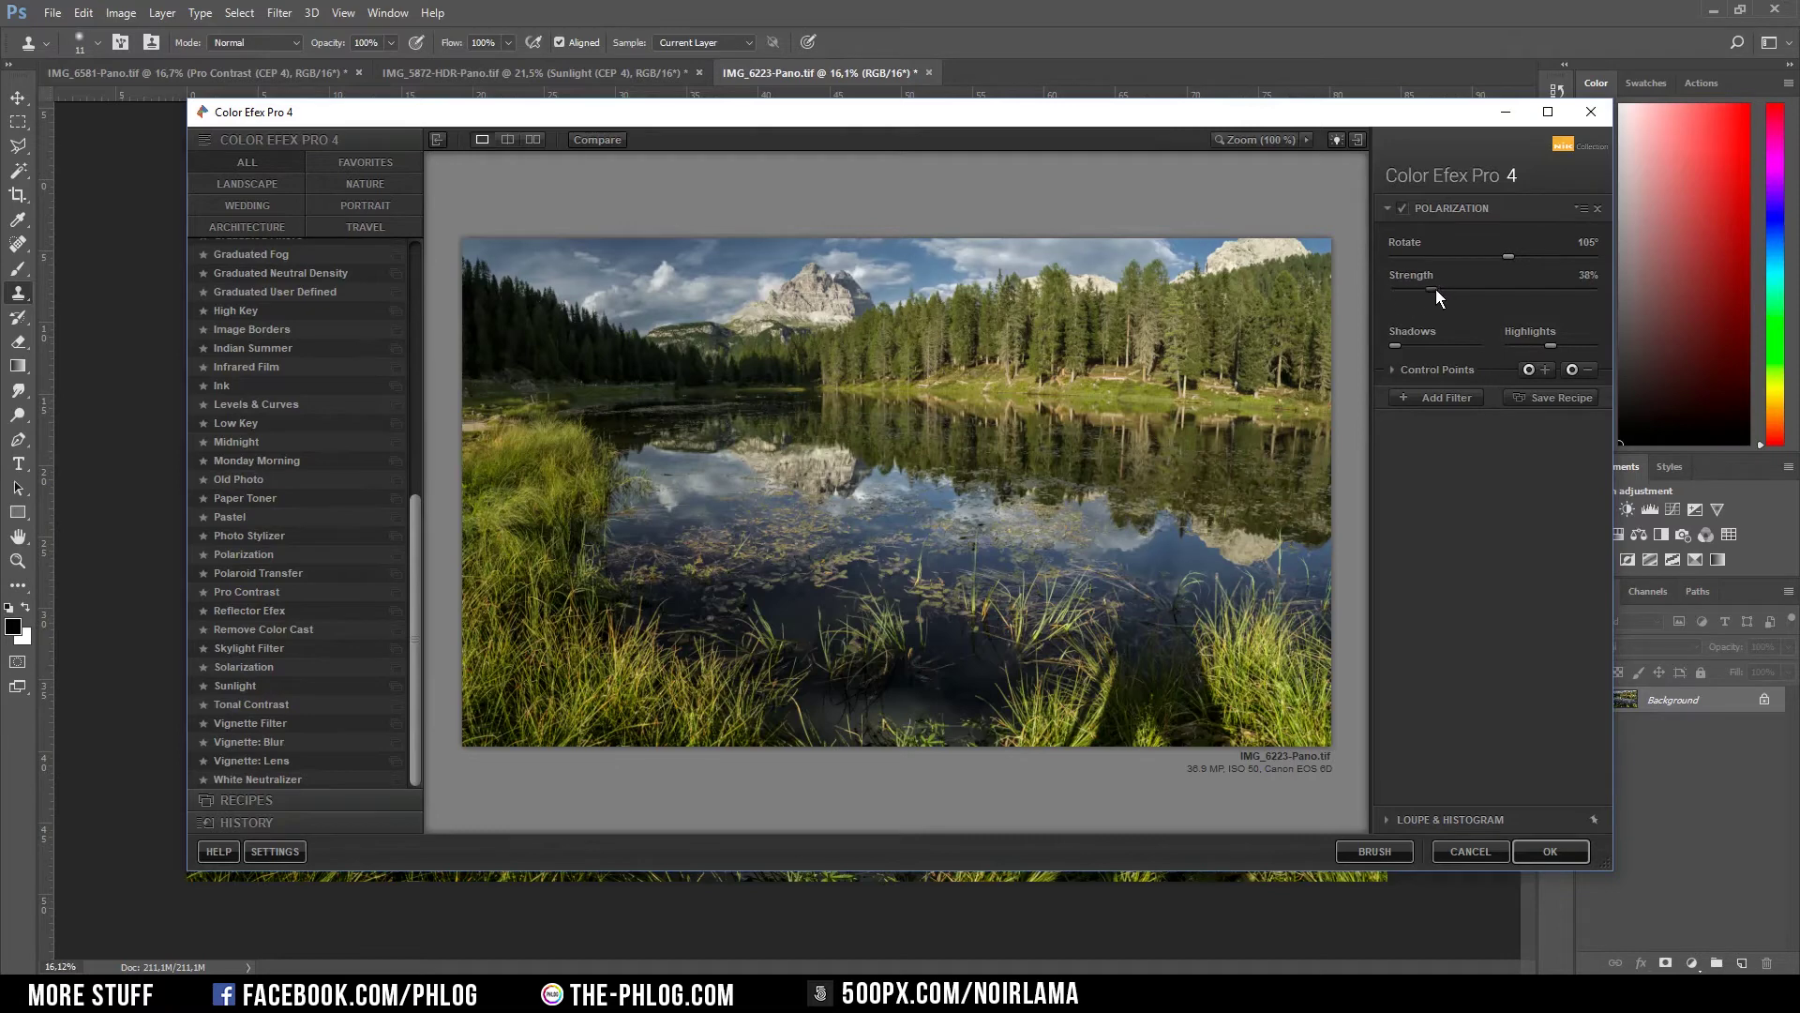
- Raise Polarization Strength to 121%, apply it as a layer, and toggle it to compare
left_click_drag(1475, 290, 1606, 292)
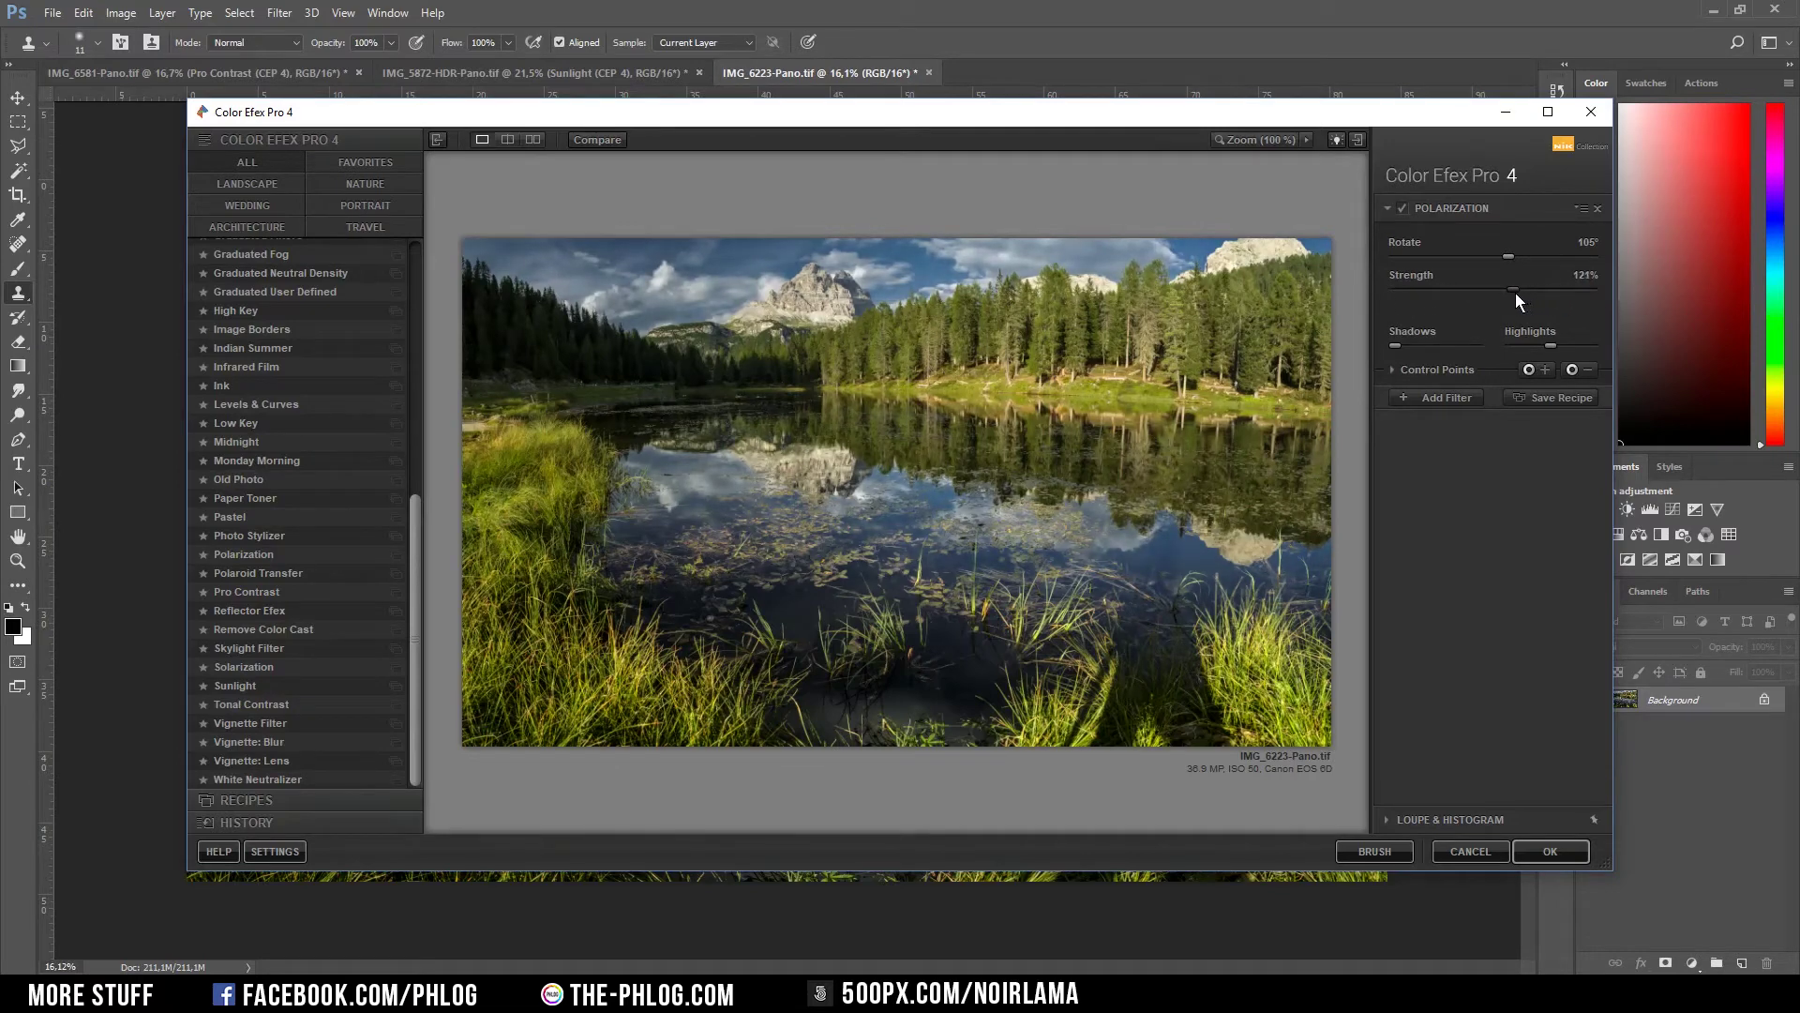
left_click(1545, 852)
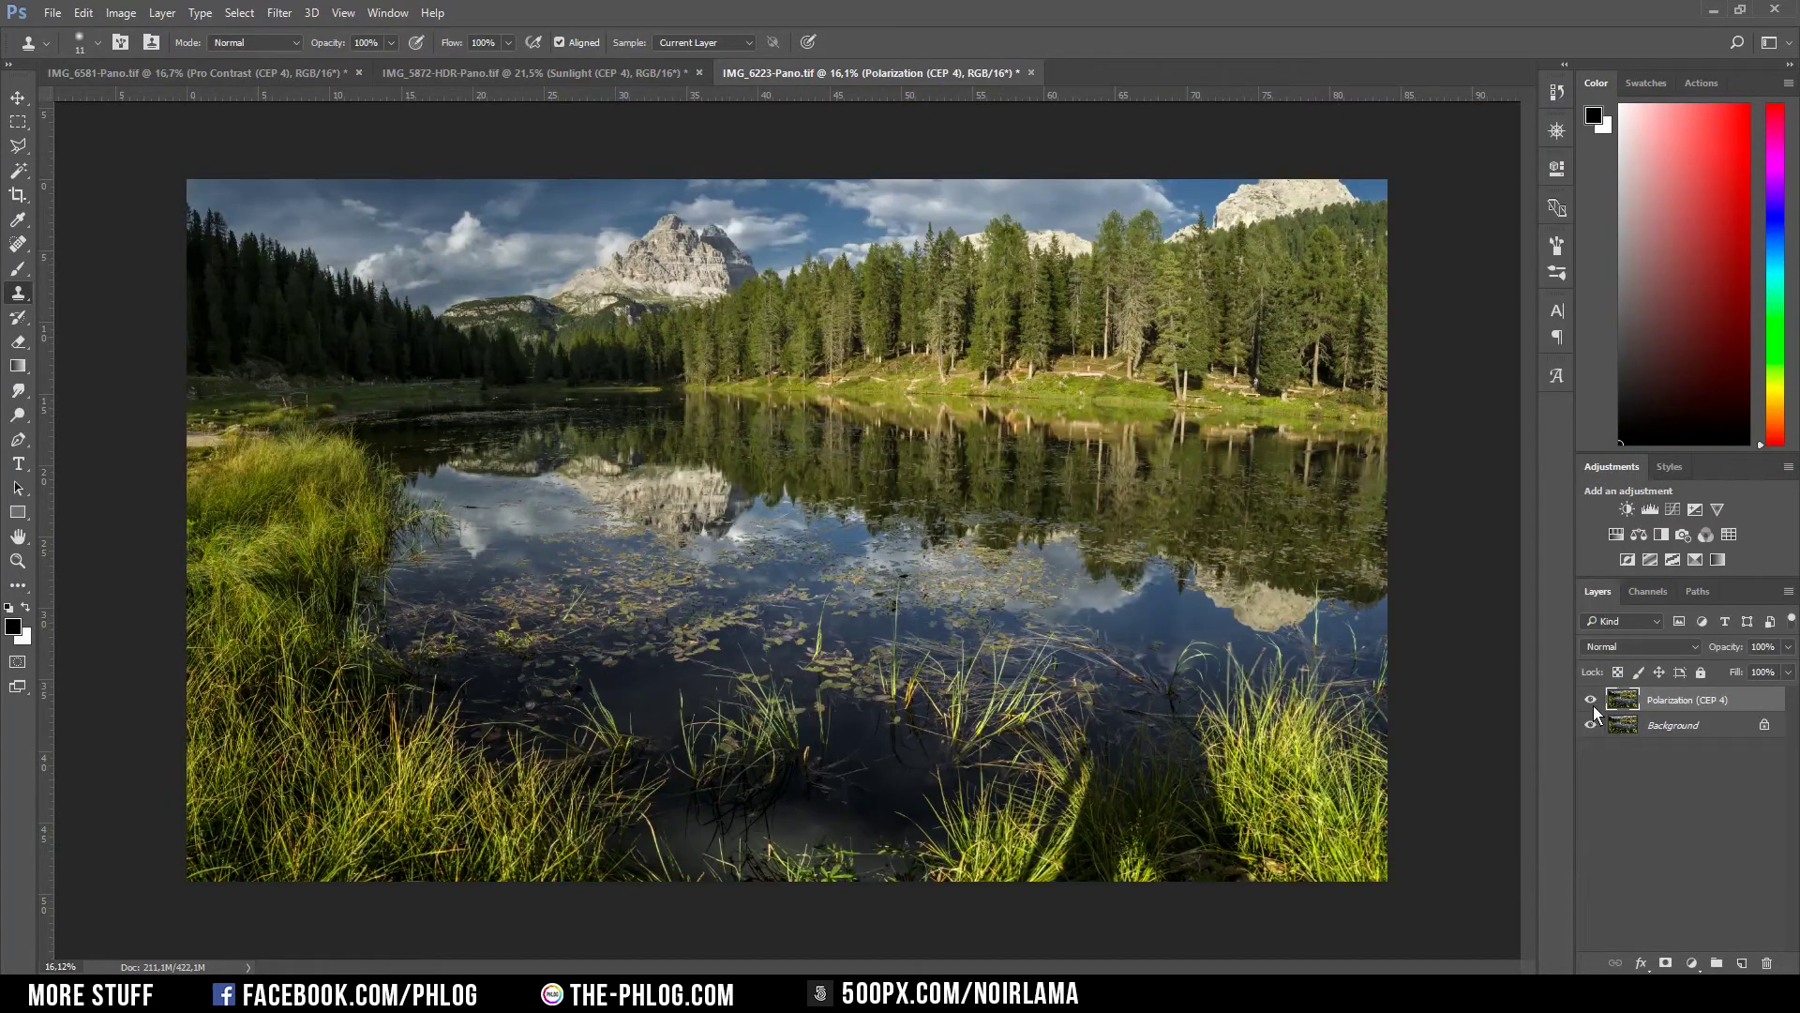
left_click(1593, 705)
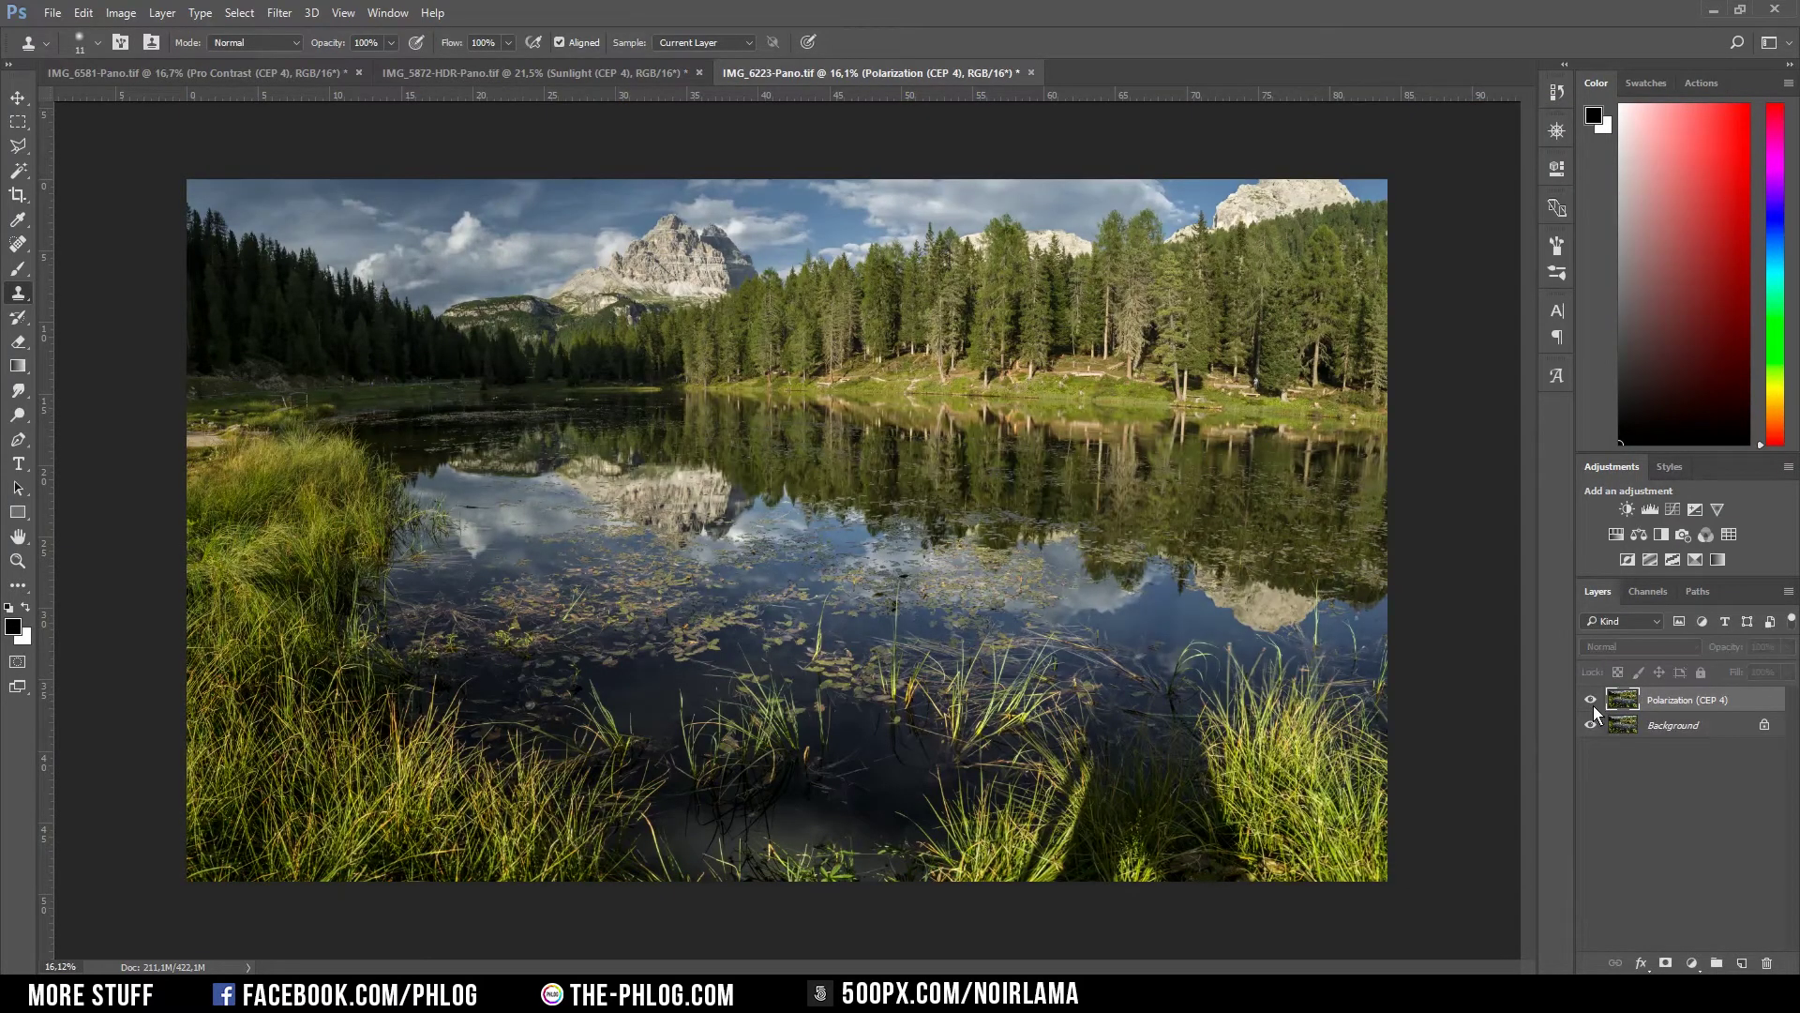
left_click(1593, 706)
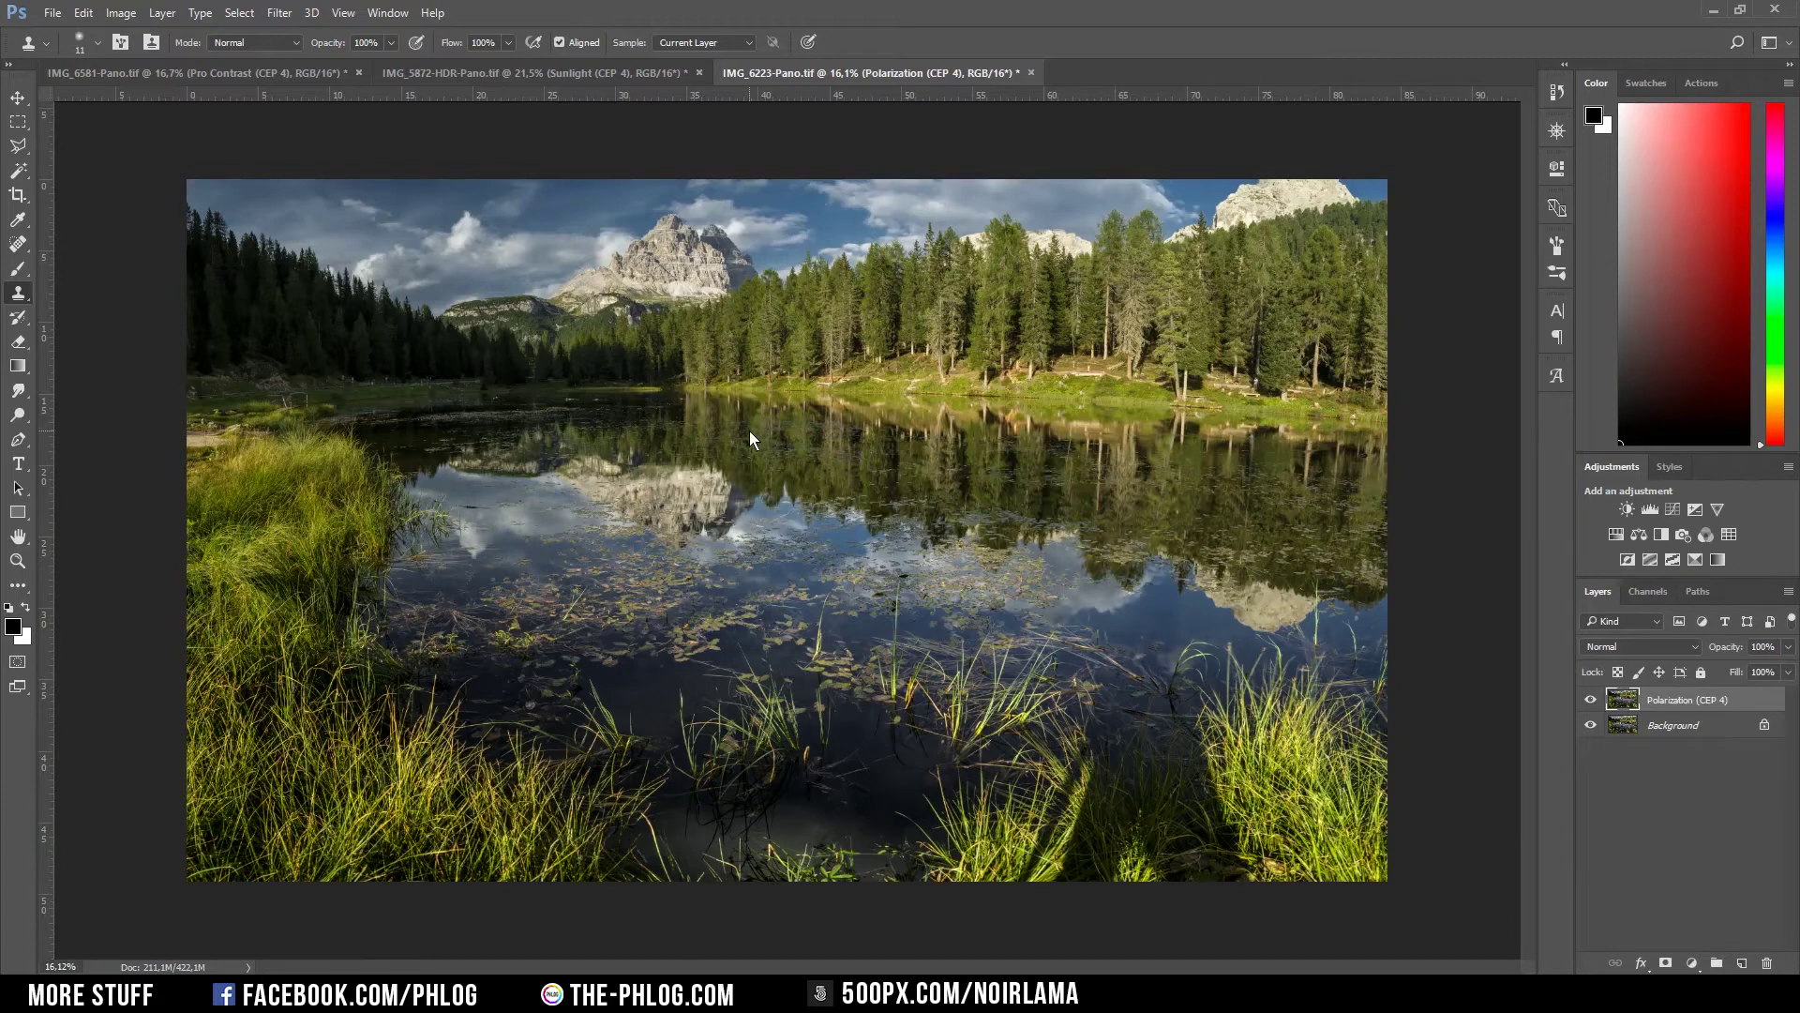
- Relaunch Color Efex Pro 4 on the panorama and preview Indian Summer methods 1 and 2
left_click(277, 13)
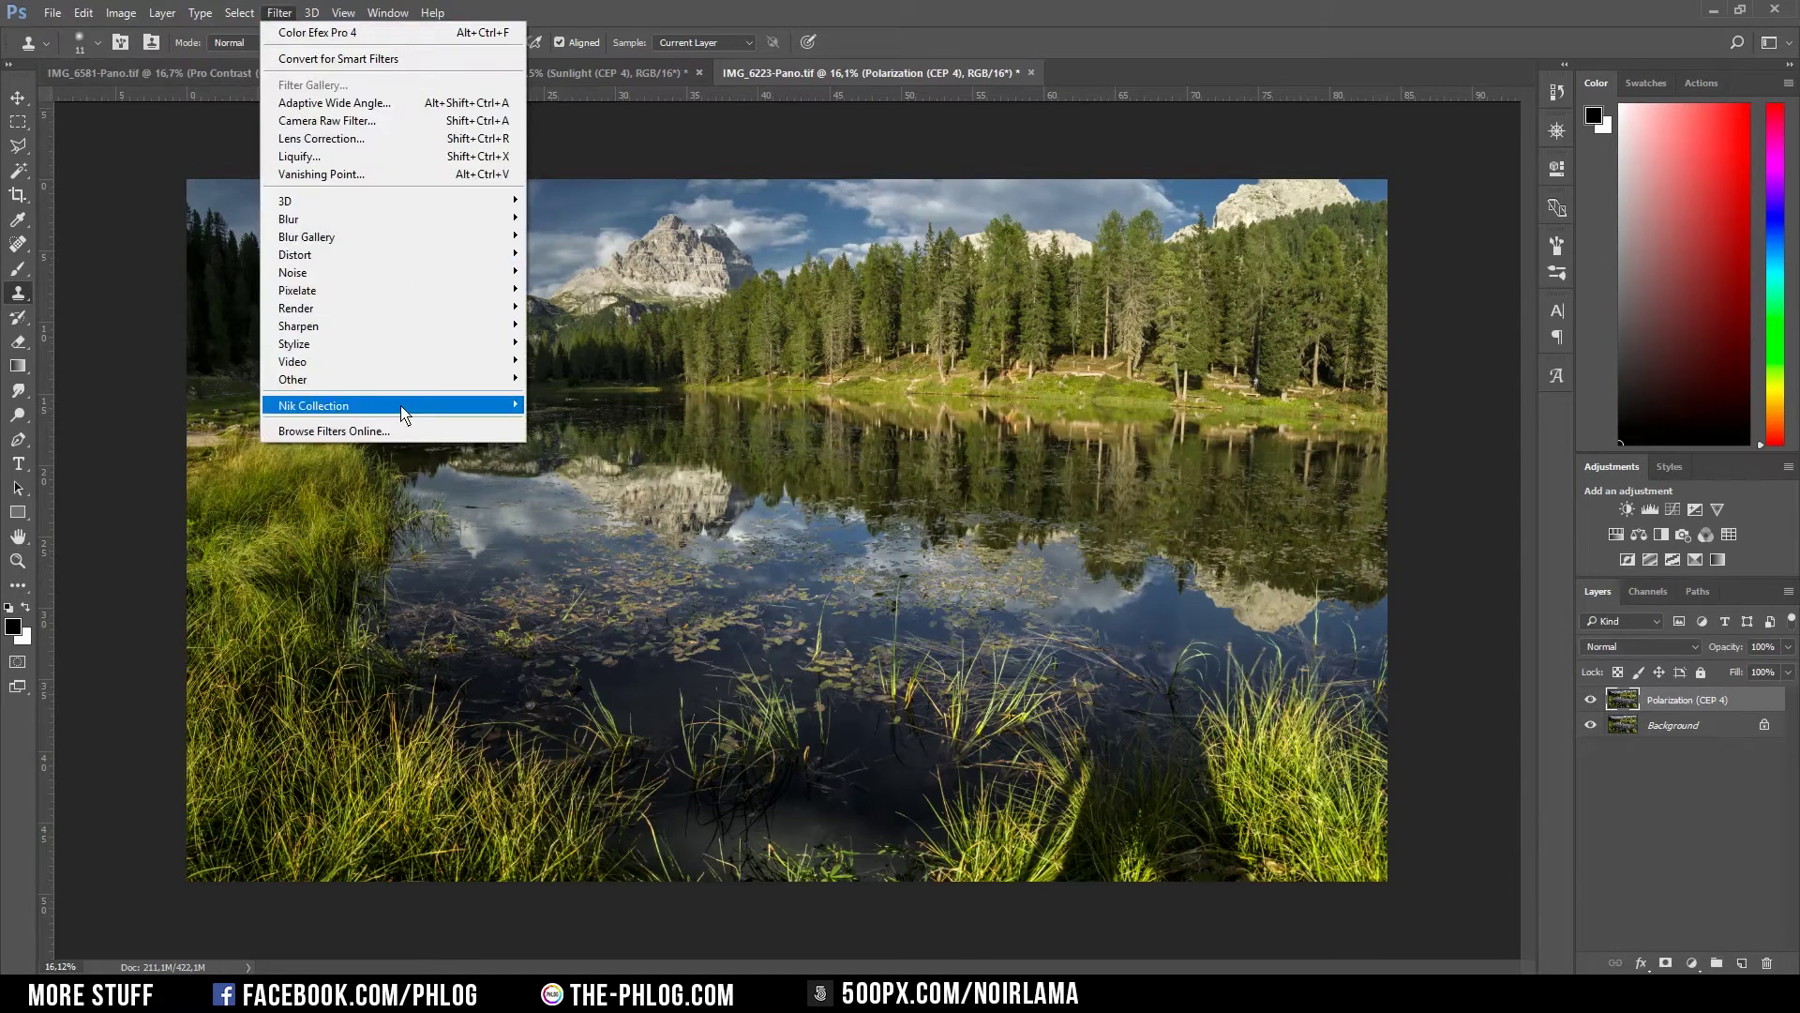
mouse_move(403, 410)
left_click(629, 424)
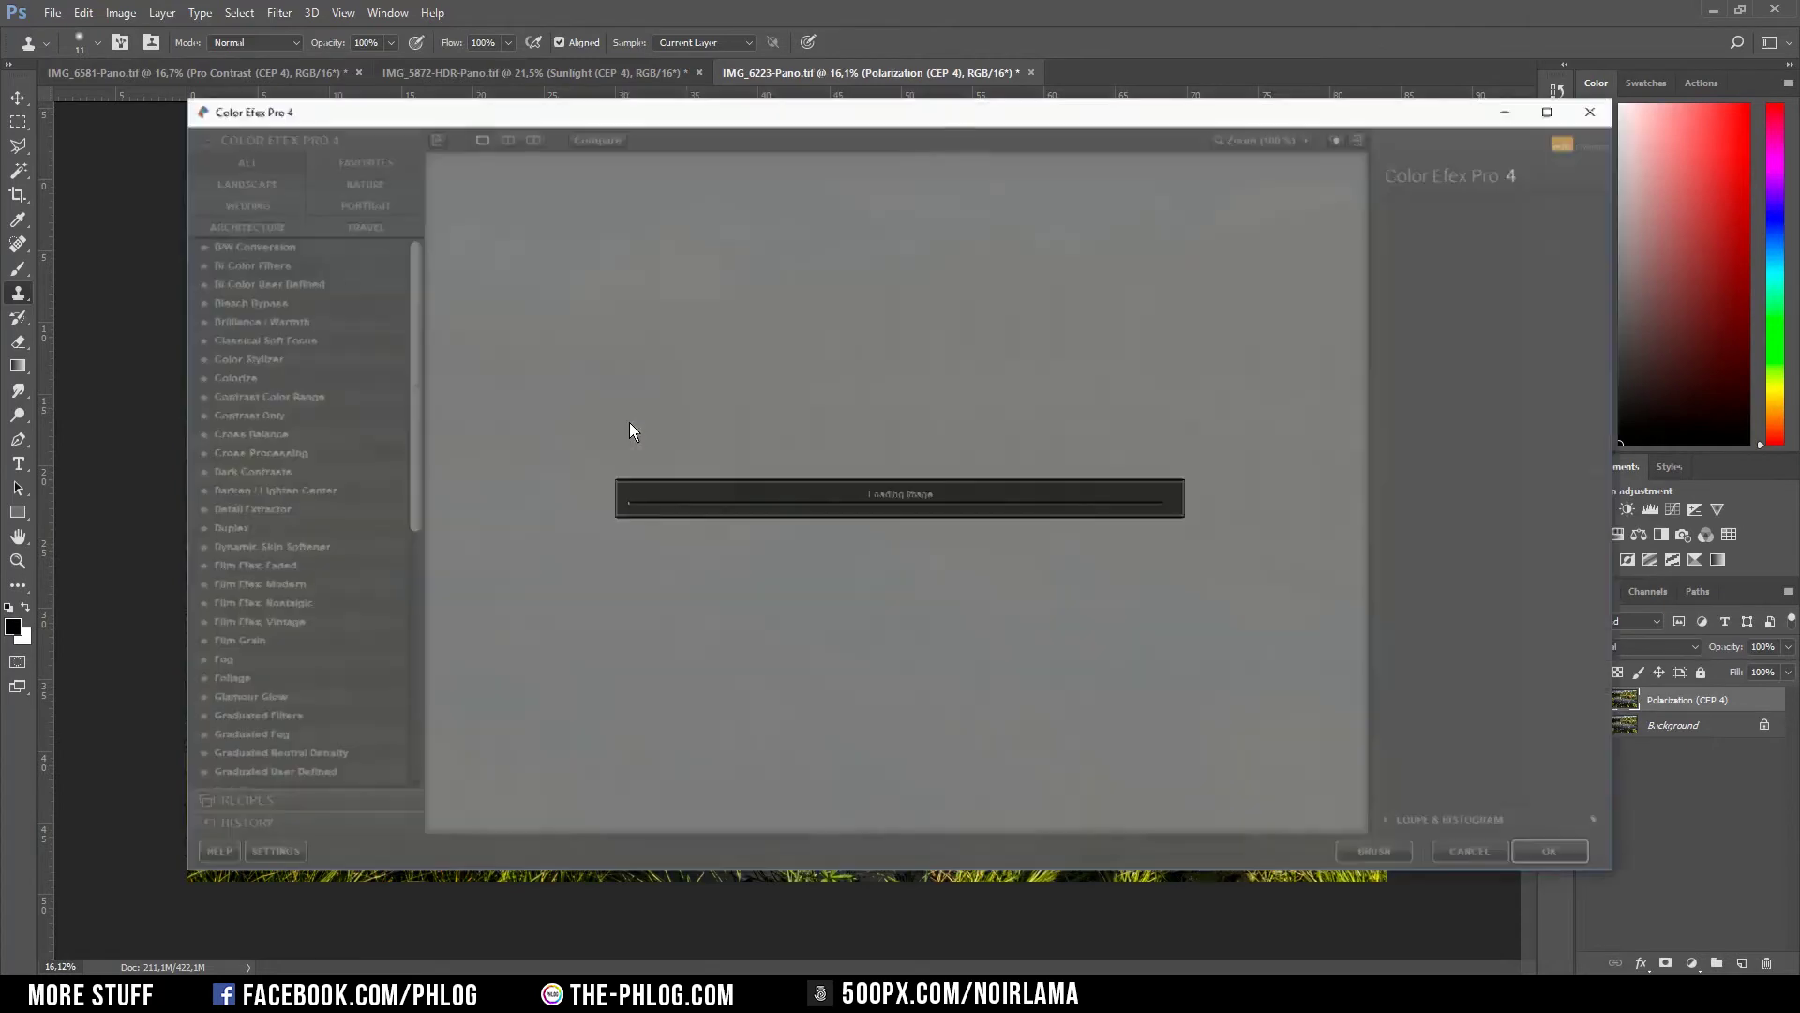
left_click(1591, 250)
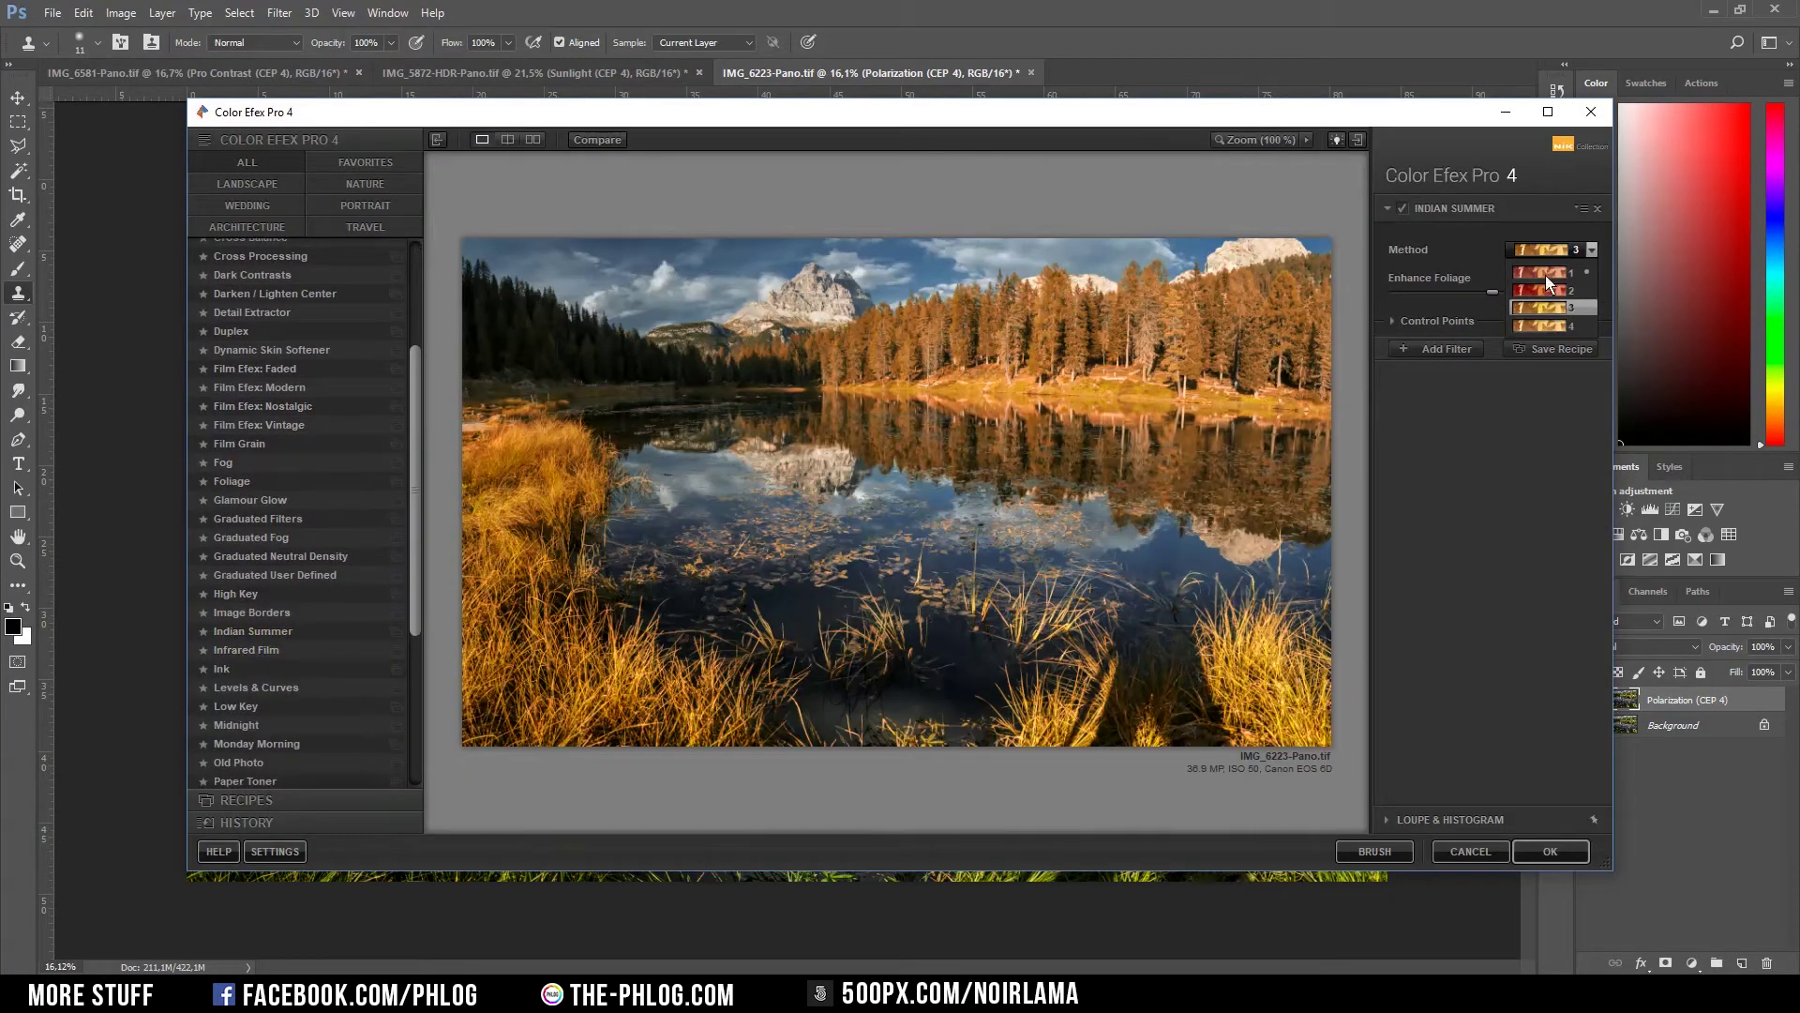
left_click(1545, 273)
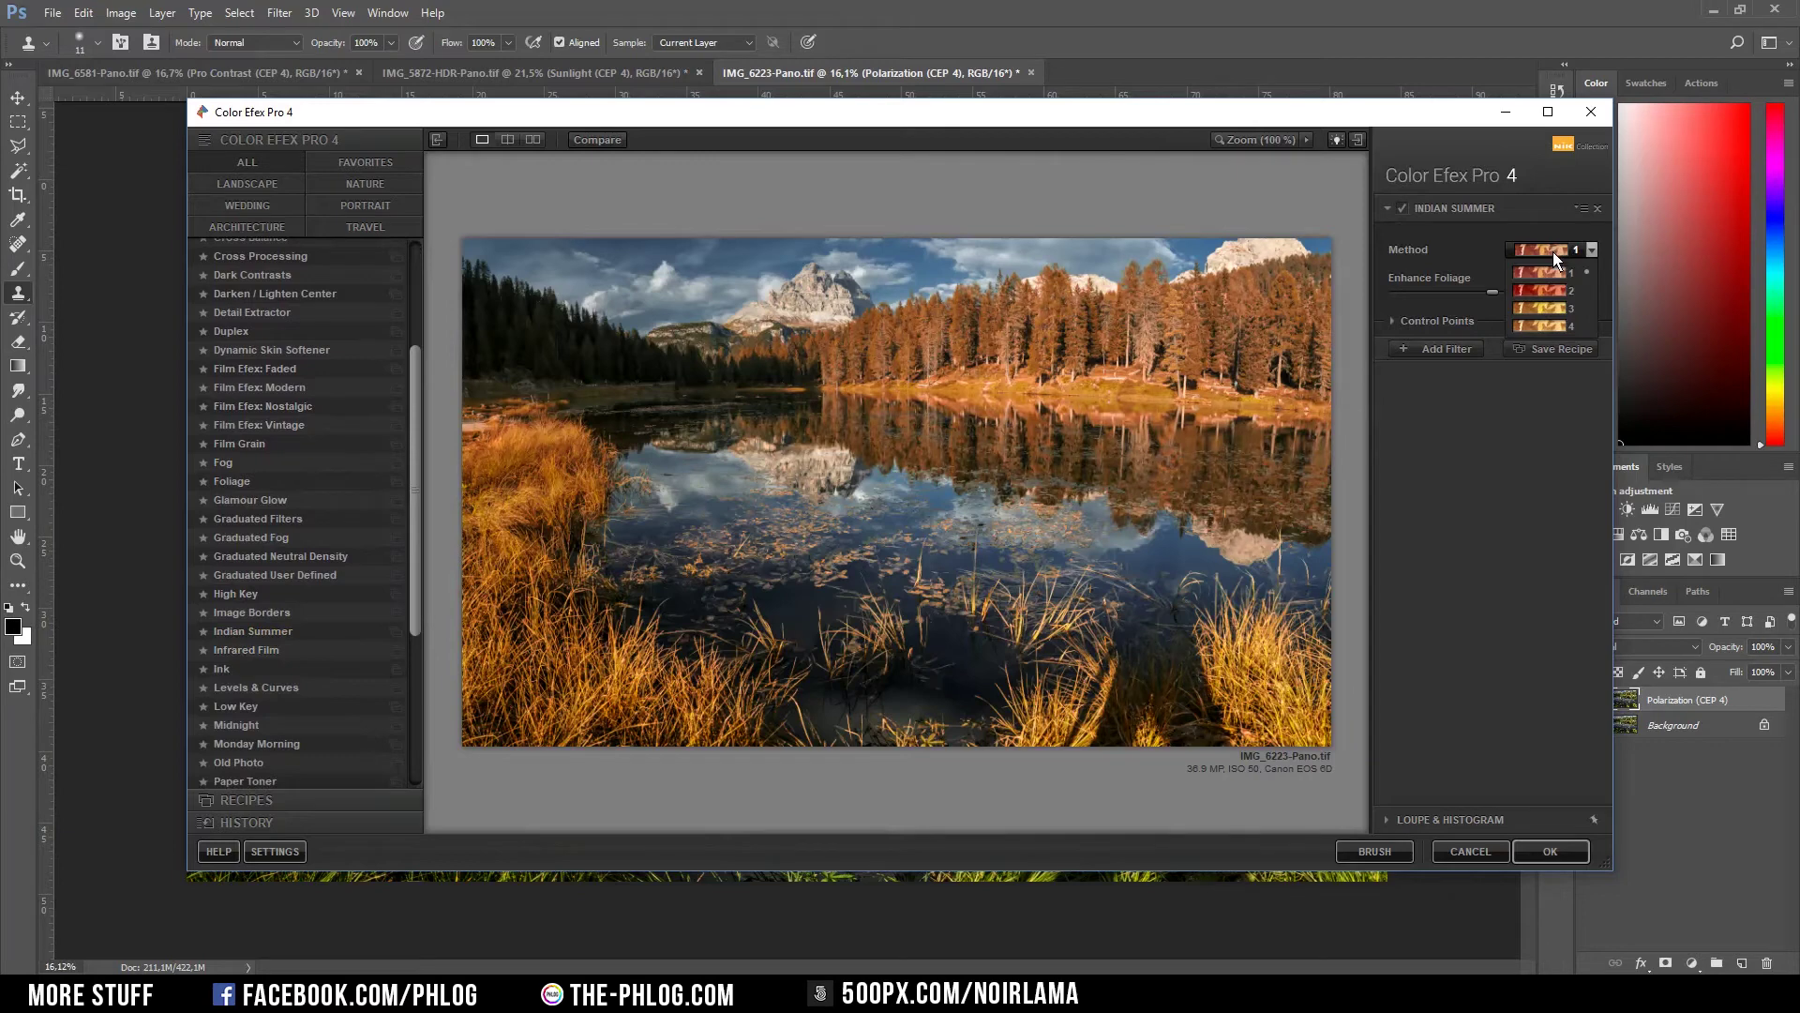
left_click(1553, 291)
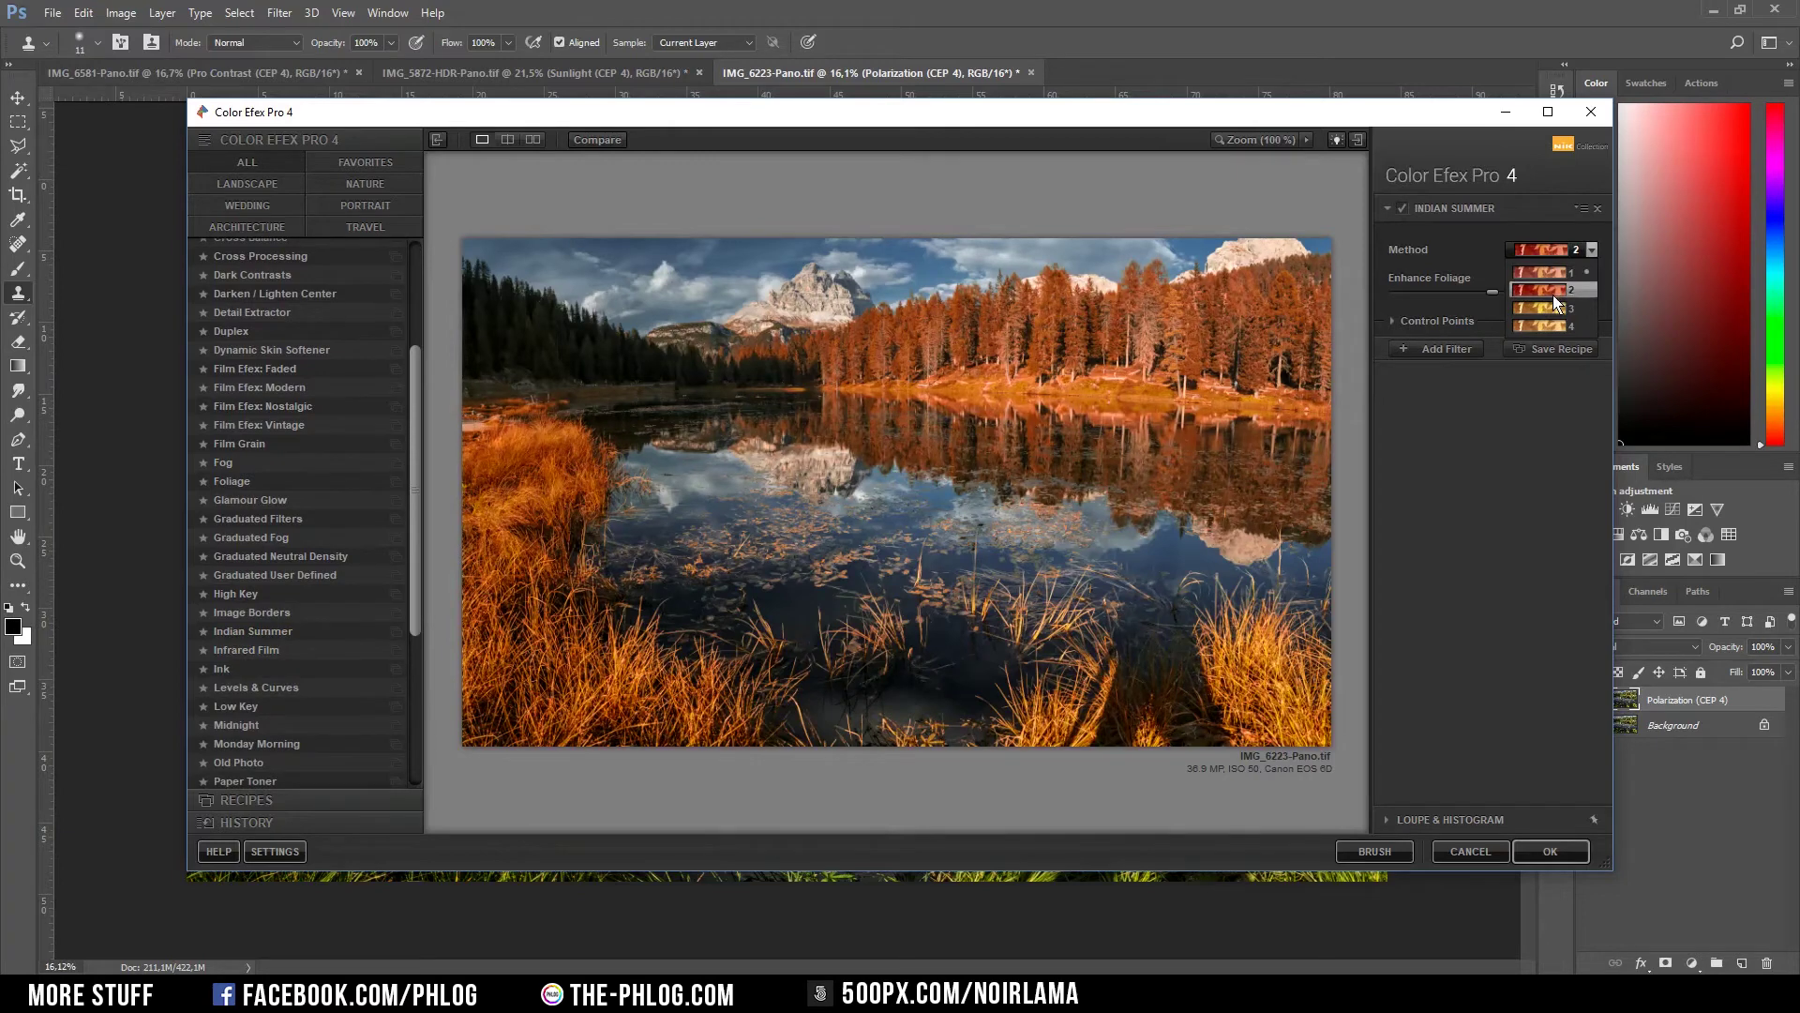
- Reset Indian Summer, set Method 4, and apply it as a masked layer
left_click(302, 636)
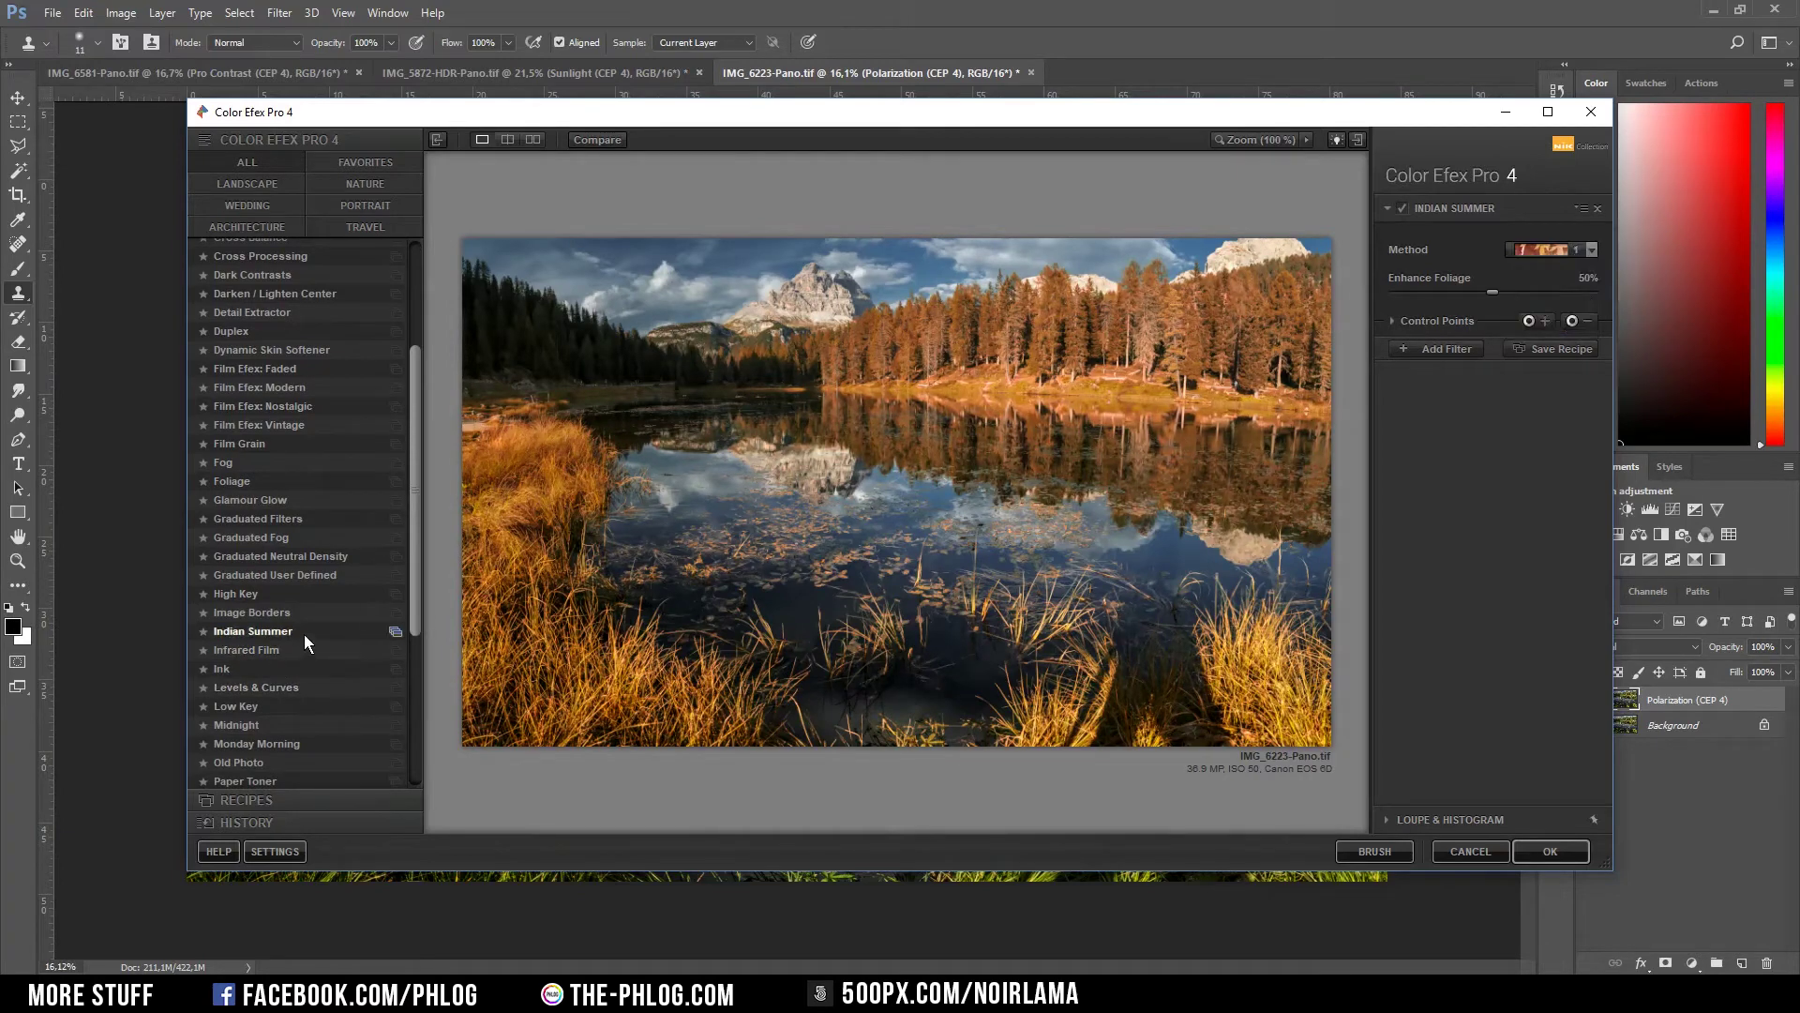
left_click(1592, 251)
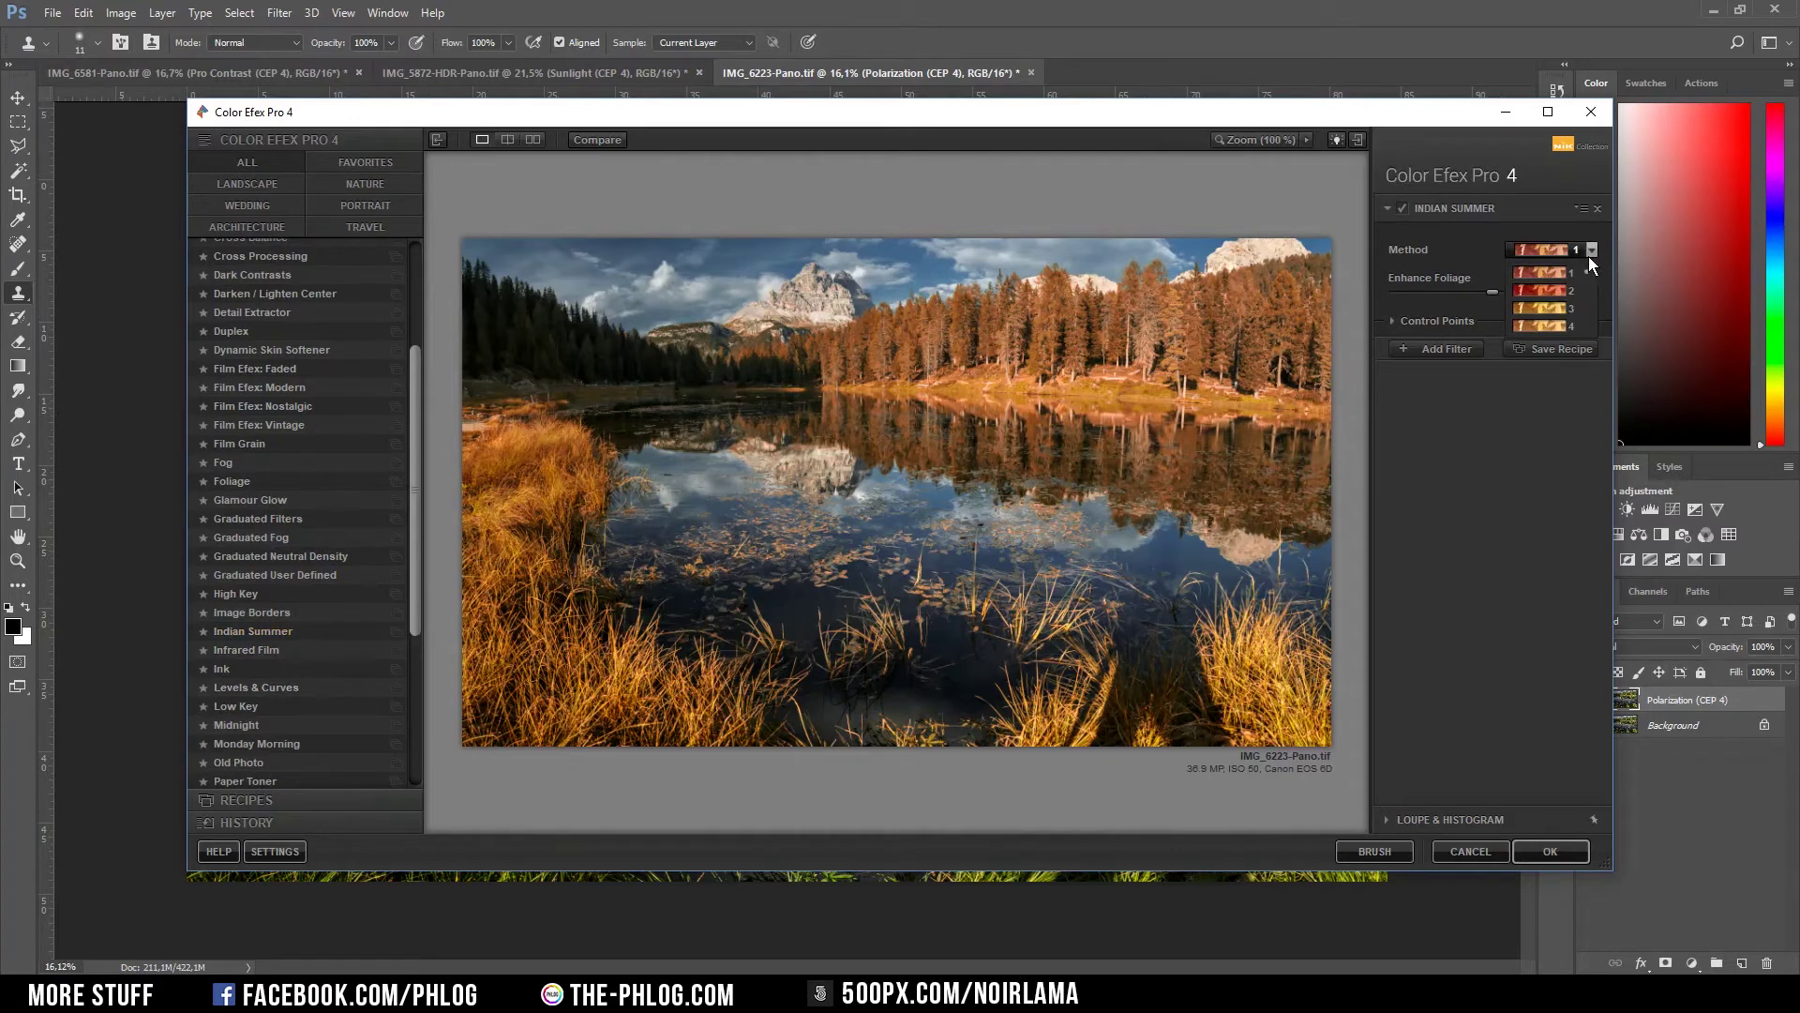
left_click(1556, 323)
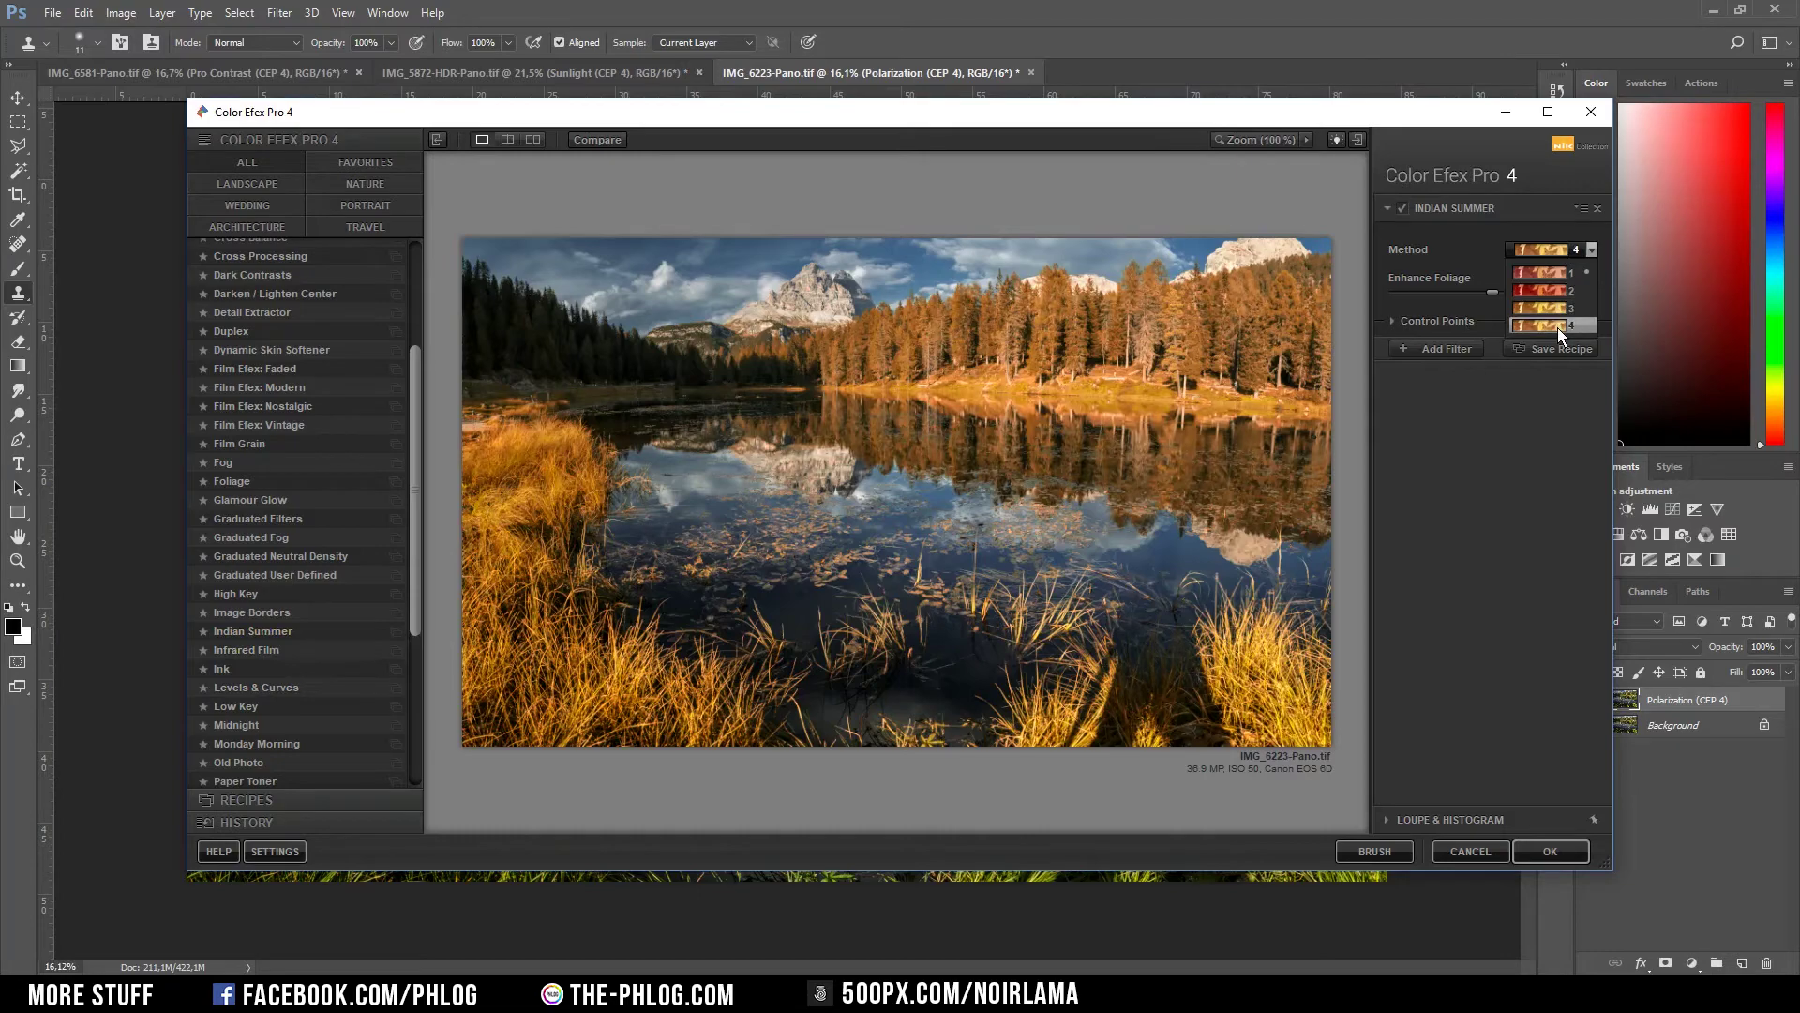
left_click(1560, 327)
left_click(1550, 850)
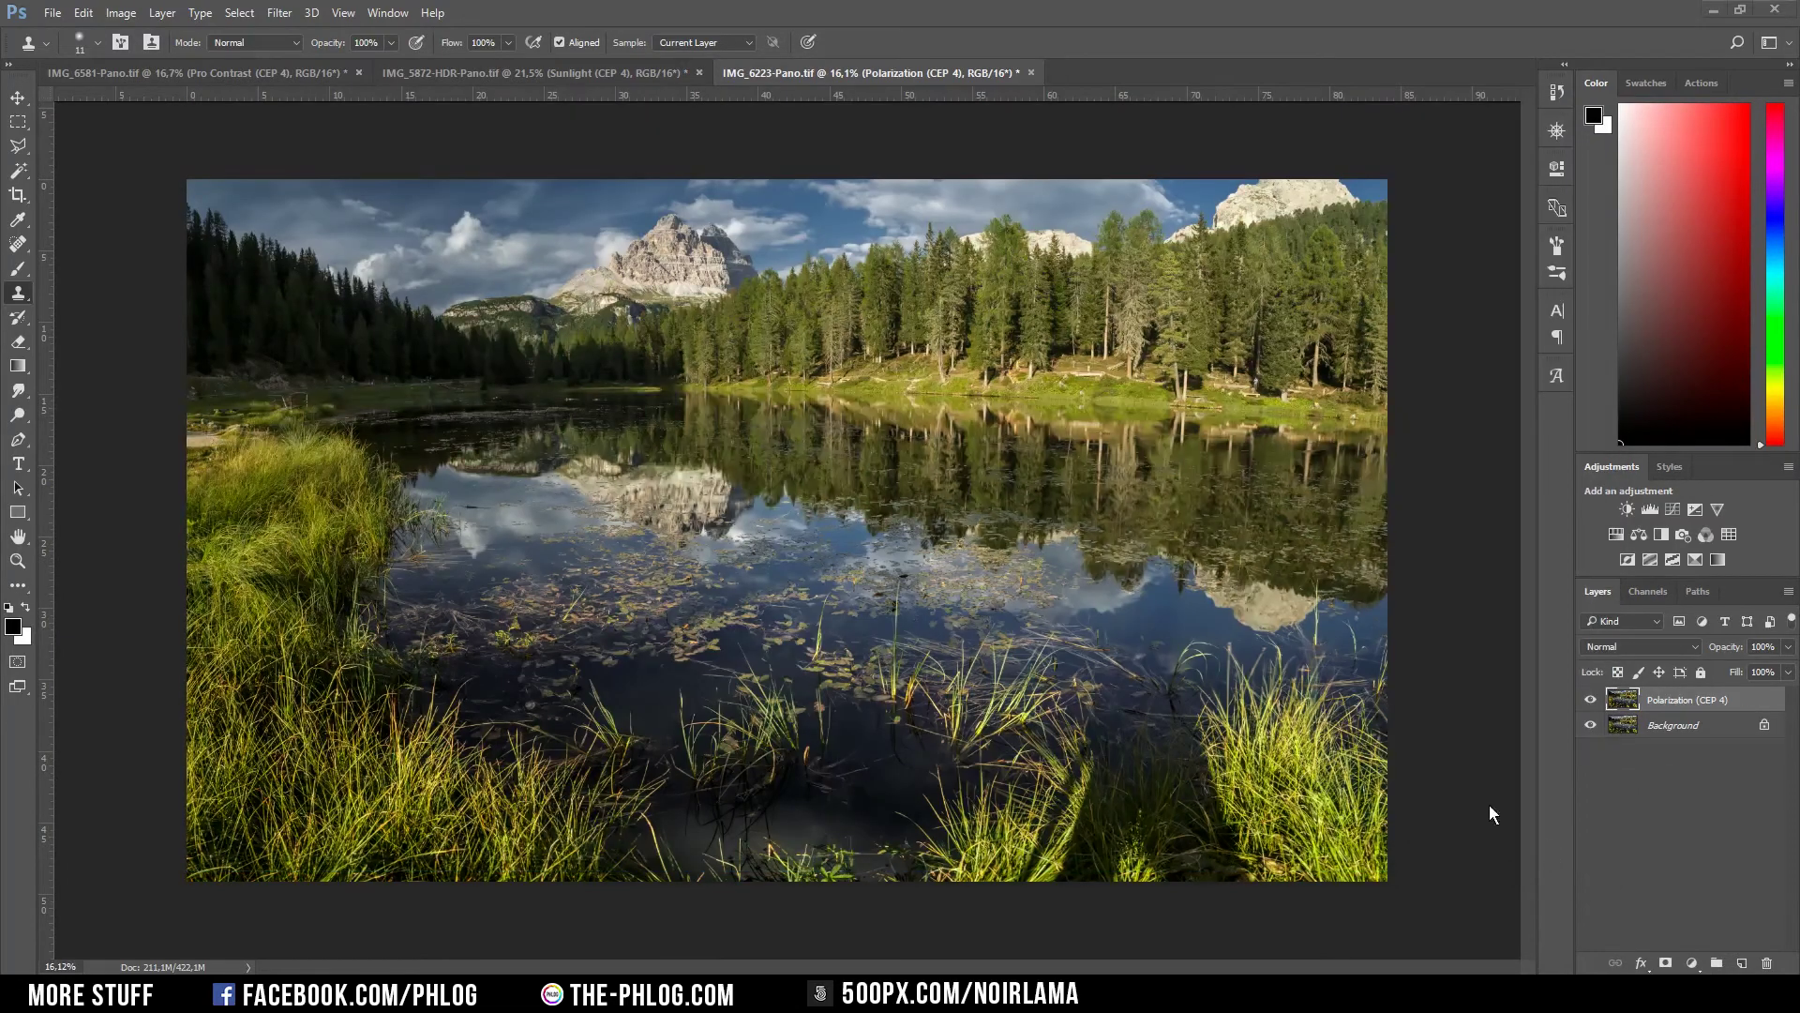
left_click(1665, 963)
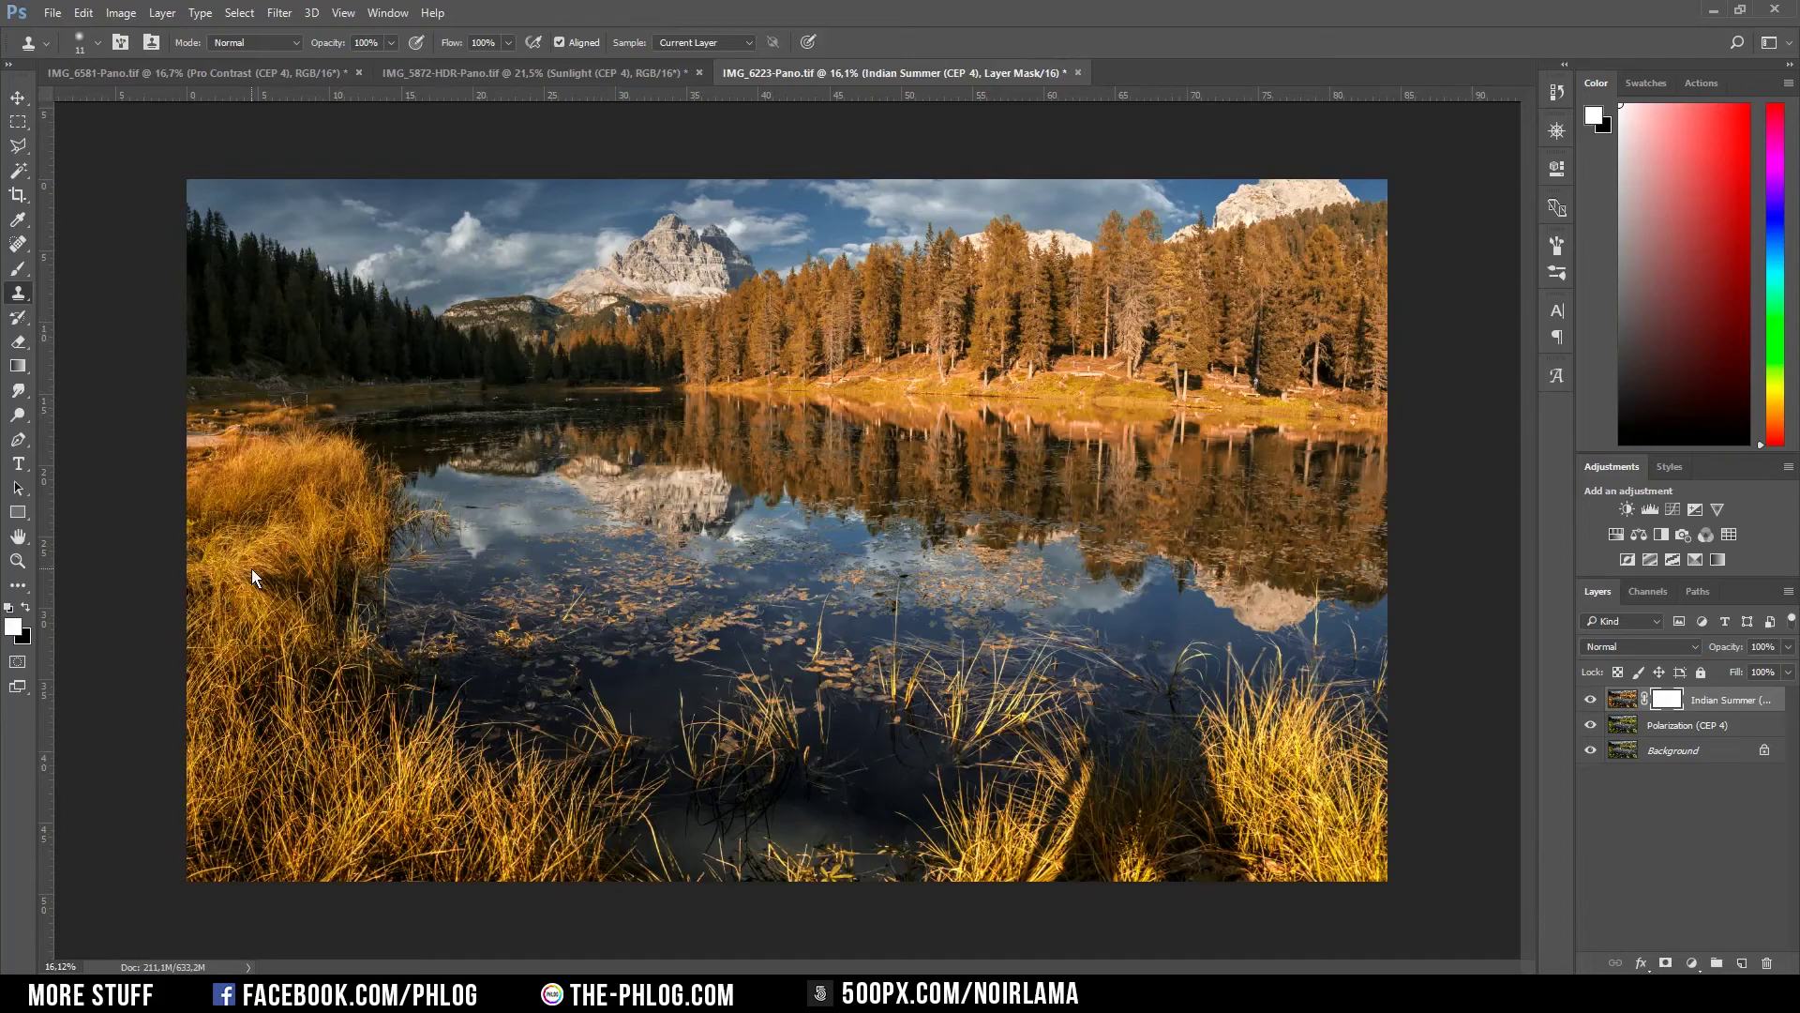
- Paint black on the Indian Summer mask over the left grass with a smaller brush at 34% opacity
key("b")
key("x")
mouse_move(300, 441)
left_mouse_down()
mouse_move(246, 666)
mouse_move(338, 825)
left_mouse_up()
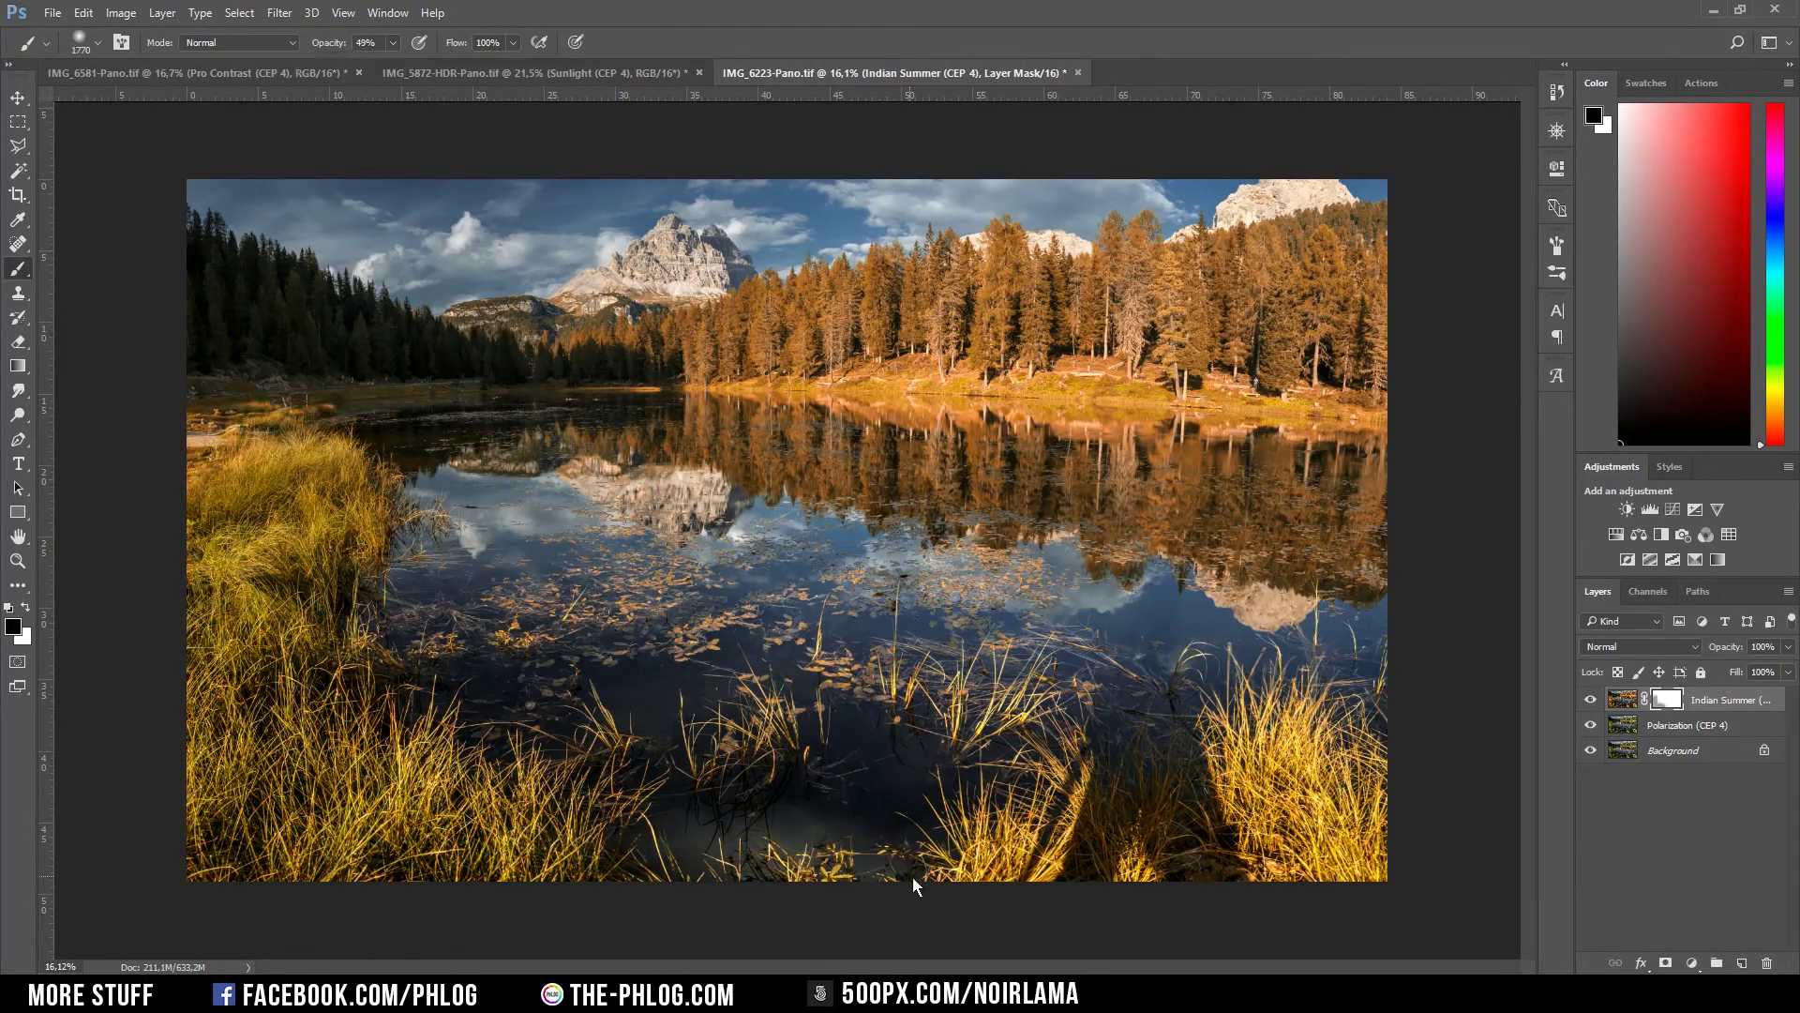
scroll(403, 375, "up", 5)
key("3")
key("4")
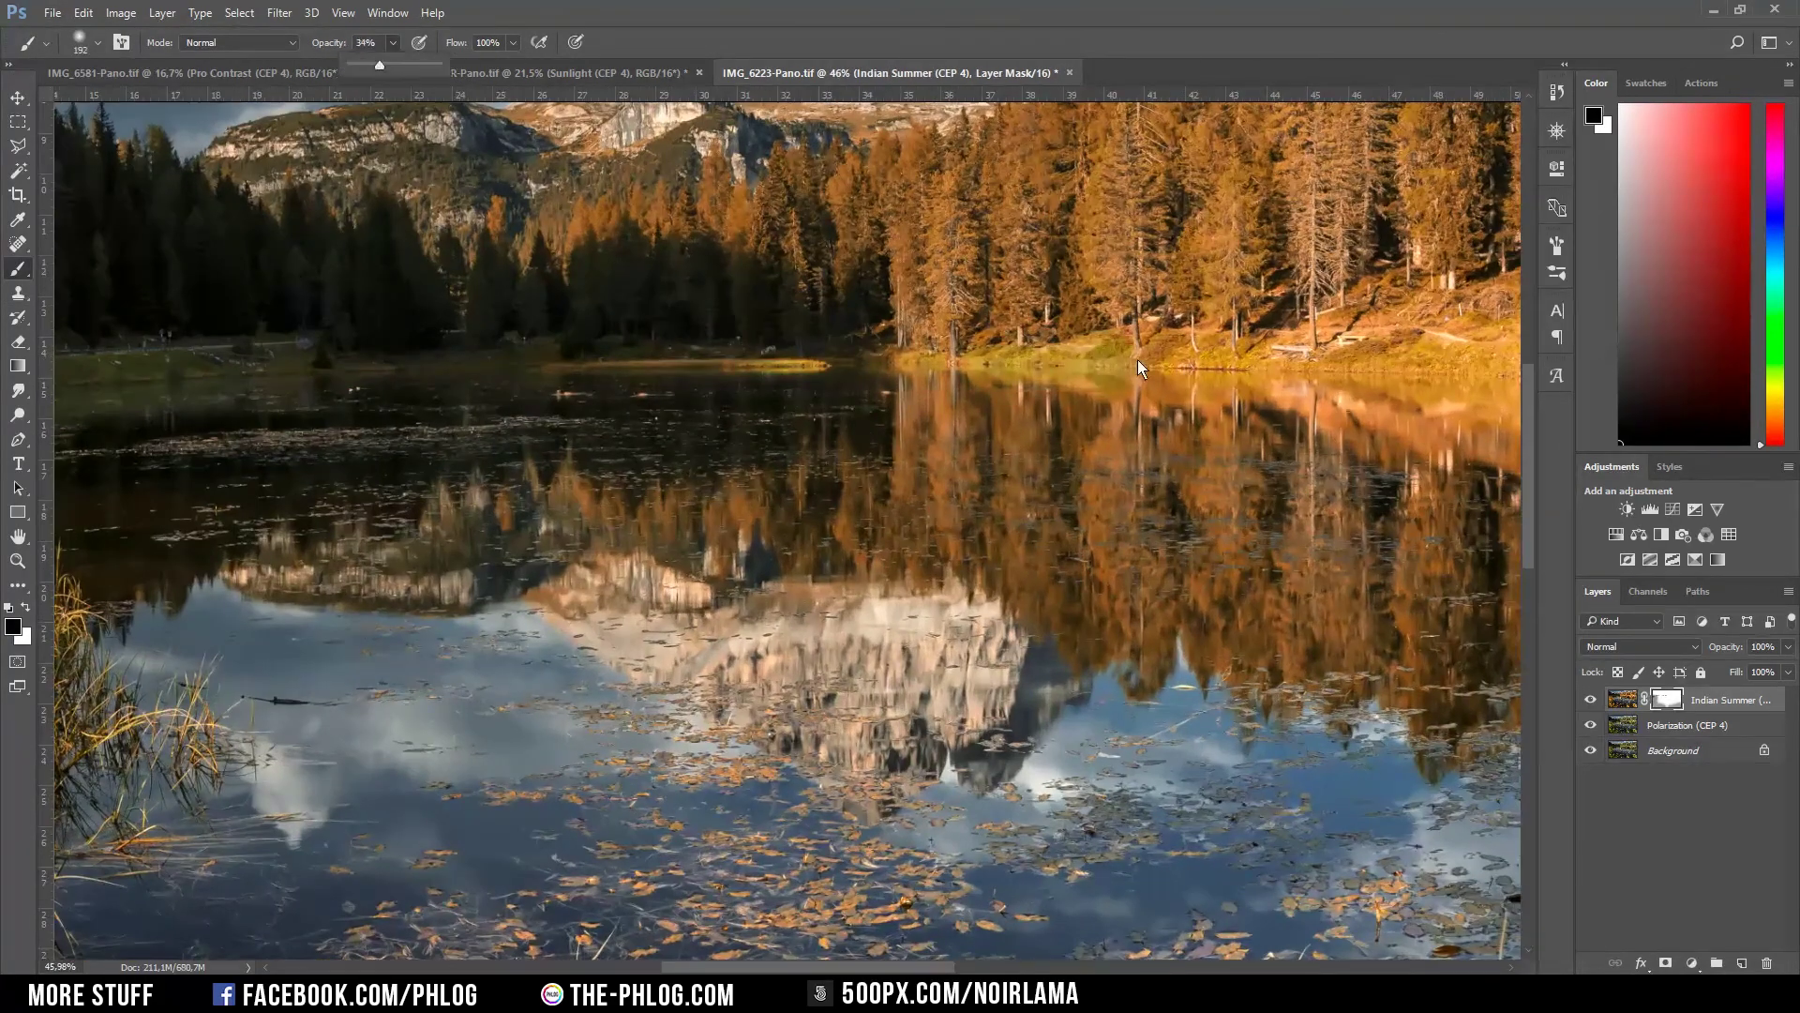
scroll(1139, 365, "right", 5)
scroll(1407, 394, "down", 5)
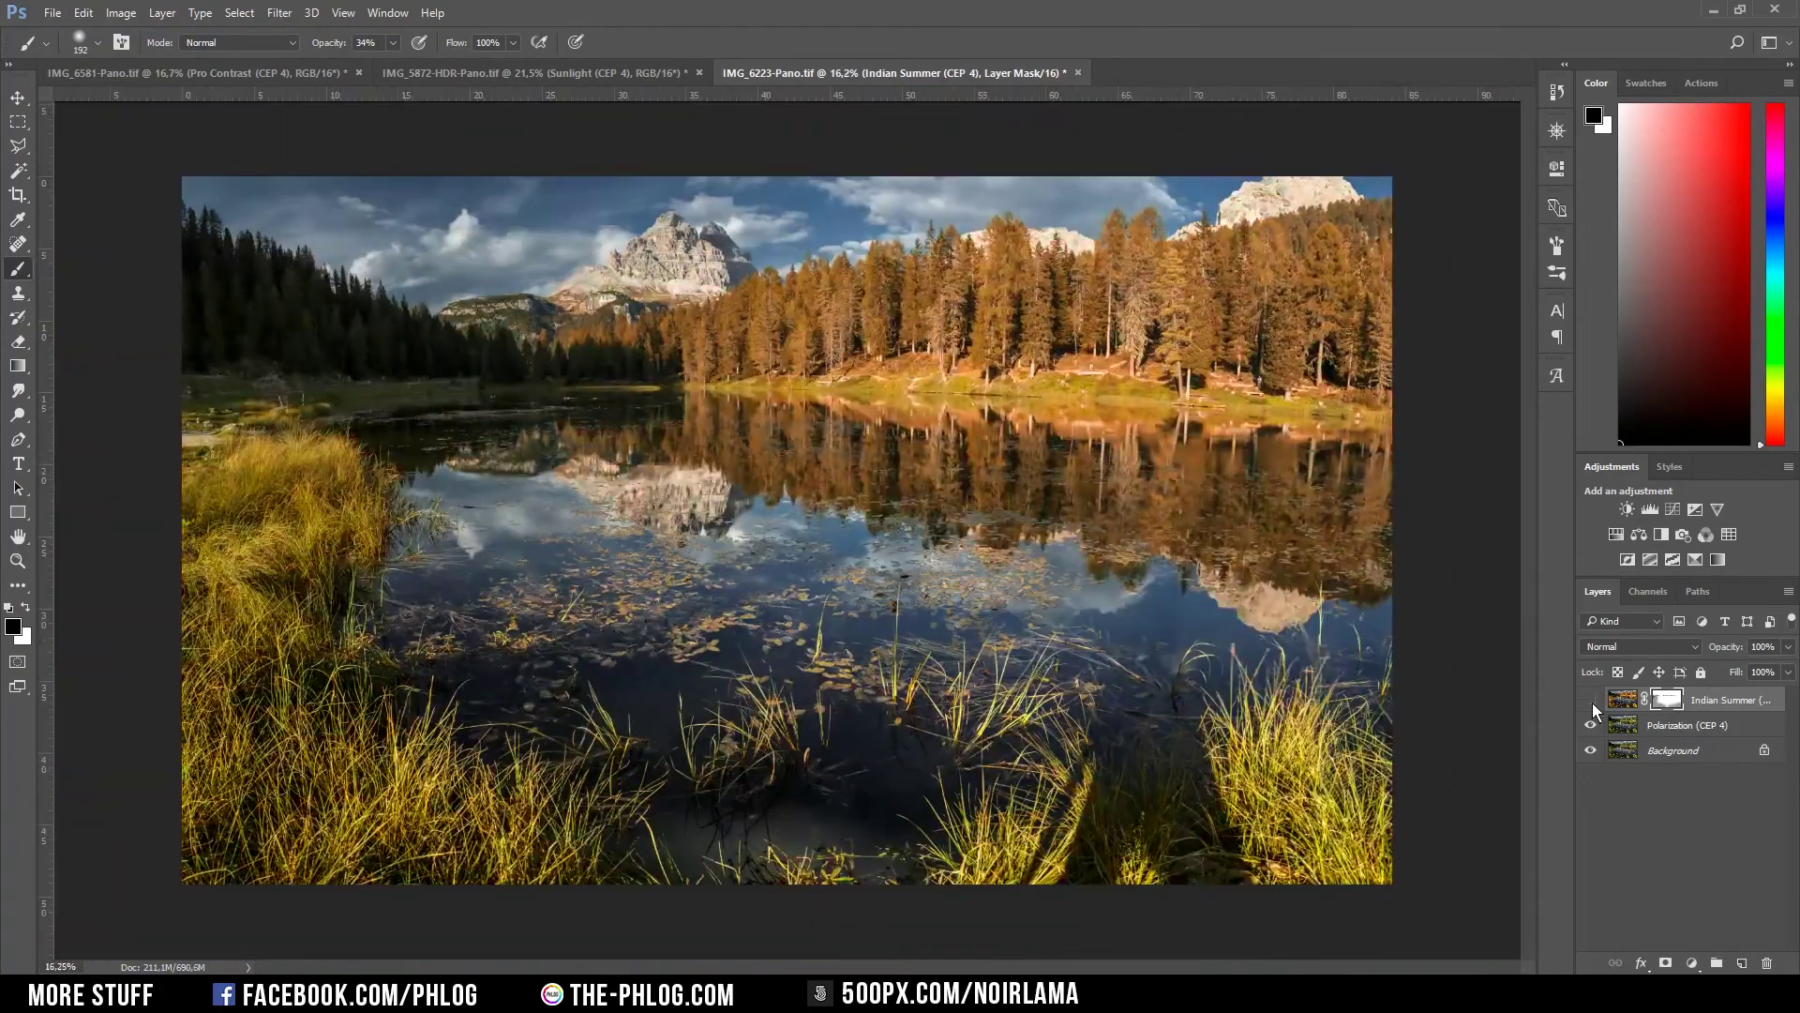
scroll(1118, 491, "up", 3)
scroll(1118, 492, "down", 4)
- Toggle the Indian Summer layer's visibility to compare the panorama with and without the orange tint
left_click(1622, 699)
left_click(1592, 701)
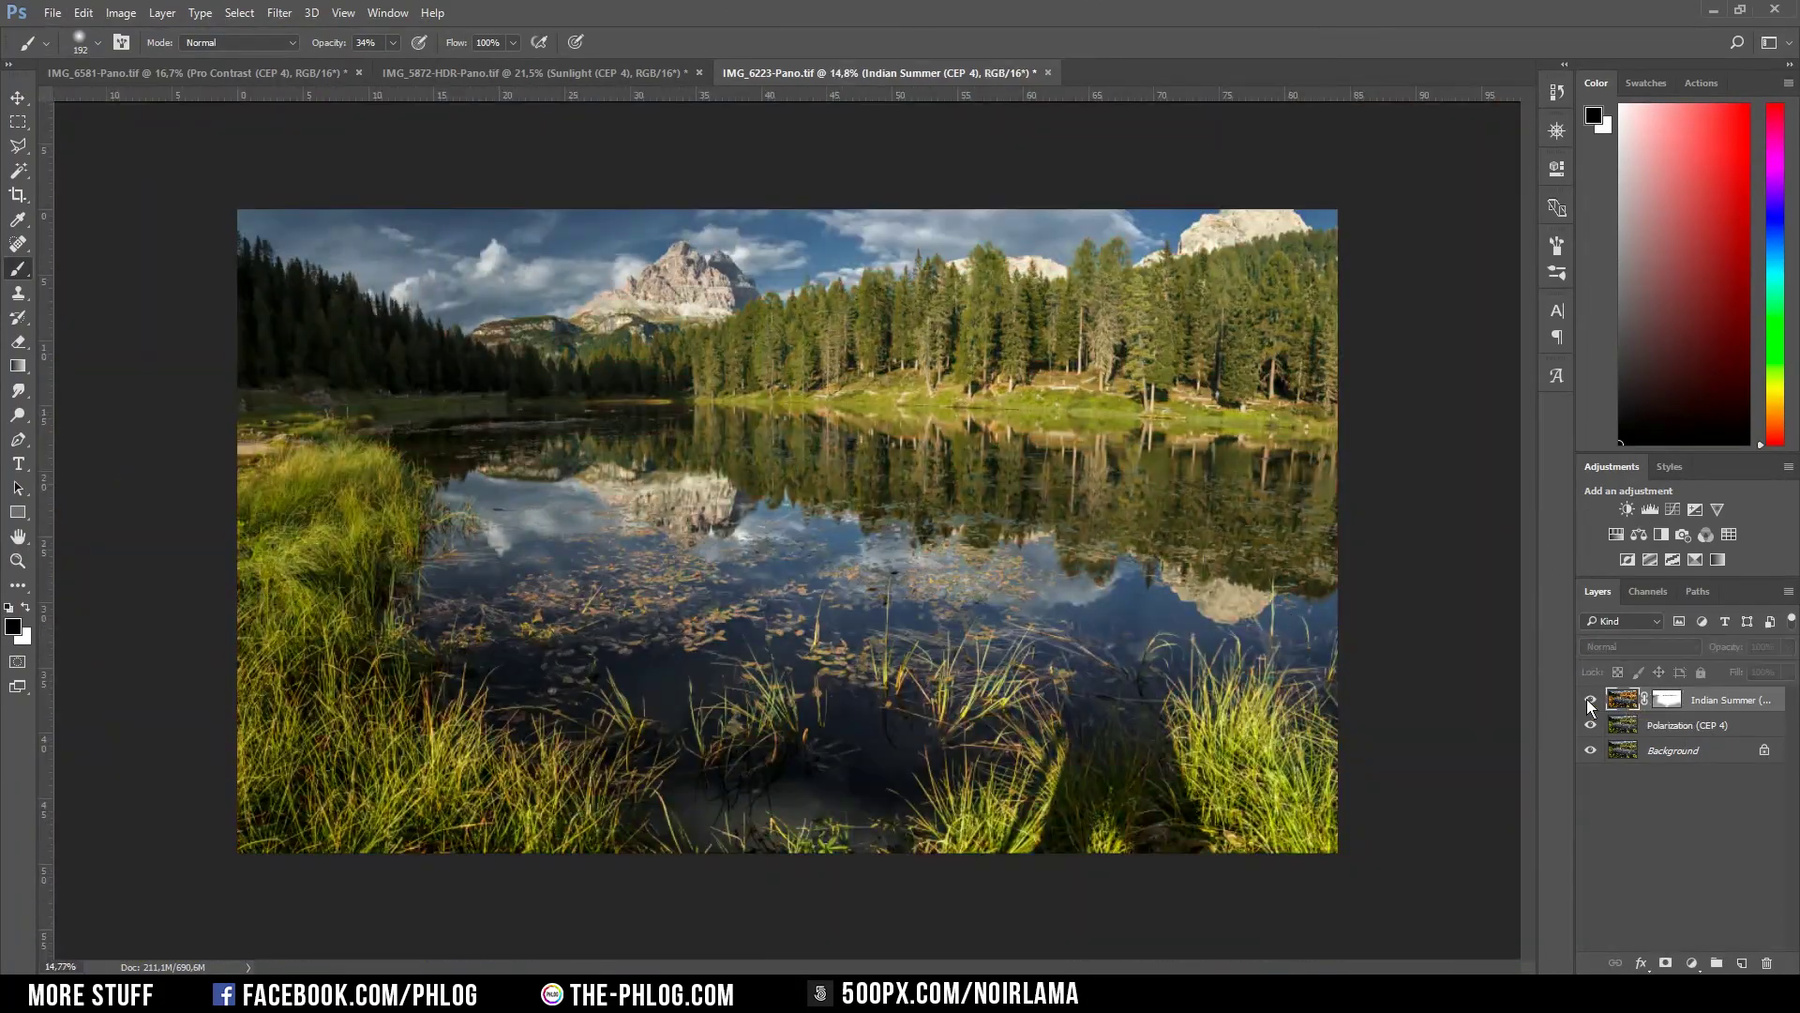
left_click(1591, 701)
left_click(1592, 702)
left_click(1591, 701)
left_click(1588, 701)
left_click(1589, 701)
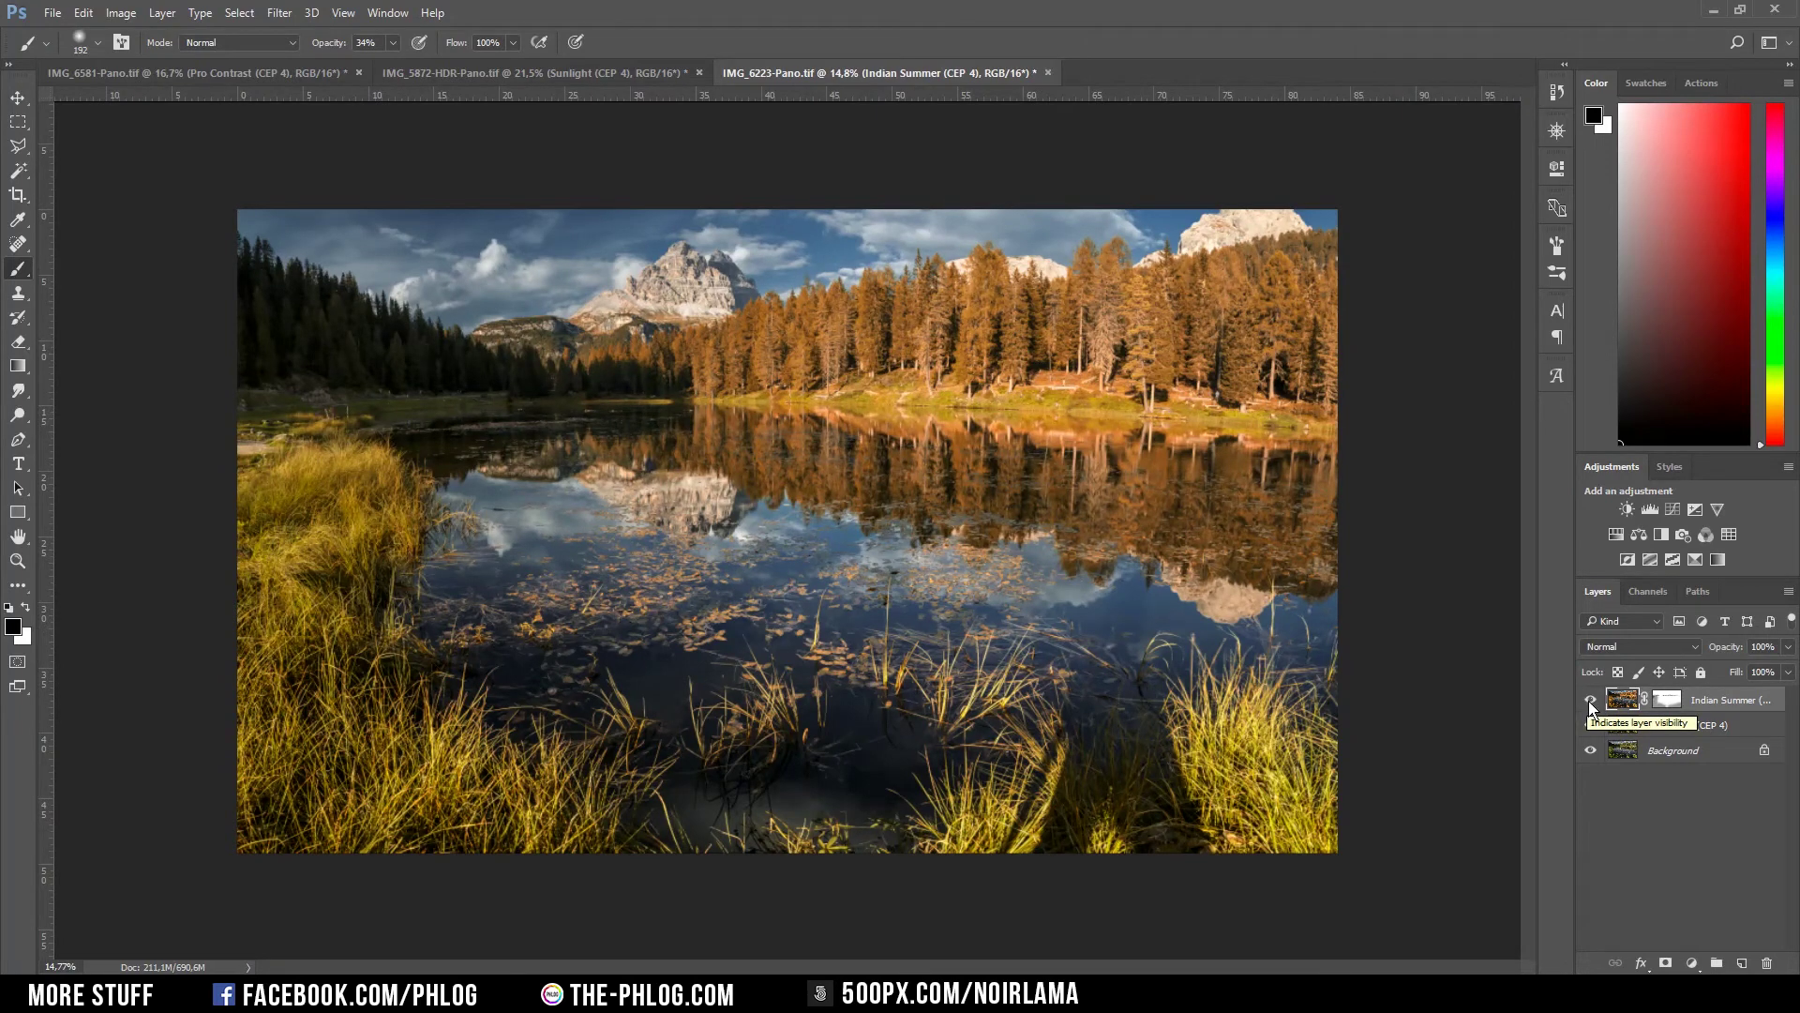
left_click(1589, 703)
left_click(1590, 704)
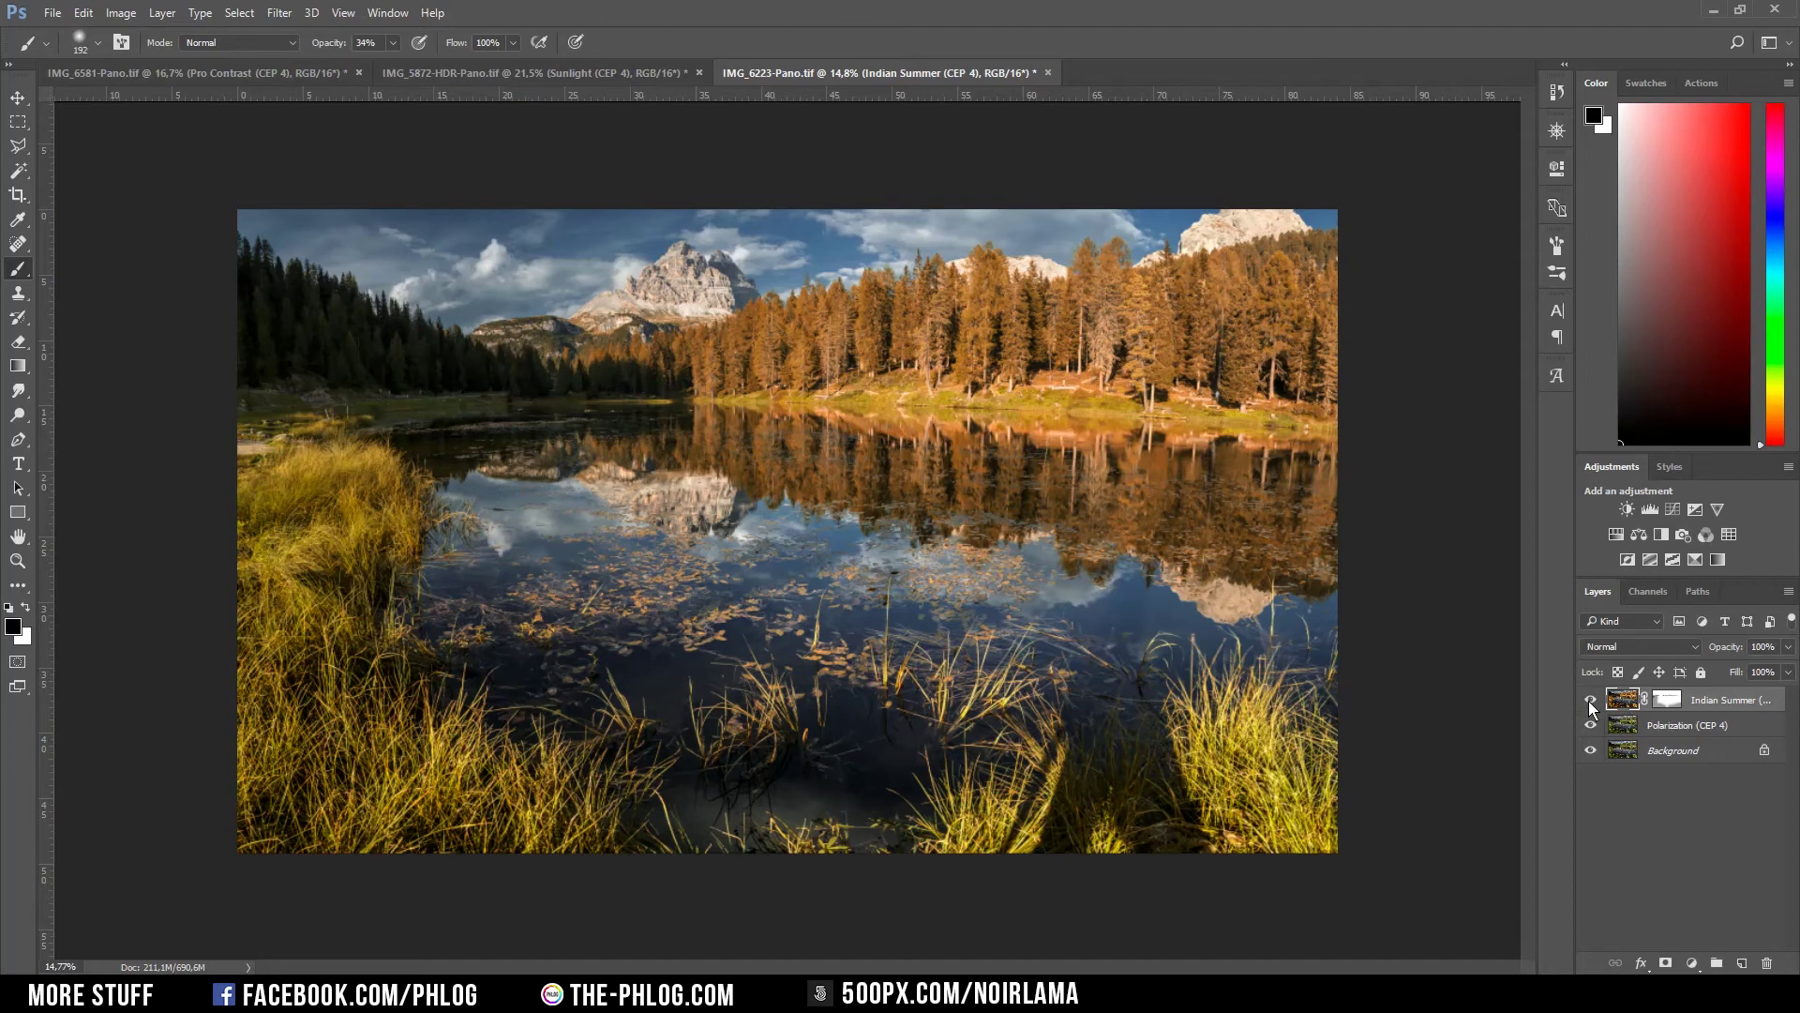